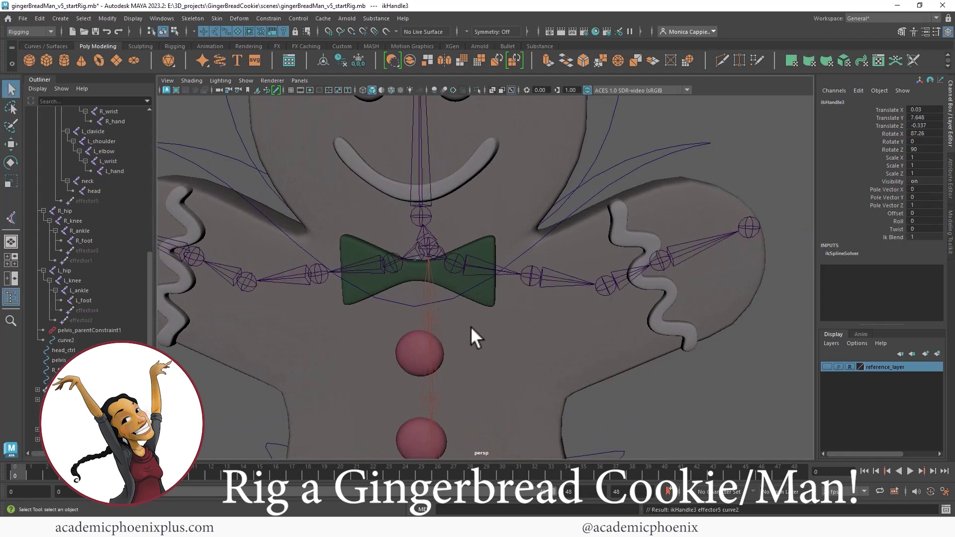
# Examine the gingerbread man's joint chain, IK handles and control curves from several angles.
pyautogui.keyDown('alt'); pyautogui.moveTo(451, 255); pyautogui.dragTo(264, 271); pyautogui.keyUp('alt')
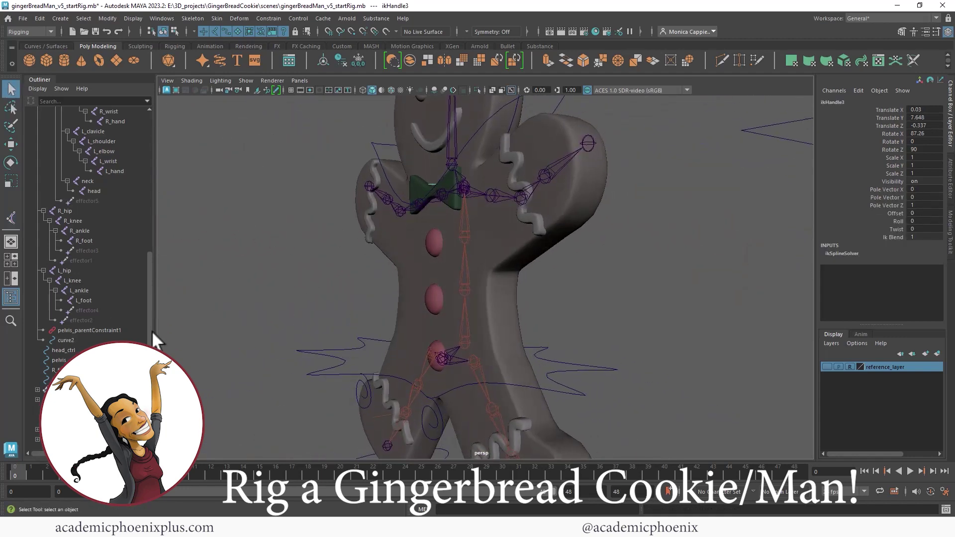
pyautogui.scroll(-2, 150, 338)
pyautogui.press('w')
pyautogui.keyDown('alt'); pyautogui.moveTo(485, 210); pyautogui.dragTo(438, 213); pyautogui.keyUp('alt')
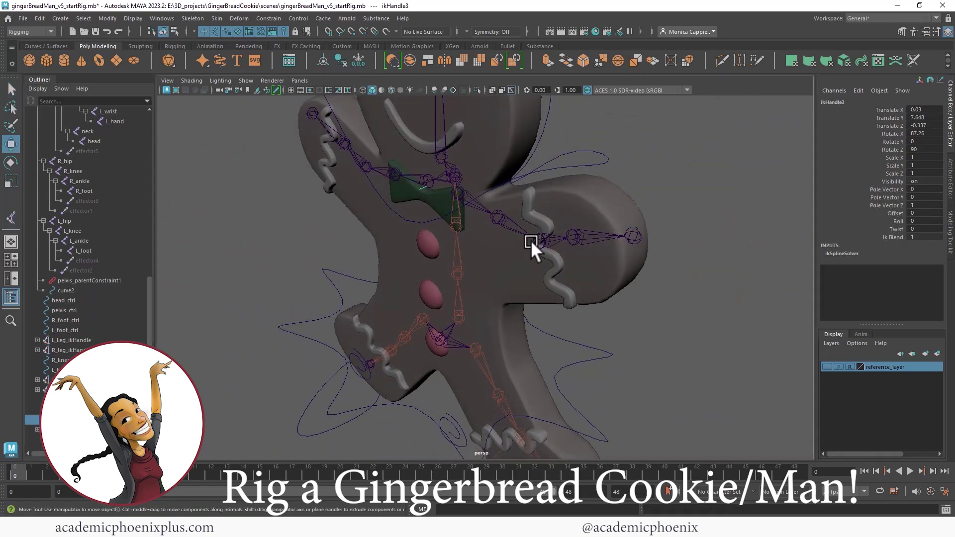
pyautogui.keyDown('alt'); pyautogui.moveTo(530, 239); pyautogui.dragTo(406, 234, button='right'); pyautogui.keyUp('alt')
pyautogui.keyDown('alt'); pyautogui.moveTo(405, 234); pyautogui.dragTo(542, 233); pyautogui.keyUp('alt')
pyautogui.keyDown('alt'); pyautogui.moveTo(542, 234); pyautogui.dragTo(679, 212, button='right'); pyautogui.keyUp('alt')
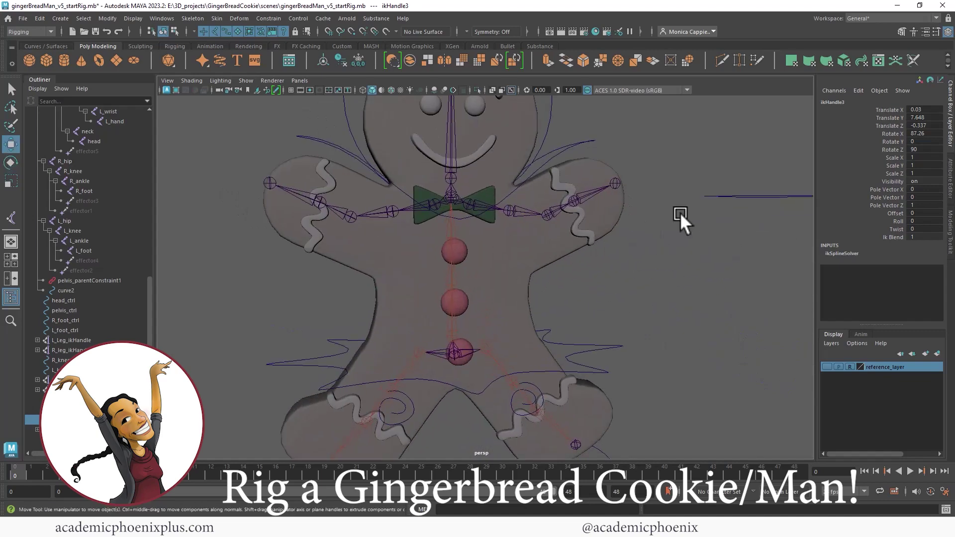
pyautogui.keyDown('alt'); pyautogui.moveTo(498, 219); pyautogui.dragTo(438, 276); pyautogui.keyUp('alt')
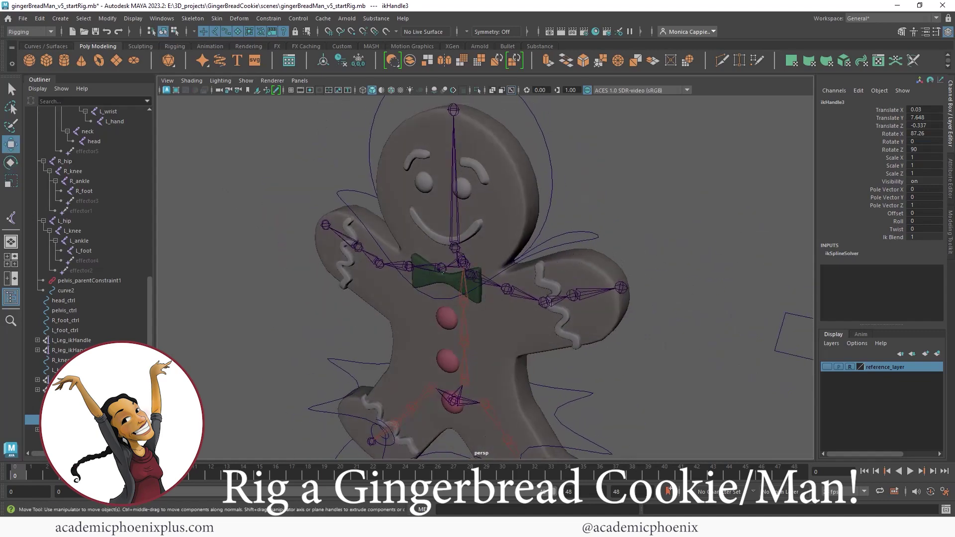
pyautogui.click(573, 240)
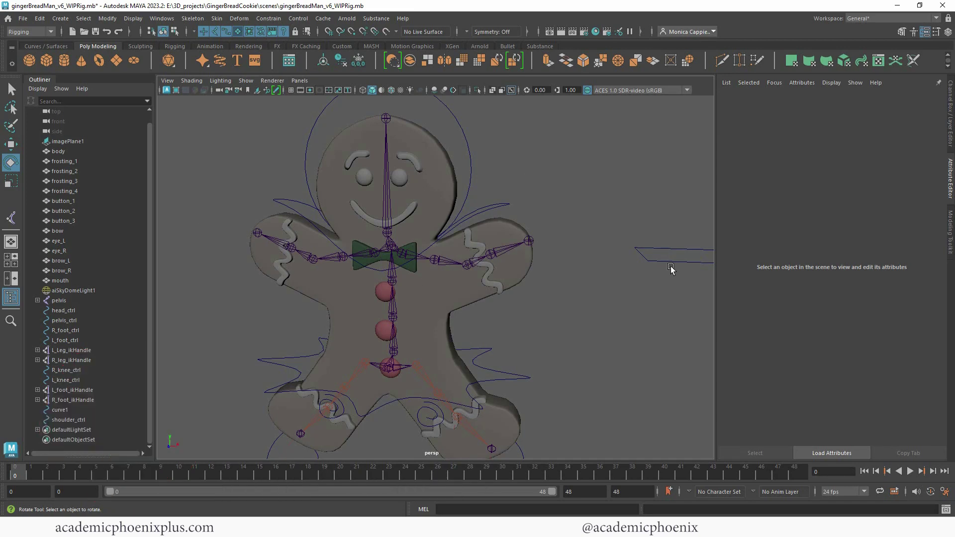
# Test the pelvis control by moving it and undo the move.
pyautogui.keyDown('alt'); pyautogui.moveTo(574, 277); pyautogui.dragTo(489, 300); pyautogui.keyUp('alt')
pyautogui.click(489, 301)
pyautogui.press('w')
pyautogui.moveTo(391, 313); pyautogui.dragTo(430, 332)
pyautogui.hotkey('ctrl', 'z')
# Test the left foot control by moving it and undo the move.
pyautogui.click(508, 429)
pyautogui.keyDown('alt'); pyautogui.moveTo(564, 417); pyautogui.dragTo(501, 417); pyautogui.keyUp('alt')
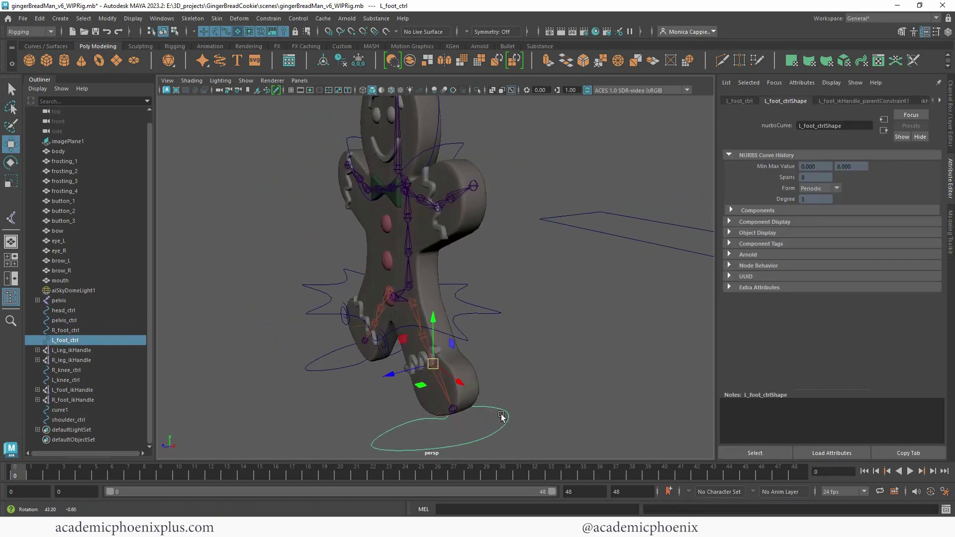
pyautogui.moveTo(417, 366)
pyautogui.mouseDown()
pyautogui.moveTo(403, 367)
pyautogui.moveTo(475, 353)
pyautogui.moveTo(428, 363)
pyautogui.mouseUp()
pyautogui.hotkey('ctrl', 'z')
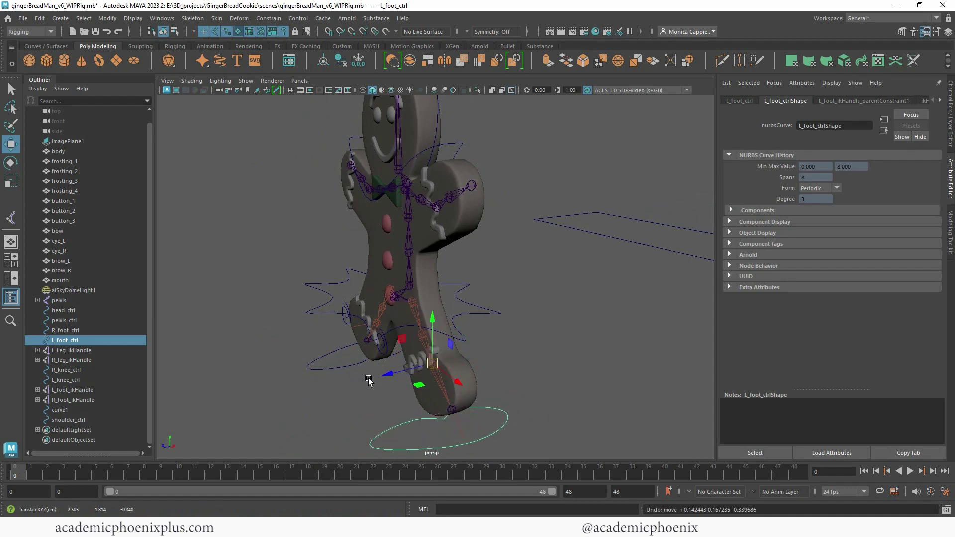
# Select the left knee control, then test-rotate the left foot control, undo the rotation and clear the selection.
pyautogui.keyDown('alt'); pyautogui.moveTo(369, 381); pyautogui.dragTo(431, 365); pyautogui.keyUp('alt')
pyautogui.click(389, 362)
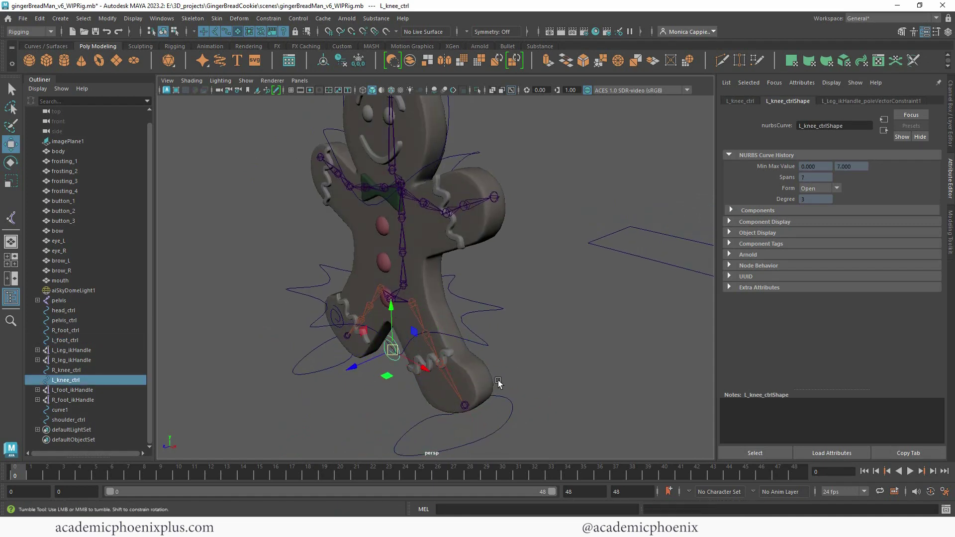
pyautogui.keyDown('alt'); pyautogui.moveTo(484, 390); pyautogui.dragTo(497, 403); pyautogui.keyUp('alt')
pyautogui.click(499, 406)
pyautogui.press('e')
pyautogui.moveTo(426, 379); pyautogui.dragTo(526, 377)
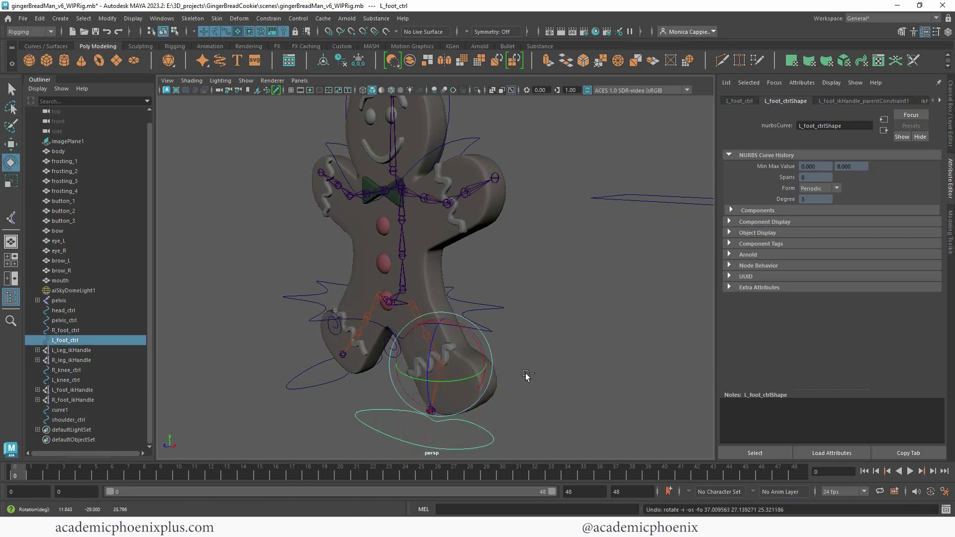
pyautogui.click(541, 316)
pyautogui.keyDown('alt'); pyautogui.moveTo(541, 317); pyautogui.dragTo(472, 213); pyautogui.keyUp('alt')
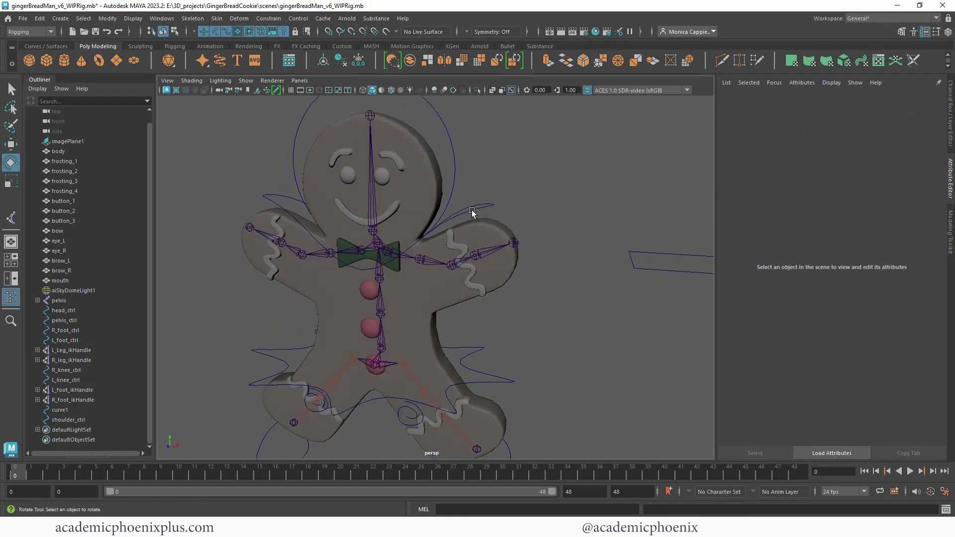
# Move curve1 from beside the character onto the spine and snap it to the mid-torso spine joint.
pyautogui.click(454, 233)
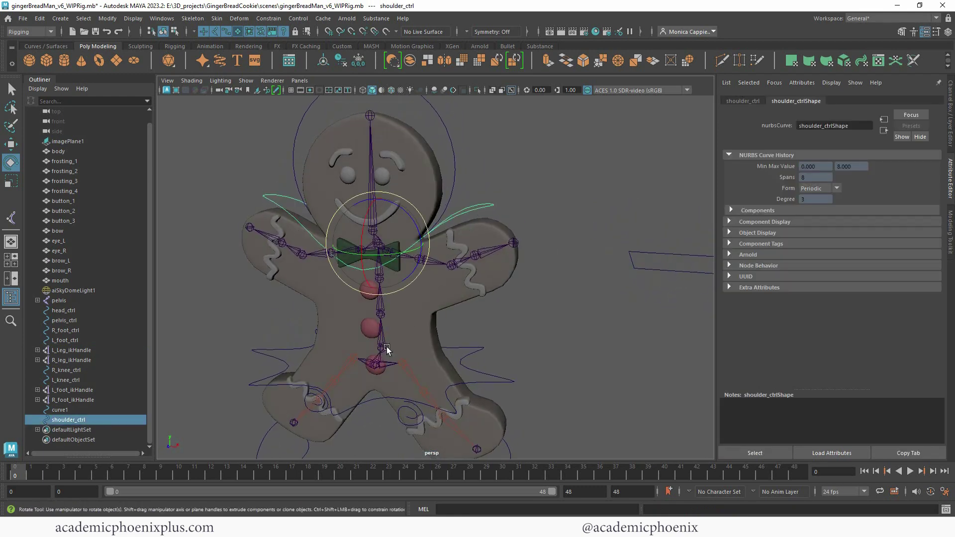
pyautogui.keyDown('alt'); pyautogui.moveTo(459, 344); pyautogui.dragTo(617, 305); pyautogui.keyUp('alt')
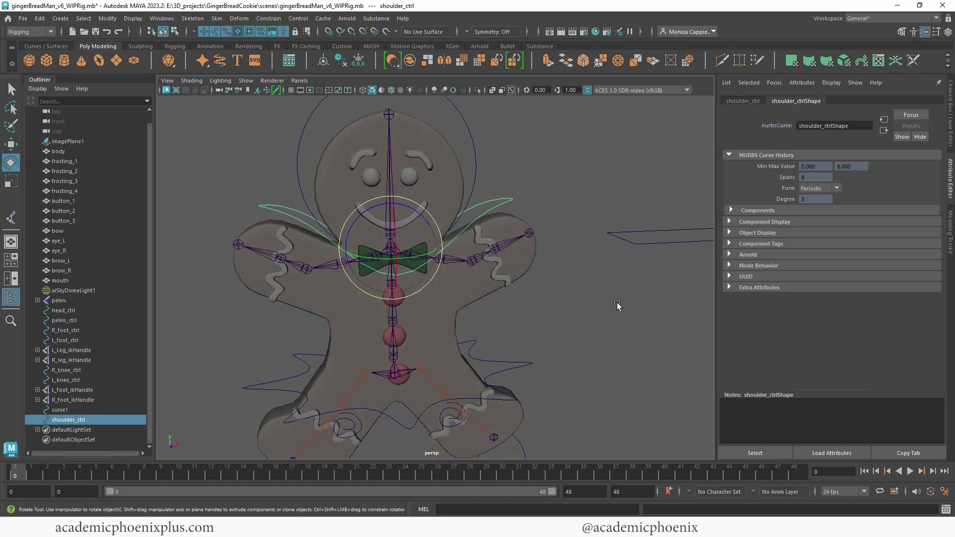
pyautogui.moveTo(648, 269); pyautogui.dragTo(647, 269)
pyautogui.keyDown('alt'); pyautogui.moveTo(646, 269); pyautogui.dragTo(426, 323); pyautogui.keyUp('alt')
pyautogui.press('w')
pyautogui.keyDown('alt'); pyautogui.moveTo(427, 321); pyautogui.dragTo(470, 301, button='middle'); pyautogui.keyUp('alt')
pyautogui.keyDown('alt'); pyautogui.moveTo(471, 301); pyautogui.dragTo(501, 300, button='right'); pyautogui.keyUp('alt')
pyautogui.keyDown('alt'); pyautogui.moveTo(501, 300); pyautogui.dragTo(543, 273); pyautogui.keyUp('alt')
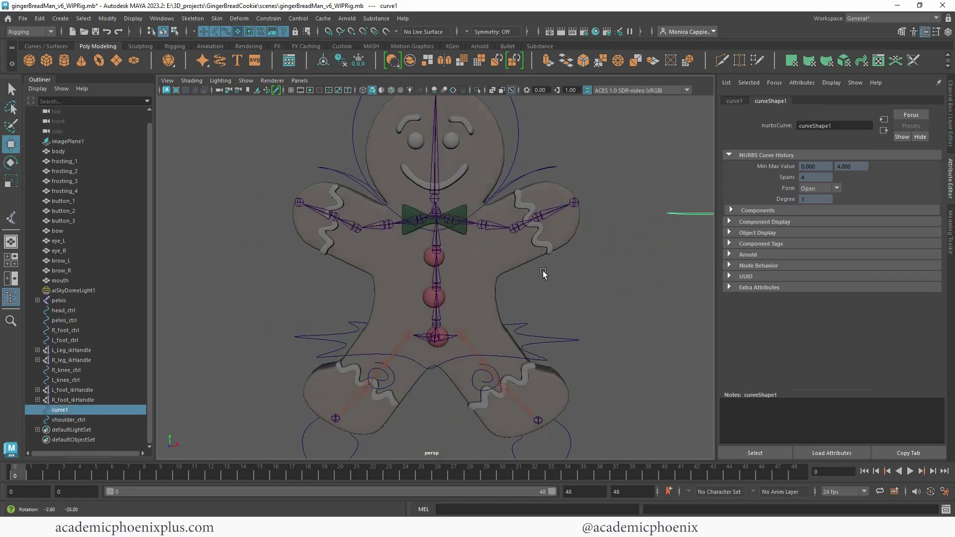
pyautogui.moveTo(430, 289); pyautogui.dragTo(435, 286, button='middle')
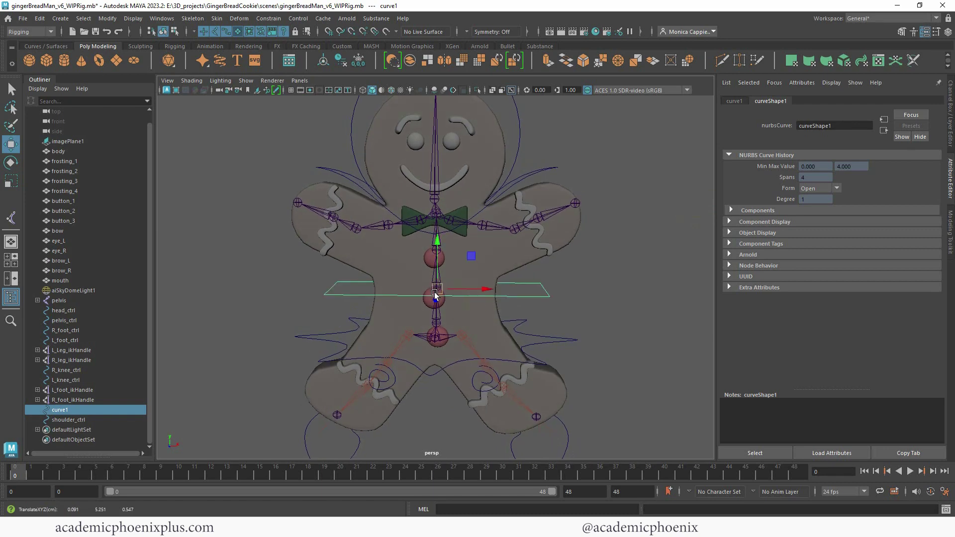
pyautogui.keyDown('alt'); pyautogui.moveTo(436, 288); pyautogui.dragTo(607, 312, button='right'); pyautogui.keyUp('alt')
pyautogui.press('v')
pyautogui.moveTo(447, 314); pyautogui.dragTo(443, 313, button='middle')
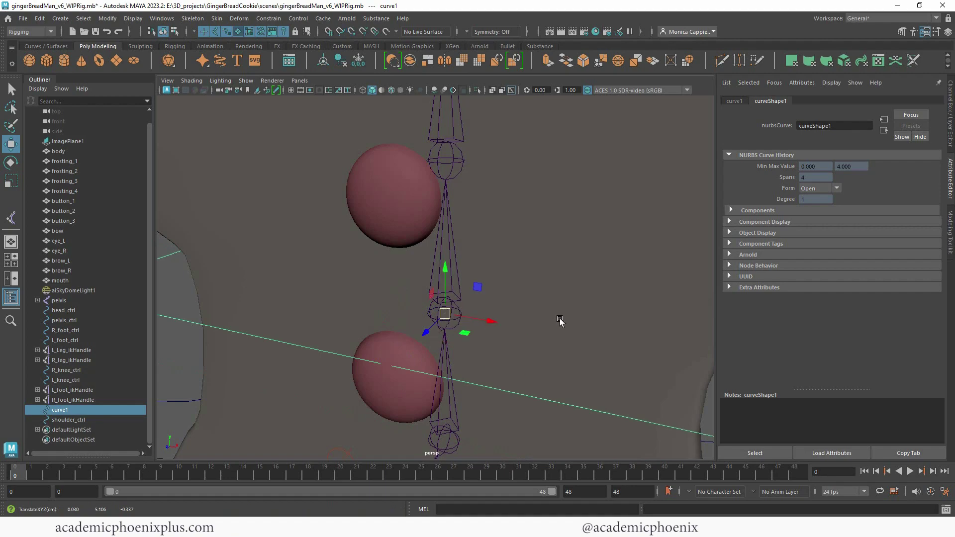
# Duplicate curve1 and move the copy down to the lower spine joint above the pelvis.
pyautogui.keyDown('alt'); pyautogui.moveTo(560, 320); pyautogui.dragTo(456, 310, button='right'); pyautogui.keyUp('alt')
pyautogui.keyDown('alt'); pyautogui.moveTo(456, 310); pyautogui.dragTo(498, 316); pyautogui.keyUp('alt')
pyautogui.keyDown('alt'); pyautogui.moveTo(499, 315); pyautogui.dragTo(367, 286, button='right'); pyautogui.keyUp('alt')
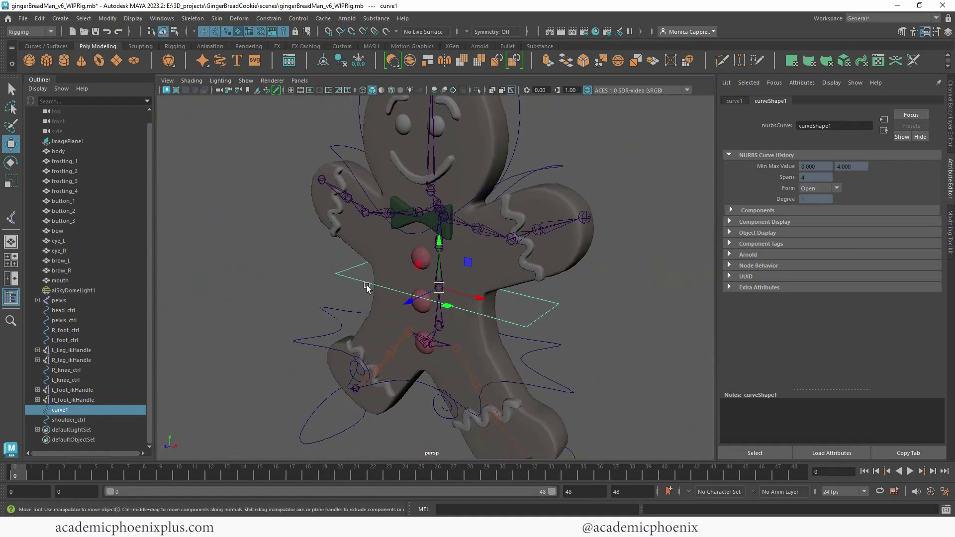
pyautogui.keyDown('alt'); pyautogui.moveTo(366, 287); pyautogui.dragTo(483, 292); pyautogui.keyUp('alt')
pyautogui.moveTo(555, 304)
pyautogui.keyDown('alt'); pyautogui.mouseDown()
pyautogui.moveTo(438, 304)
pyautogui.moveTo(522, 298)
pyautogui.moveTo(469, 292)
pyautogui.moveTo(562, 301)
pyautogui.mouseUp(); pyautogui.keyUp('alt')
pyautogui.press('r')
pyautogui.hotkey('ctrl', 'd')
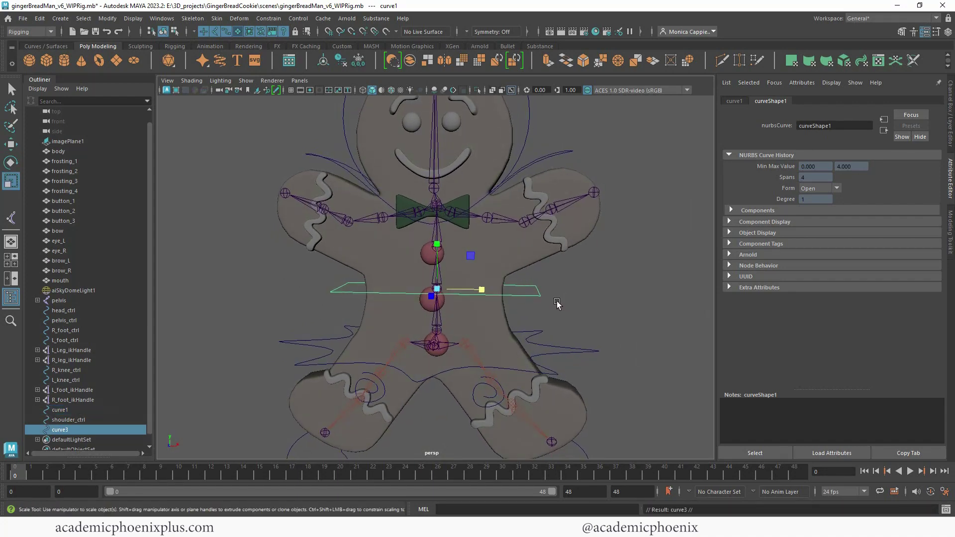
pyautogui.press('w')
pyautogui.moveTo(436, 291); pyautogui.dragTo(442, 333)
# Scale the lower duplicate curve slightly narrower than the mid-torso curve.
pyautogui.keyDown('alt'); pyautogui.moveTo(459, 296); pyautogui.dragTo(571, 312, button='right'); pyautogui.keyUp('alt')
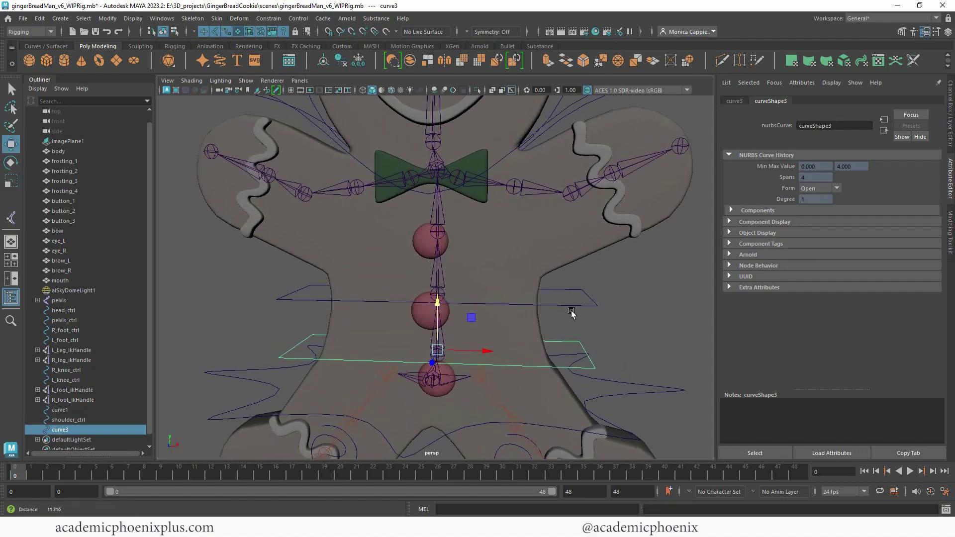
pyautogui.keyDown('alt'); pyautogui.moveTo(501, 326); pyautogui.dragTo(516, 290, button='middle'); pyautogui.keyUp('alt')
pyautogui.keyDown('alt'); pyautogui.moveTo(516, 289); pyautogui.dragTo(489, 315); pyautogui.keyUp('alt')
pyautogui.press('r')
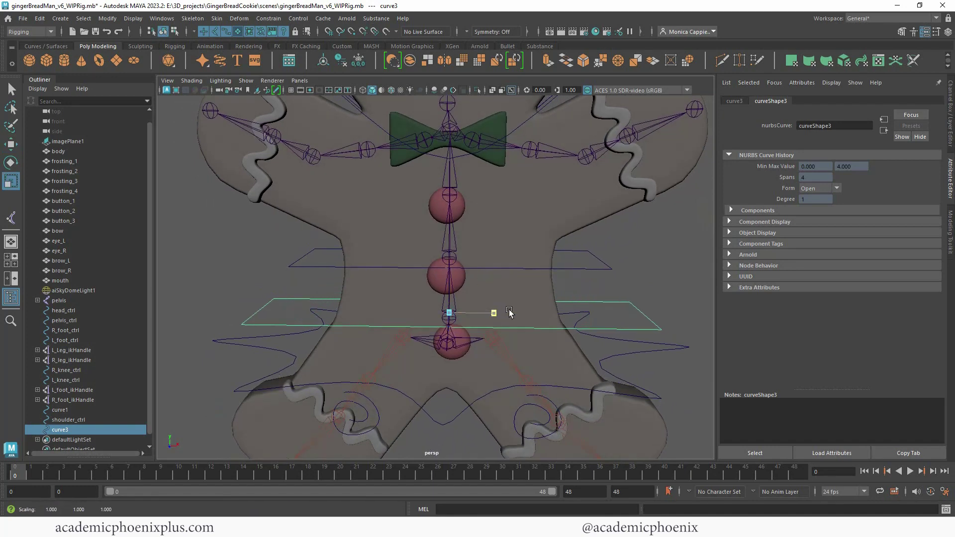
pyautogui.moveTo(490, 310); pyautogui.dragTo(488, 311)
pyautogui.keyDown('alt'); pyautogui.moveTo(493, 297); pyautogui.dragTo(494, 303, button='middle'); pyautogui.keyUp('alt')
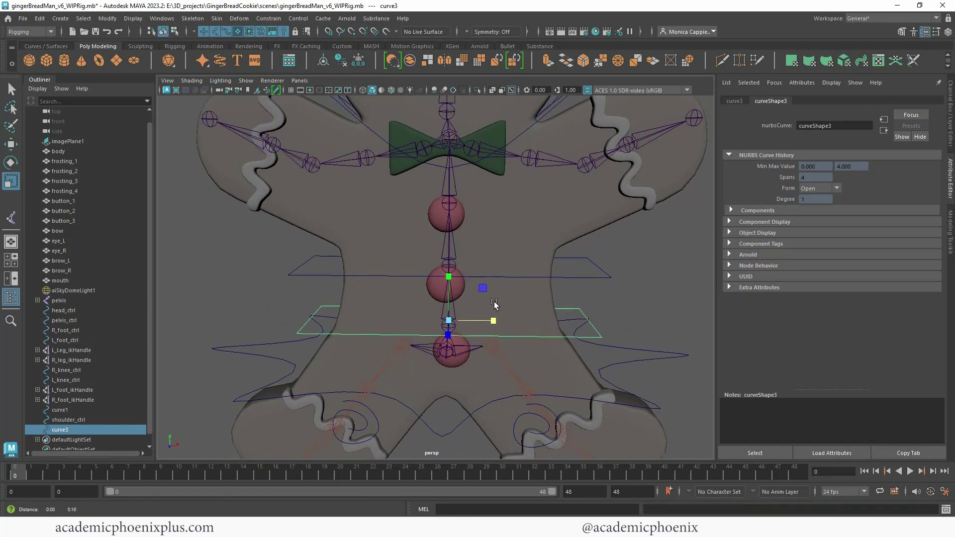
# Duplicate curve1 again and move the copy up to the upper spine joint below the bow tie.
pyautogui.click(527, 276)
pyautogui.keyDown('alt'); pyautogui.moveTo(493, 271); pyautogui.dragTo(496, 285, button='middle'); pyautogui.keyUp('alt')
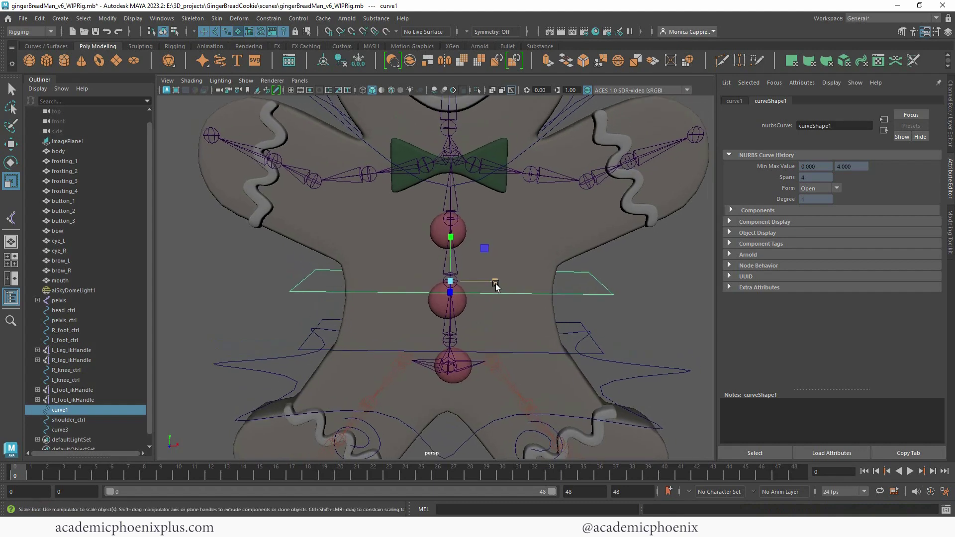
pyautogui.hotkey('ctrl', 'd')
pyautogui.press('w')
pyautogui.moveTo(450, 251); pyautogui.dragTo(450, 166)
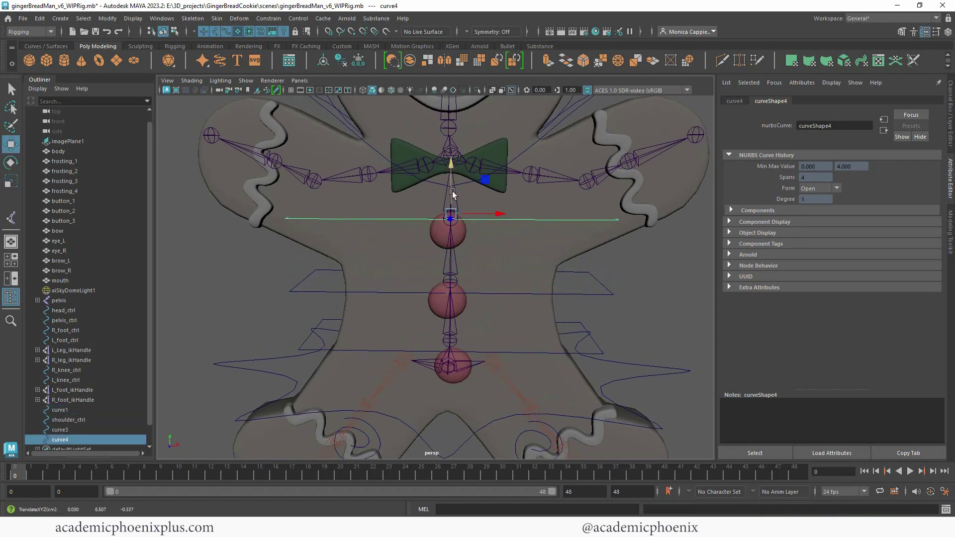
# Scale the upper spine curve up until it extends past the sides of the chest.
pyautogui.keyDown('alt'); pyautogui.moveTo(471, 218); pyautogui.dragTo(555, 238, button='right'); pyautogui.keyUp('alt')
pyautogui.keyDown('alt'); pyautogui.moveTo(556, 240); pyautogui.dragTo(495, 231); pyautogui.keyUp('alt')
pyautogui.moveTo(520, 229)
pyautogui.mouseDown(button='right')
pyautogui.moveTo(460, 229)
pyautogui.moveTo(518, 232)
pyautogui.mouseUp(button='right')
pyautogui.keyDown('alt'); pyautogui.moveTo(522, 234); pyautogui.dragTo(450, 230); pyautogui.keyUp('alt')
pyautogui.keyDown('alt'); pyautogui.moveTo(449, 230); pyautogui.dragTo(556, 248, button='right'); pyautogui.keyUp('alt')
pyautogui.keyDown('alt'); pyautogui.moveTo(556, 251); pyautogui.dragTo(412, 246); pyautogui.keyUp('alt')
pyautogui.press('r')
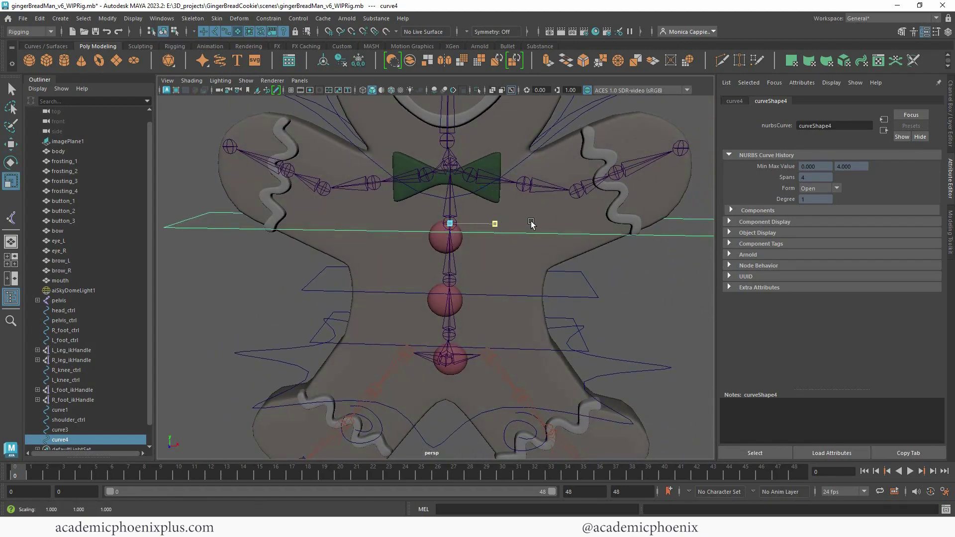
pyautogui.scroll(-5, 497, 234)
pyautogui.moveTo(397, 227)
pyautogui.keyDown('alt'); pyautogui.mouseDown()
pyautogui.moveTo(417, 241)
pyautogui.moveTo(411, 229)
pyautogui.mouseUp(); pyautogui.keyUp('alt')
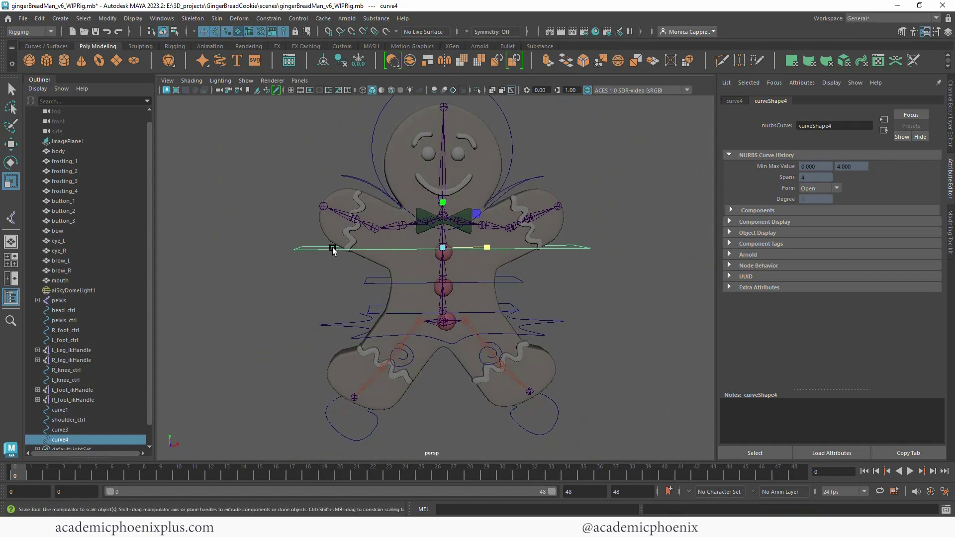
# Select all control vertices of curve4, lower them below the arms and scale them narrower around the torso.
pyautogui.moveTo(570, 248); pyautogui.dragTo(523, 247, button='right')
pyautogui.moveTo(637, 277); pyautogui.dragTo(276, 238)
pyautogui.hotkey('ctrl', 'z')
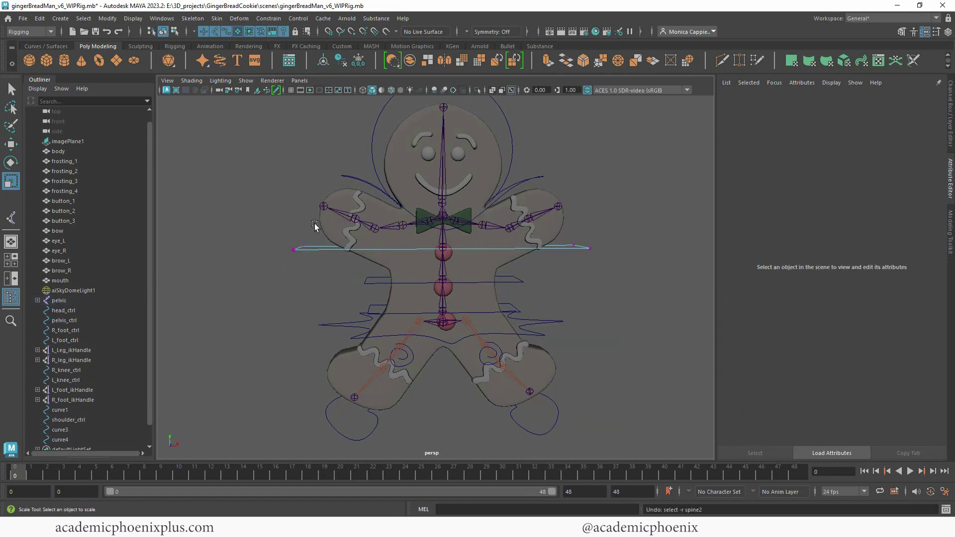
pyautogui.moveTo(283, 240); pyautogui.dragTo(627, 274)
pyautogui.press('w')
pyautogui.moveTo(448, 204); pyautogui.dragTo(444, 212, button='middle')
pyautogui.press('r')
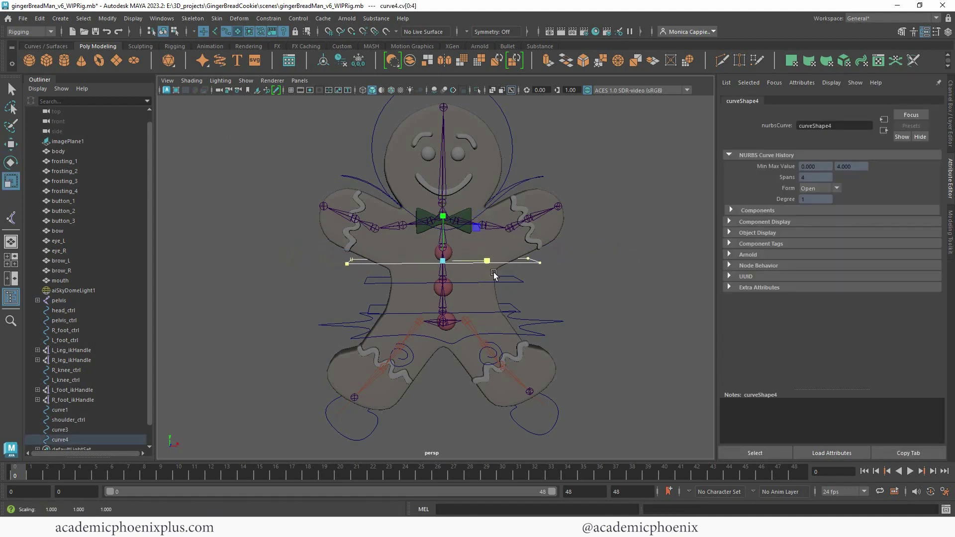
# Move curve4's control vertices forward to center the shape on the body's thickness.
pyautogui.keyDown('alt'); pyautogui.moveTo(493, 274); pyautogui.dragTo(455, 285); pyautogui.keyUp('alt')
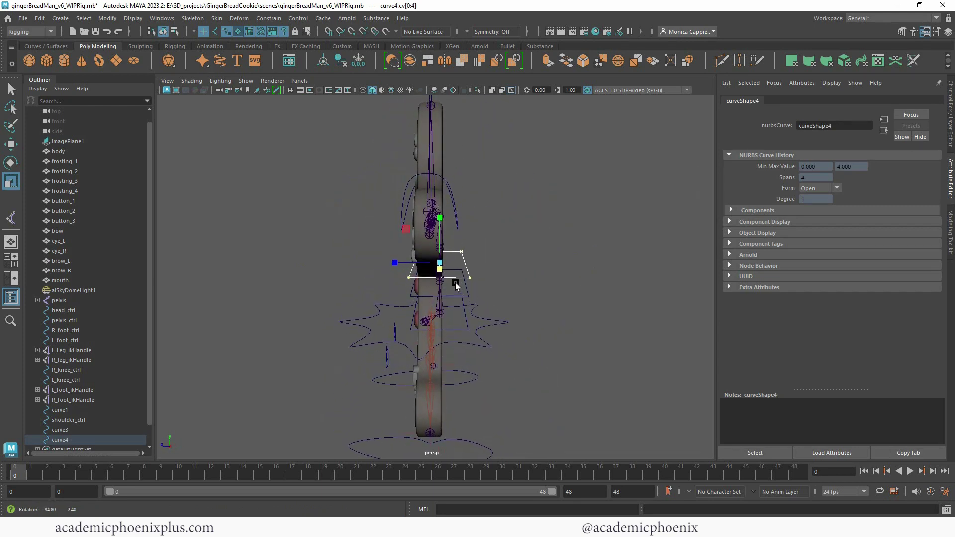
pyautogui.press('w')
pyautogui.moveTo(398, 264); pyautogui.dragTo(390, 265)
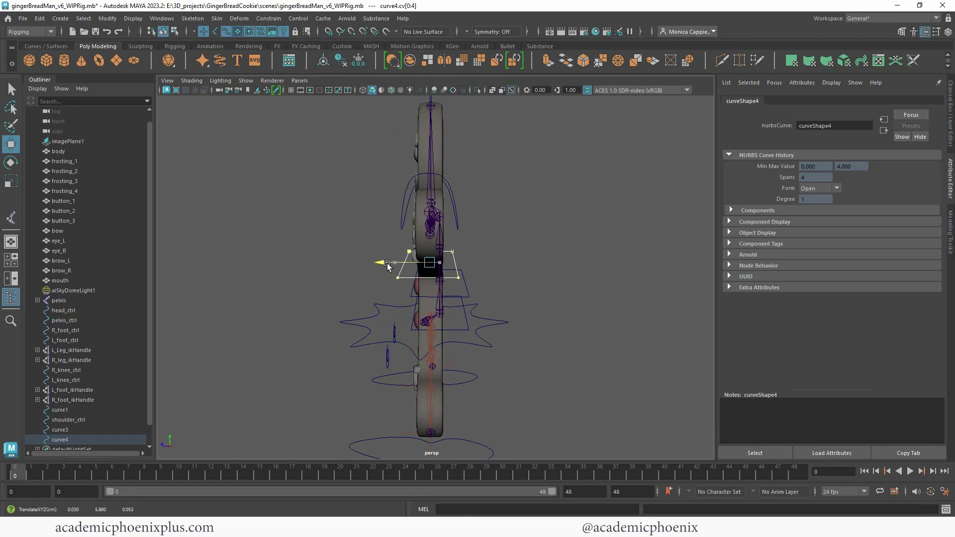
# Select all control vertices of curve1 and move them forward to center the shape around the body.
pyautogui.click(473, 296)
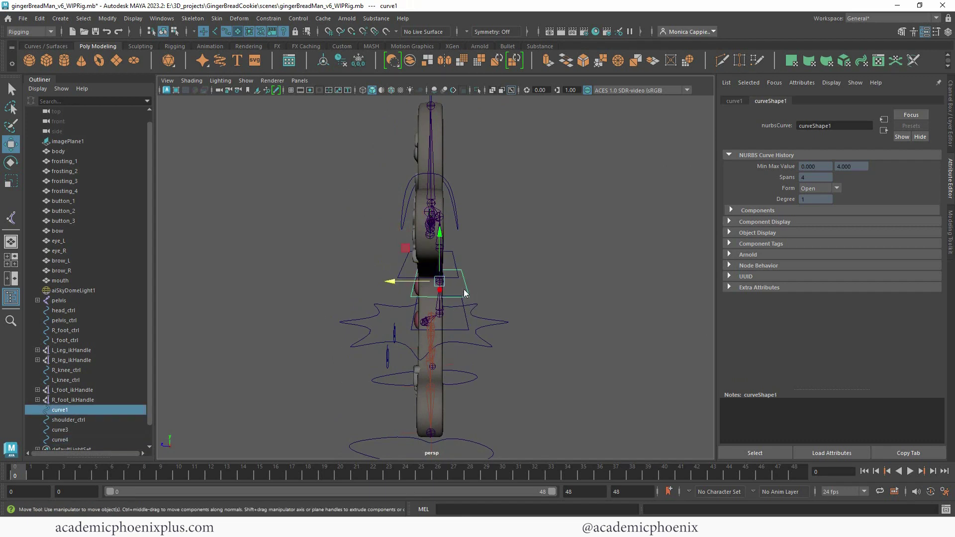
pyautogui.moveTo(462, 268); pyautogui.dragTo(403, 264, button='right')
pyautogui.moveTo(500, 310); pyautogui.dragTo(501, 309)
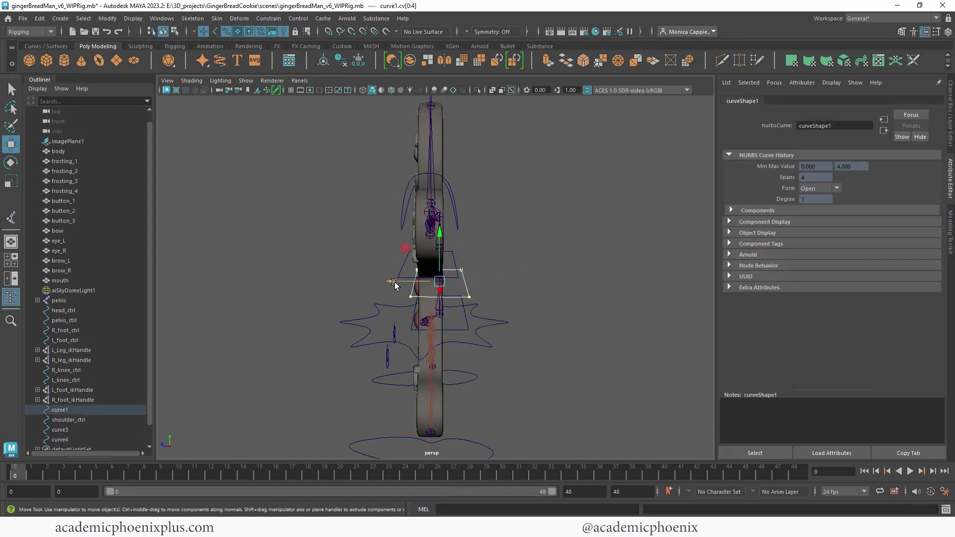
pyautogui.moveTo(394, 279); pyautogui.dragTo(387, 277)
pyautogui.moveTo(495, 288)
pyautogui.keyDown('alt'); pyautogui.mouseDown()
pyautogui.moveTo(435, 301)
pyautogui.moveTo(495, 301)
pyautogui.moveTo(496, 290)
pyautogui.mouseUp(); pyautogui.keyUp('alt')
pyautogui.press('space')
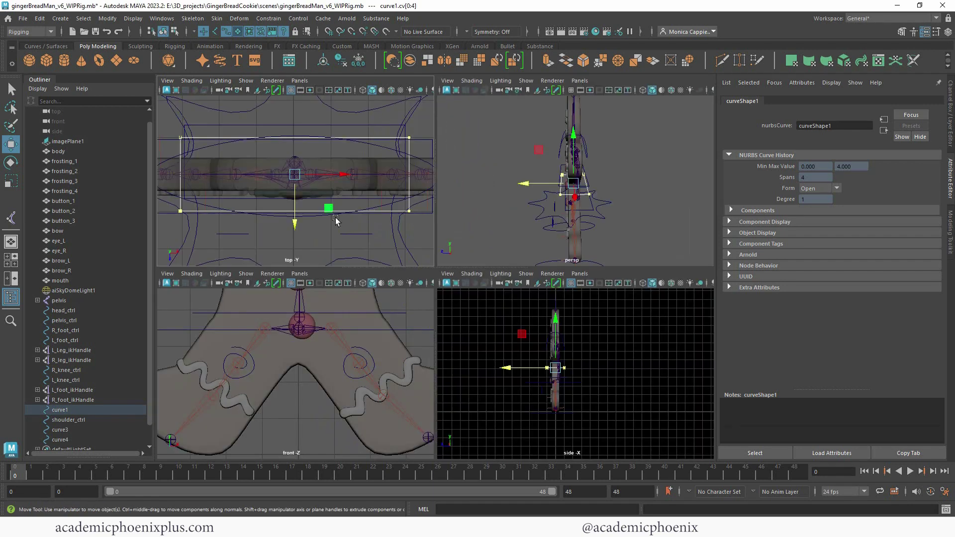
pyautogui.keyDown('alt'); pyautogui.moveTo(368, 227); pyautogui.dragTo(378, 226, button='right'); pyautogui.keyUp('alt')
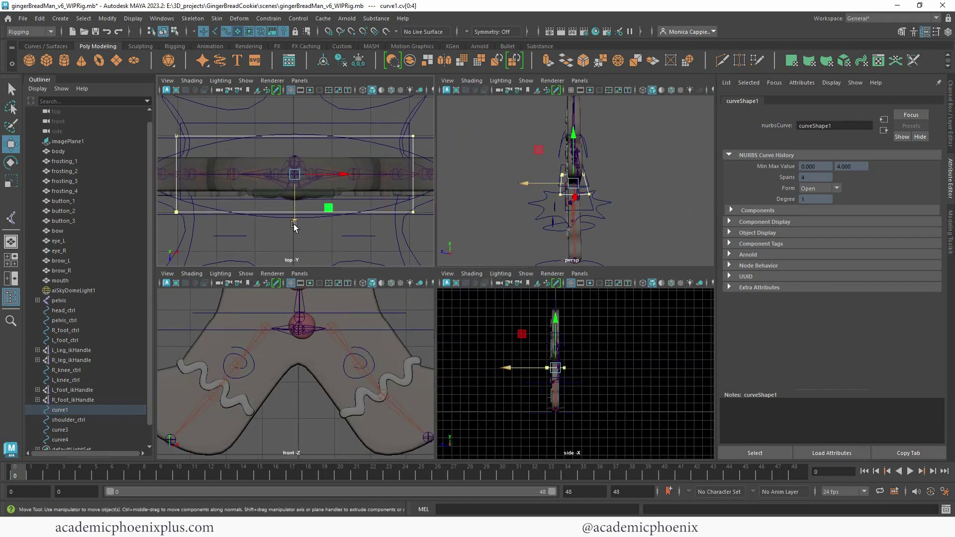
pyautogui.moveTo(294, 227); pyautogui.dragTo(294, 227)
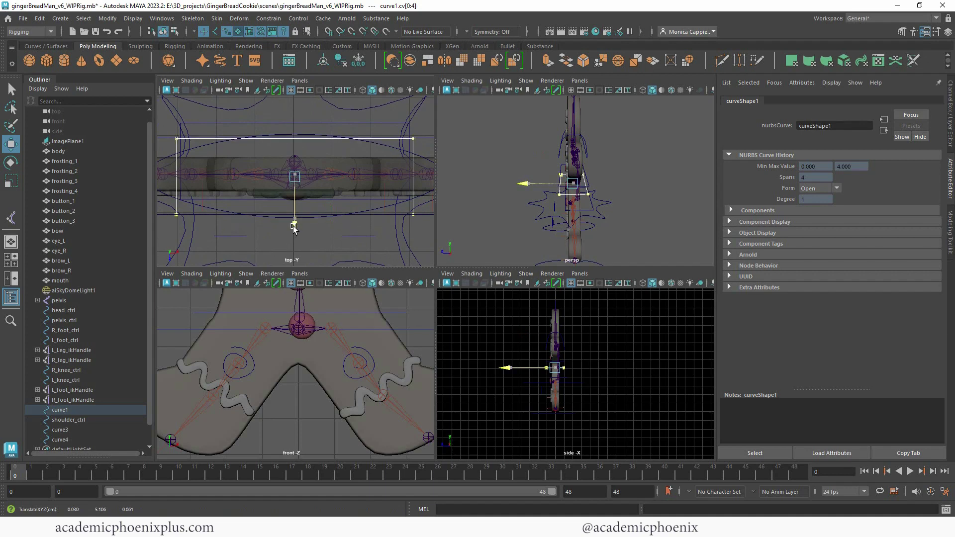
# Select all control vertices of curve3 and move them forward to center the shape on the body's thickness.
pyautogui.click(593, 209)
pyautogui.moveTo(591, 208); pyautogui.dragTo(614, 225, button='right')
pyautogui.moveTo(620, 228); pyautogui.dragTo(547, 184)
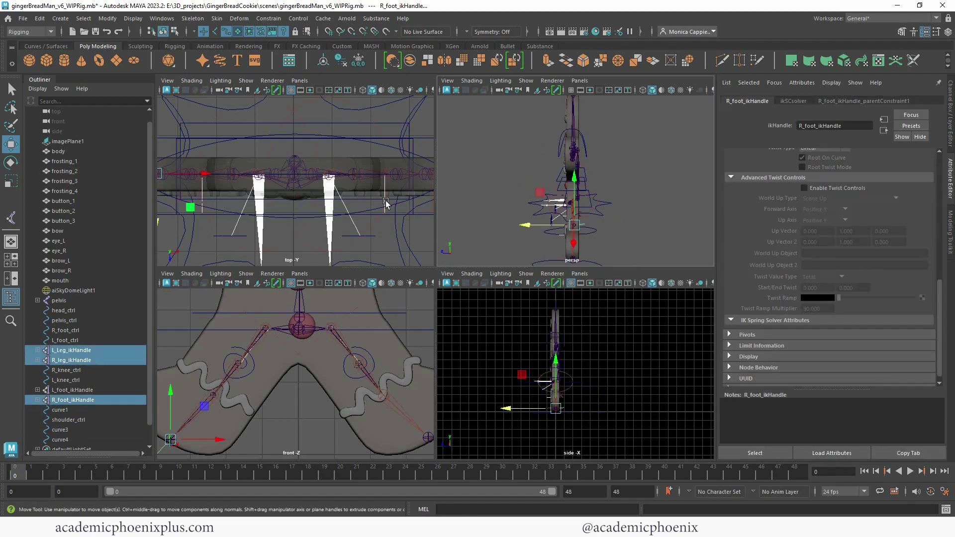
pyautogui.click(631, 206)
pyautogui.click(545, 199)
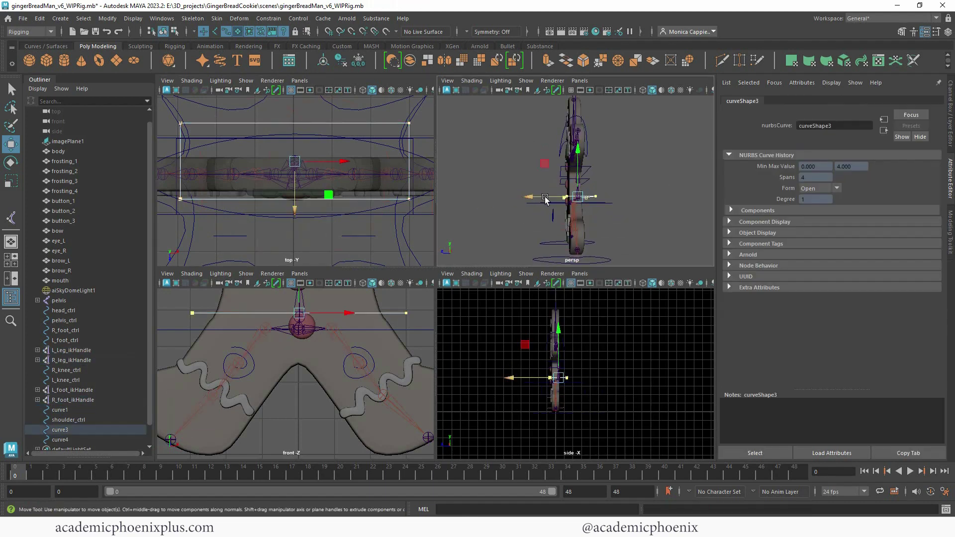
pyautogui.keyDown('alt'); pyautogui.click(352, 194); pyautogui.keyUp('alt')
pyautogui.moveTo(294, 209); pyautogui.dragTo(289, 224)
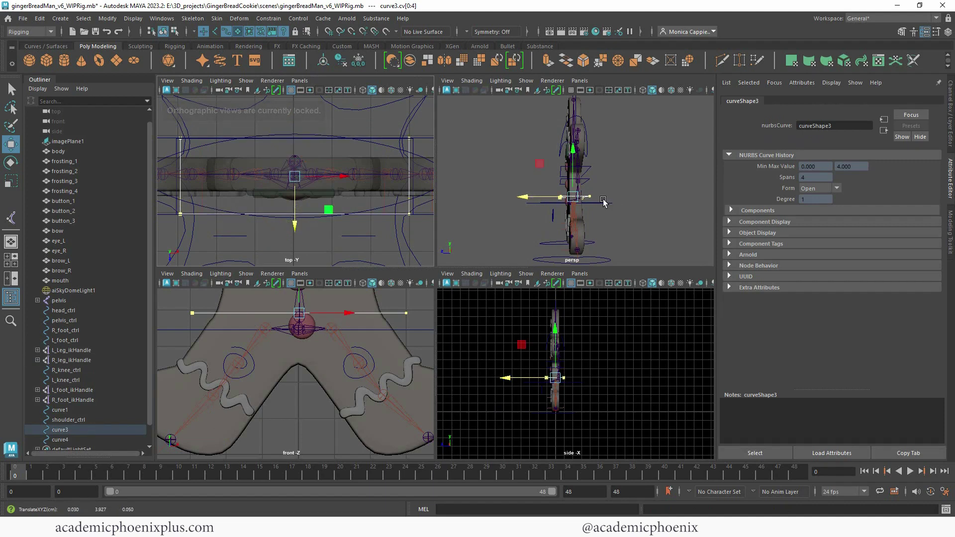
# Return curve3 to object mode, enlarge the perspective view to fill the workspace and clear the selection.
pyautogui.moveTo(588, 198); pyautogui.dragTo(644, 198, button='right')
pyautogui.press('space')
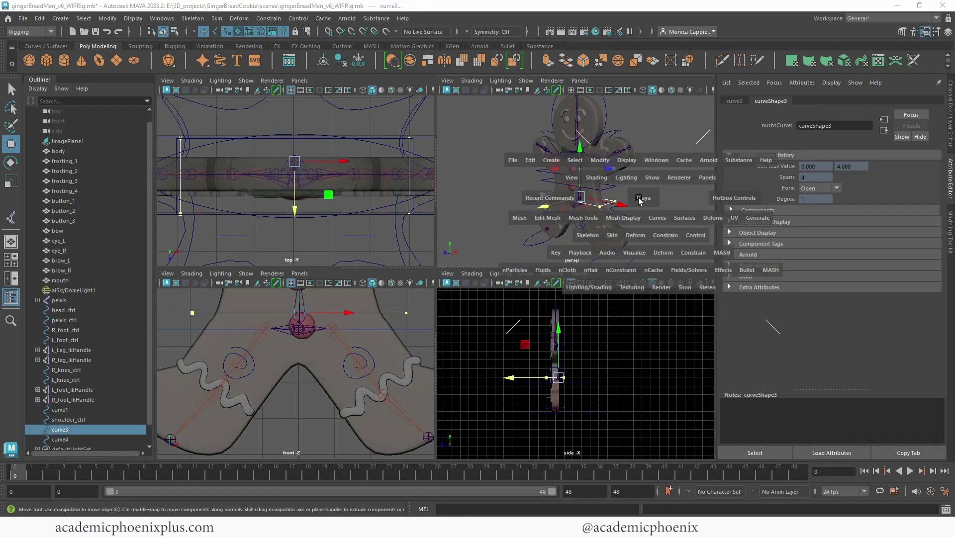
pyautogui.scroll(3, 496, 219)
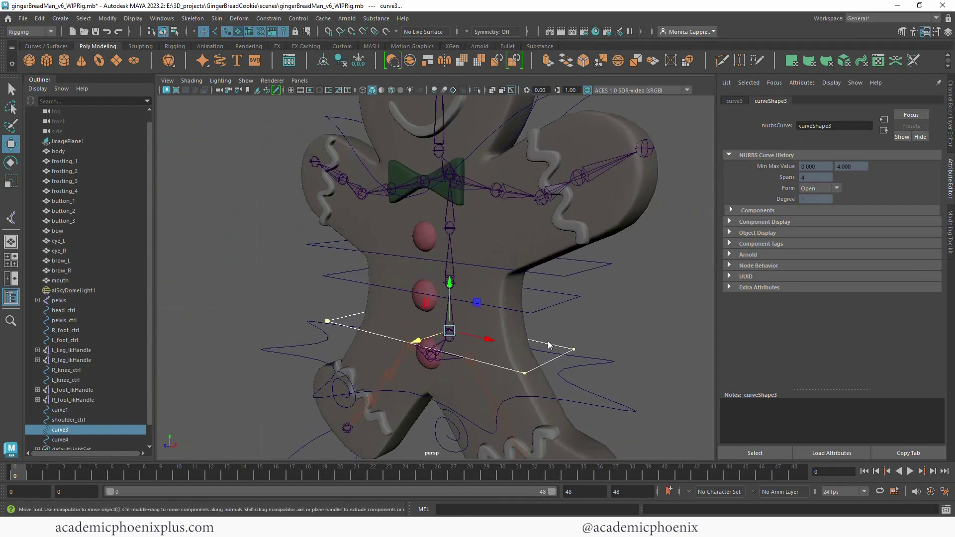
pyautogui.moveTo(548, 341); pyautogui.dragTo(602, 251, button='right')
pyautogui.keyDown('alt'); pyautogui.moveTo(622, 286); pyautogui.dragTo(641, 283); pyautogui.keyUp('alt')
pyautogui.click(640, 282)
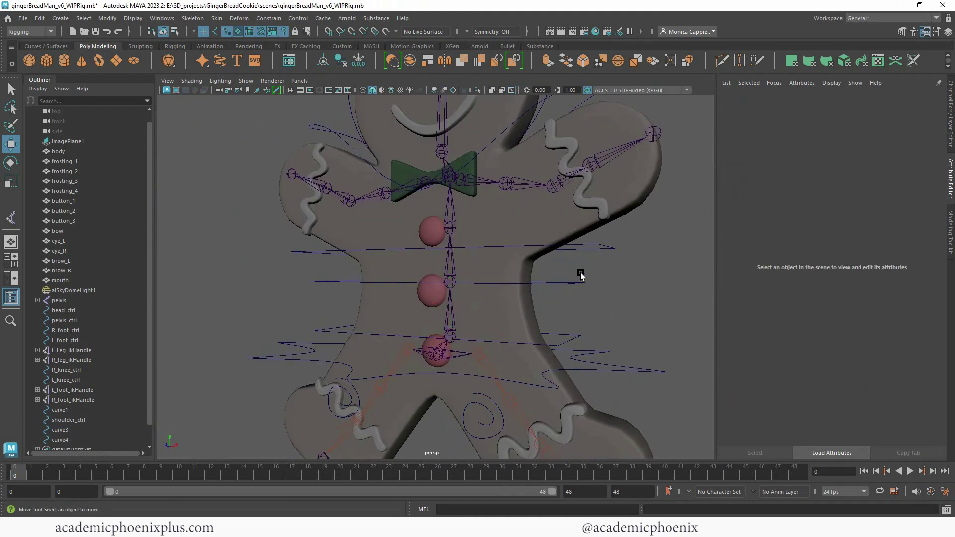
pyautogui.moveTo(562, 315); pyautogui.dragTo(576, 303)
# Select the three spine curves curve4, curve3 and curve1 and freeze their transformations.
pyautogui.click(605, 247)
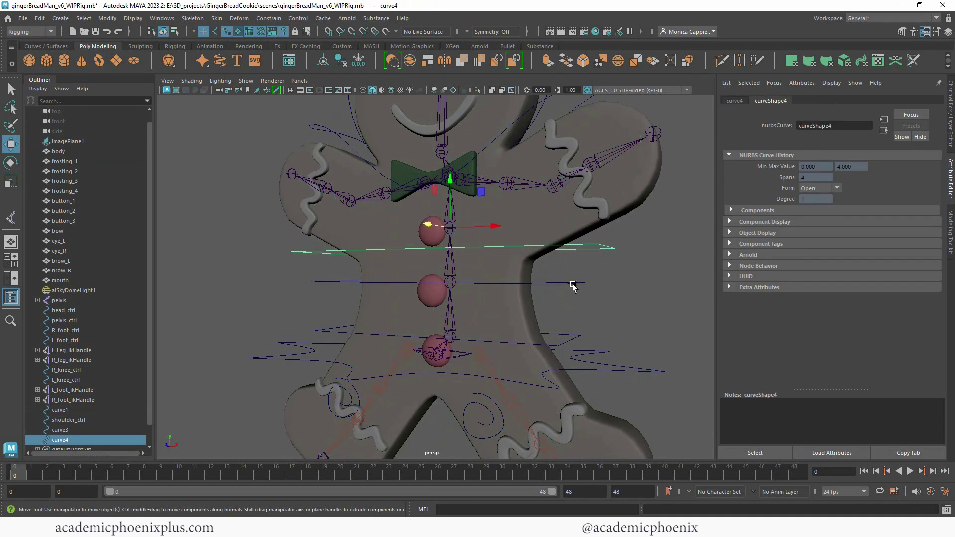
pyautogui.keyDown('shift'); pyautogui.click(573, 332); pyautogui.keyUp('shift')
pyautogui.keyDown('shift'); pyautogui.click(567, 283); pyautogui.keyUp('shift')
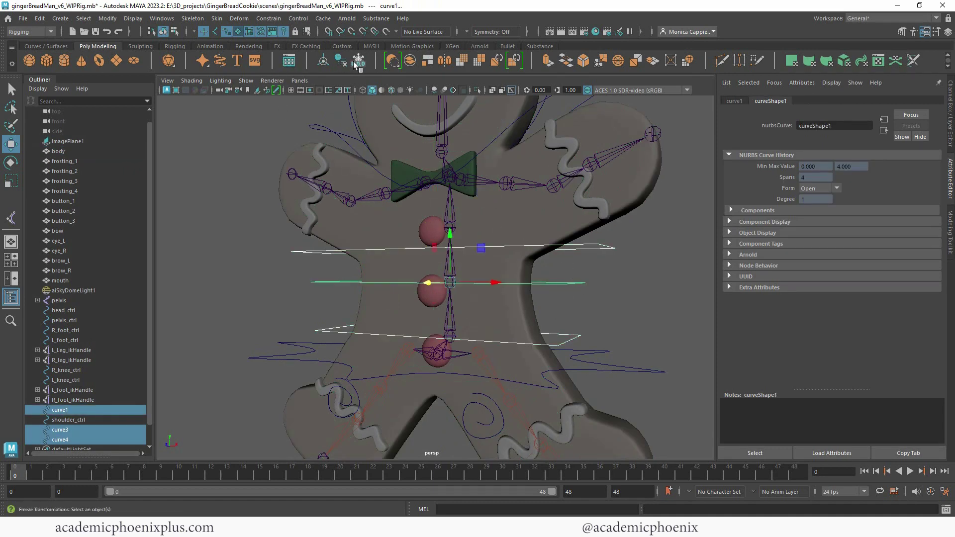
pyautogui.keyDown('alt'); pyautogui.moveTo(626, 273); pyautogui.dragTo(576, 269); pyautogui.keyUp('alt')
# Move curve3 vertically so its pivot sits on the lowest spine joint above the pelvis.
pyautogui.click(576, 254)
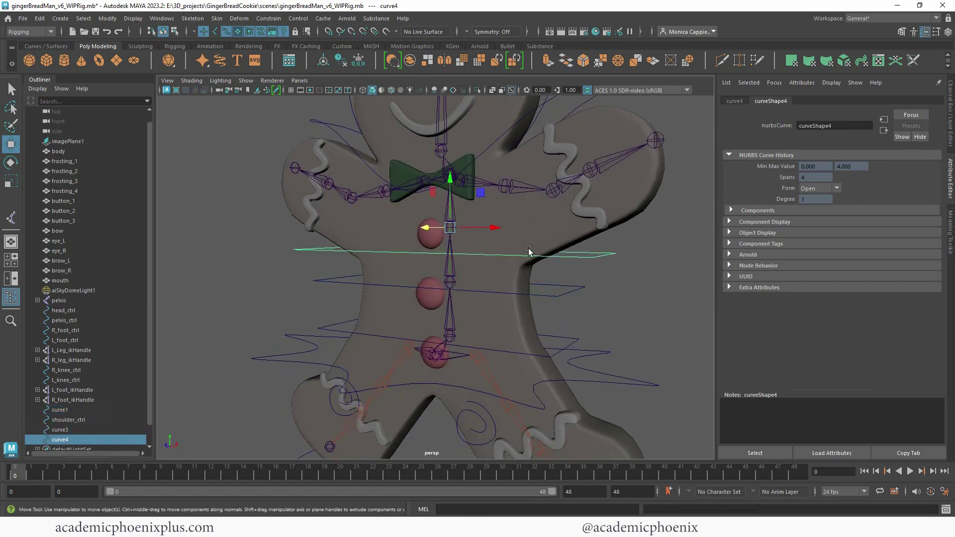
pyautogui.click(571, 339)
pyautogui.moveTo(500, 336)
pyautogui.keyDown('alt'); pyautogui.mouseDown()
pyautogui.moveTo(534, 315)
pyautogui.moveTo(493, 332)
pyautogui.mouseUp(); pyautogui.keyUp('alt')
pyautogui.keyDown('alt'); pyautogui.moveTo(494, 332); pyautogui.dragTo(572, 307, button='right'); pyautogui.keyUp('alt')
pyautogui.keyDown('alt'); pyautogui.moveTo(533, 333); pyautogui.dragTo(552, 252, button='middle'); pyautogui.keyUp('alt')
pyautogui.keyDown('alt'); pyautogui.moveTo(552, 253); pyautogui.dragTo(520, 267); pyautogui.keyUp('alt')
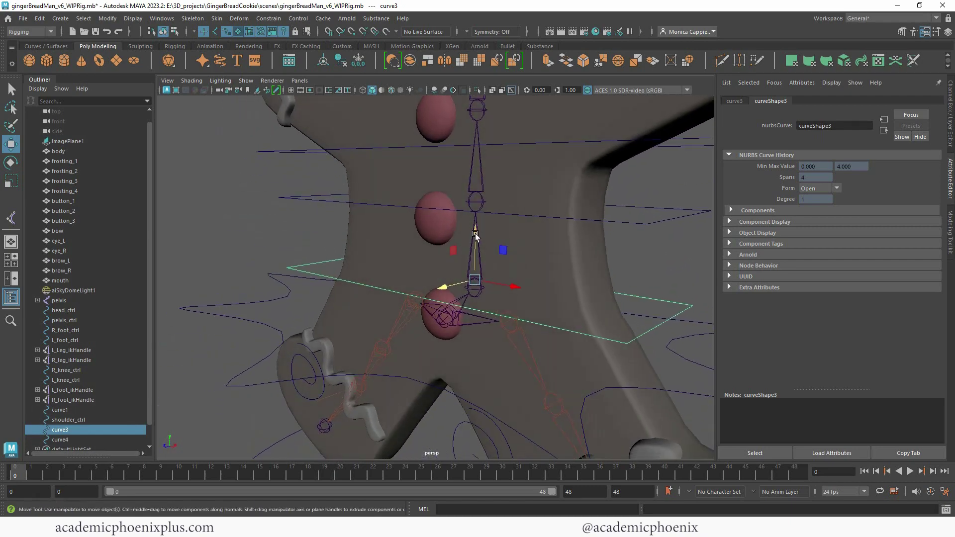
pyautogui.moveTo(475, 235); pyautogui.dragTo(565, 271)
pyautogui.keyDown('alt'); pyautogui.moveTo(565, 270); pyautogui.dragTo(480, 241, button='right'); pyautogui.keyUp('alt')
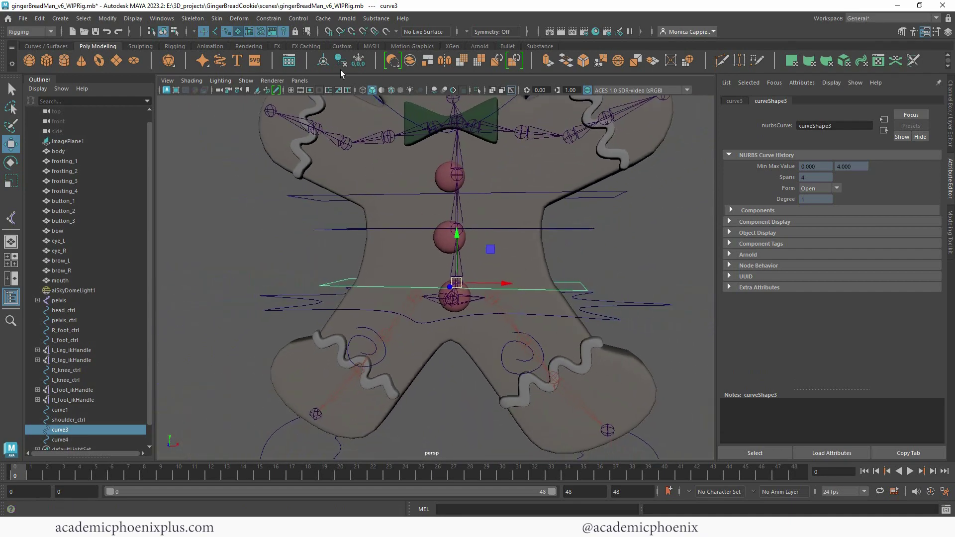
# Examine the placement of the spine curves against the torso and joints from several angles.
pyautogui.keyDown('alt'); pyautogui.moveTo(522, 249); pyautogui.dragTo(473, 236); pyautogui.keyUp('alt')
pyautogui.click(489, 203)
pyautogui.keyDown('alt'); pyautogui.moveTo(488, 237); pyautogui.dragTo(486, 191, button='middle'); pyautogui.keyUp('alt')
pyautogui.keyDown('alt'); pyautogui.moveTo(529, 208); pyautogui.dragTo(604, 223, button='right'); pyautogui.keyUp('alt')
pyautogui.keyDown('alt'); pyautogui.moveTo(567, 264); pyautogui.dragTo(574, 274); pyautogui.keyUp('alt')
pyautogui.keyDown('alt'); pyautogui.moveTo(574, 274); pyautogui.dragTo(629, 280, button='right'); pyautogui.keyUp('alt')
pyautogui.keyDown('alt'); pyautogui.moveTo(572, 294); pyautogui.dragTo(567, 254, button='middle'); pyautogui.keyUp('alt')
pyautogui.keyDown('alt'); pyautogui.moveTo(583, 252); pyautogui.dragTo(568, 255); pyautogui.keyUp('alt')
# Parent-constrain the spine1 joint to curve3 with Maintain offset on and all translate and rotate axes constrained.
pyautogui.click(531, 270)
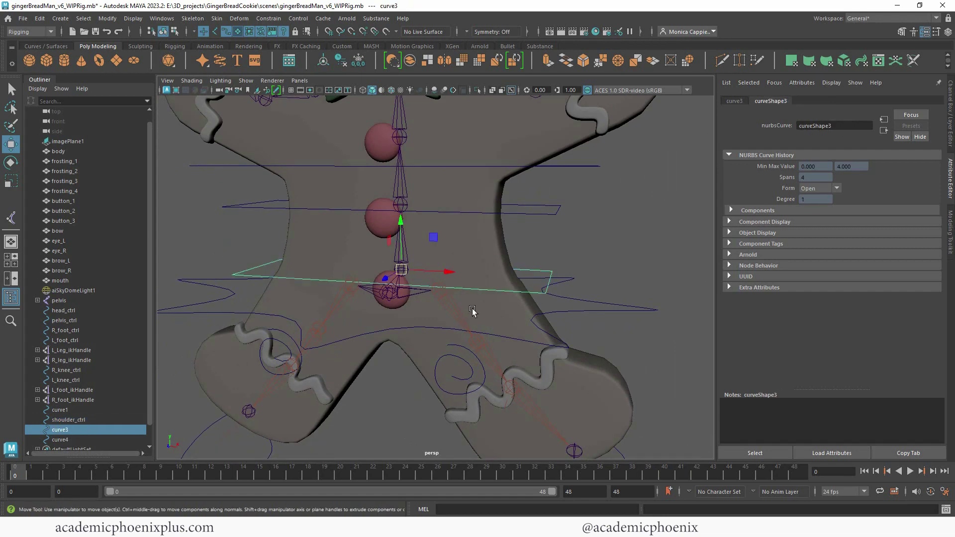
pyautogui.press('q')
pyautogui.keyDown('shift'); pyautogui.click(406, 274); pyautogui.keyUp('shift')
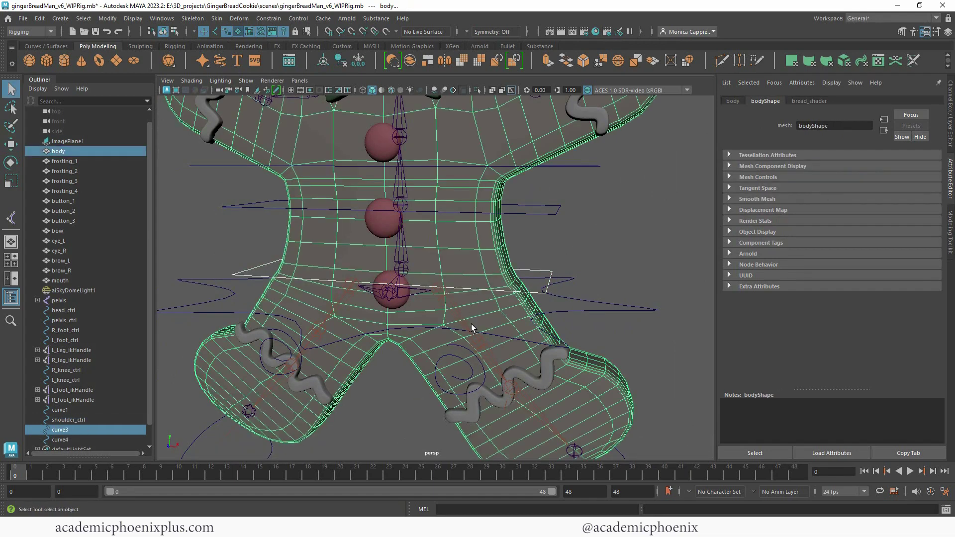
pyautogui.keyDown('shift'); pyautogui.click(402, 270); pyautogui.keyUp('shift')
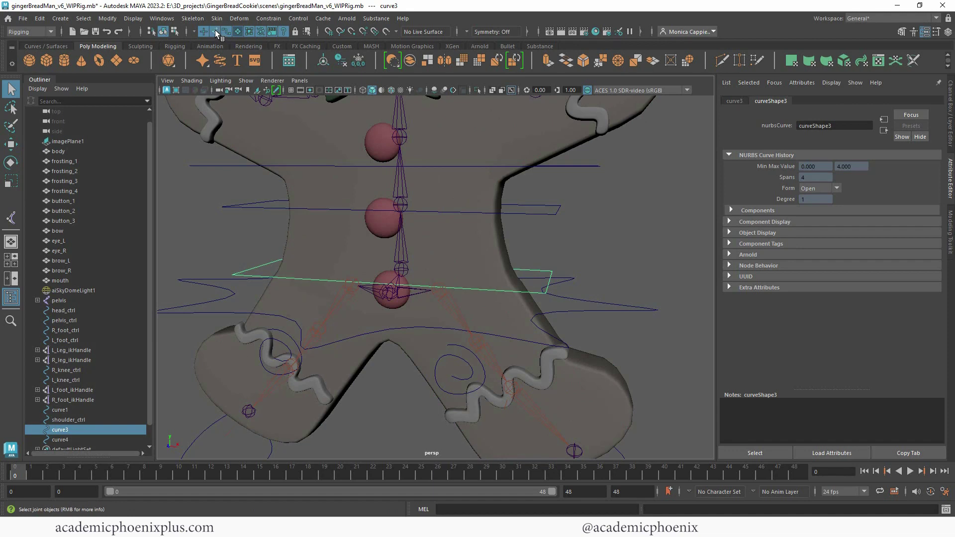
pyautogui.keyDown('shift'); pyautogui.click(405, 278); pyautogui.keyUp('shift')
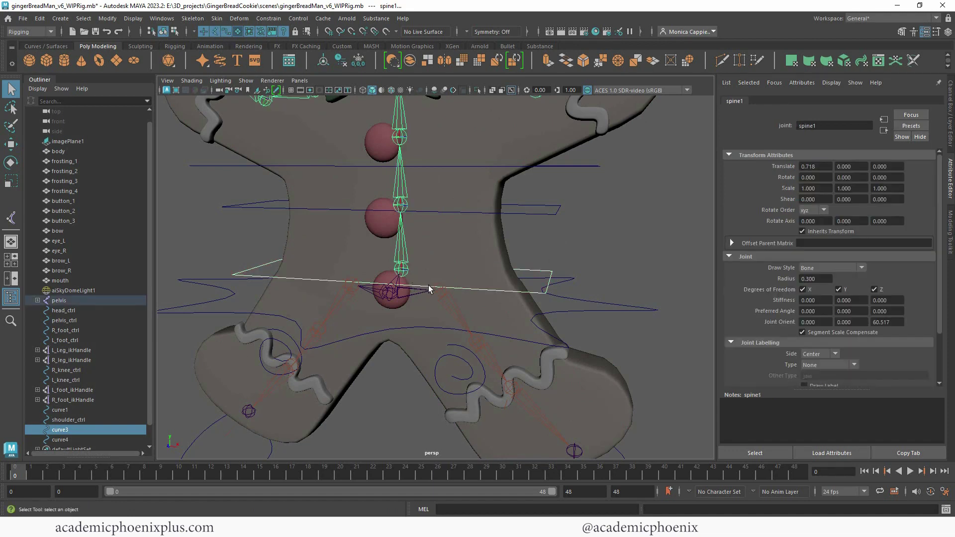
pyautogui.click(269, 19)
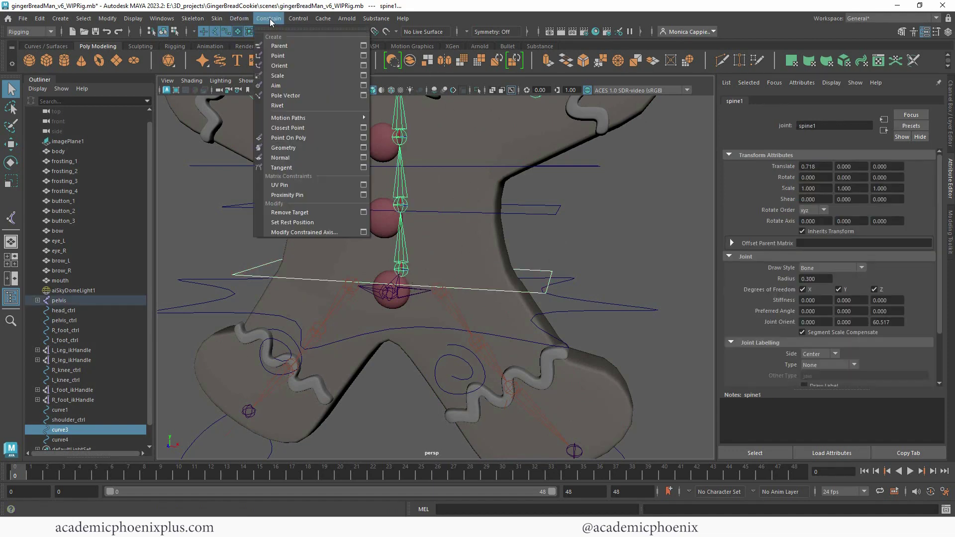
pyautogui.click(361, 46)
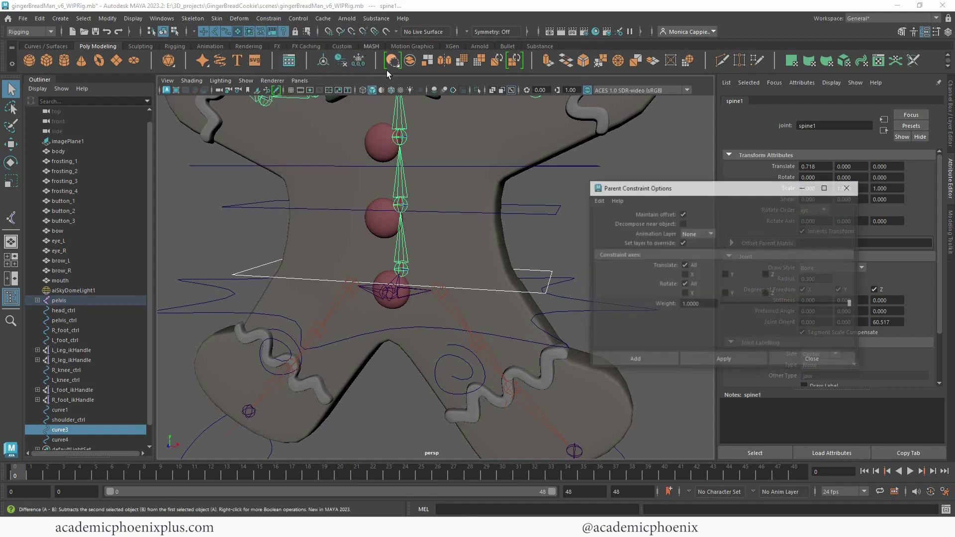
pyautogui.click(630, 358)
# Try moving and rotating curve3 to test the spine1 constraint, undo the changes and deselect the curve.
pyautogui.click(535, 270)
pyautogui.click(537, 271)
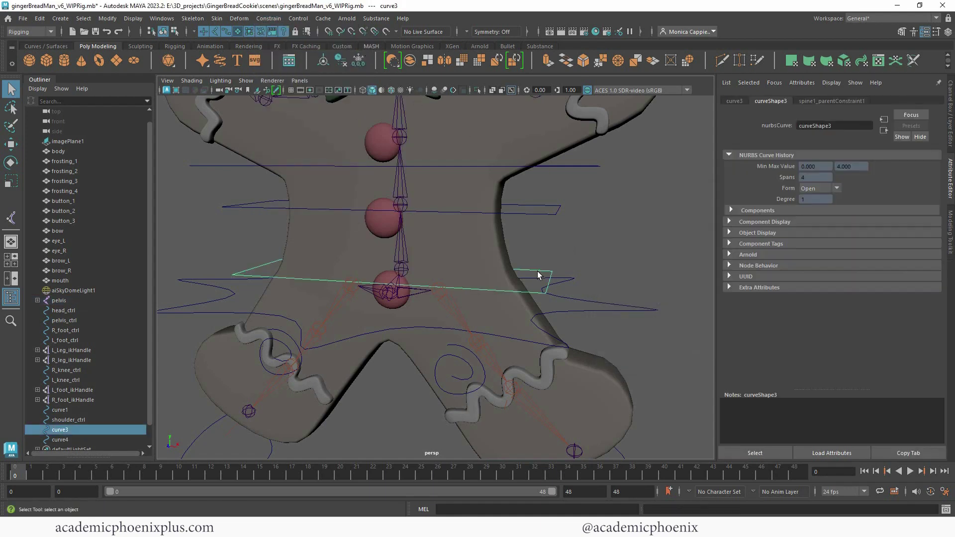
pyautogui.press('w')
pyautogui.moveTo(437, 267); pyautogui.dragTo(478, 303)
pyautogui.press('e')
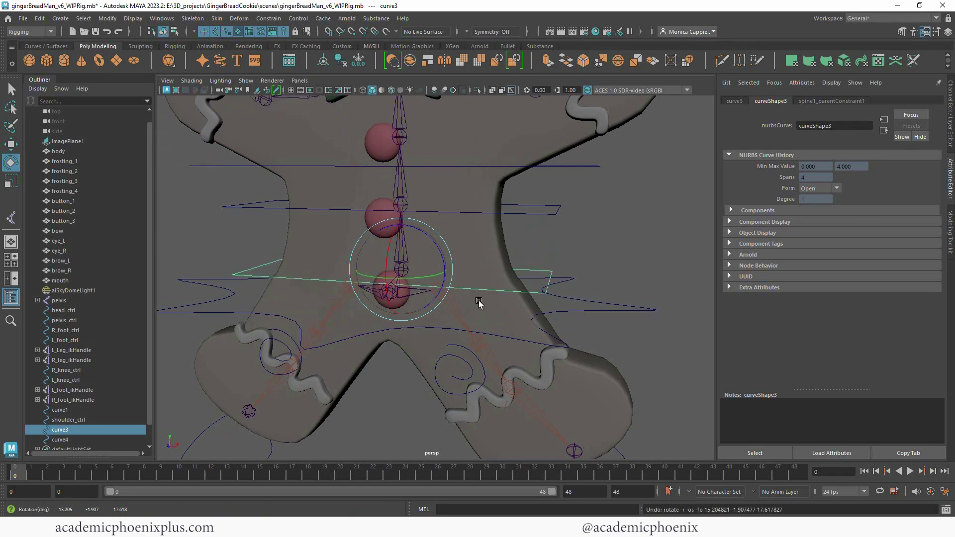
pyautogui.click(556, 220)
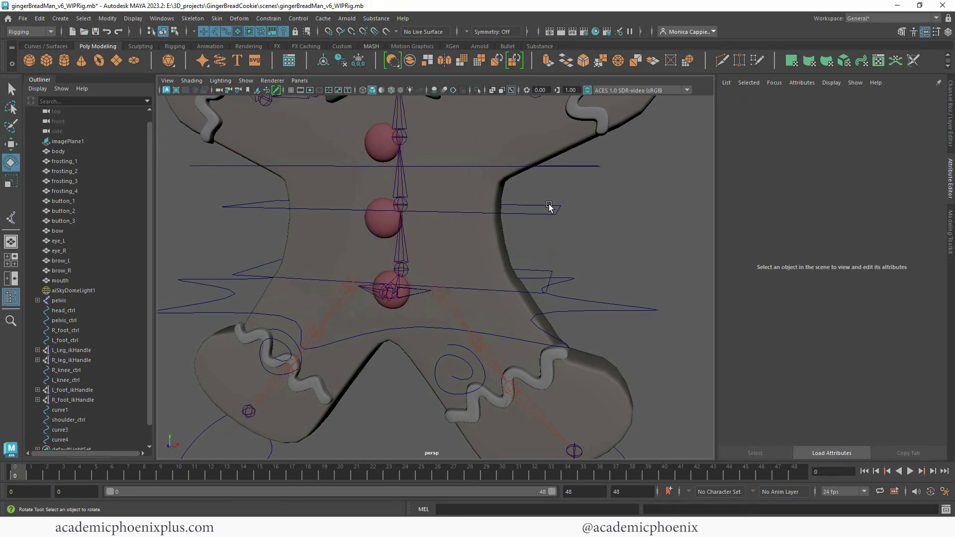
# Parent-constrain the spine2 joint to curve1, the middle spine curve.
pyautogui.click(548, 206)
pyautogui.press('q')
pyautogui.keyDown('shift'); pyautogui.click(404, 209); pyautogui.keyUp('shift')
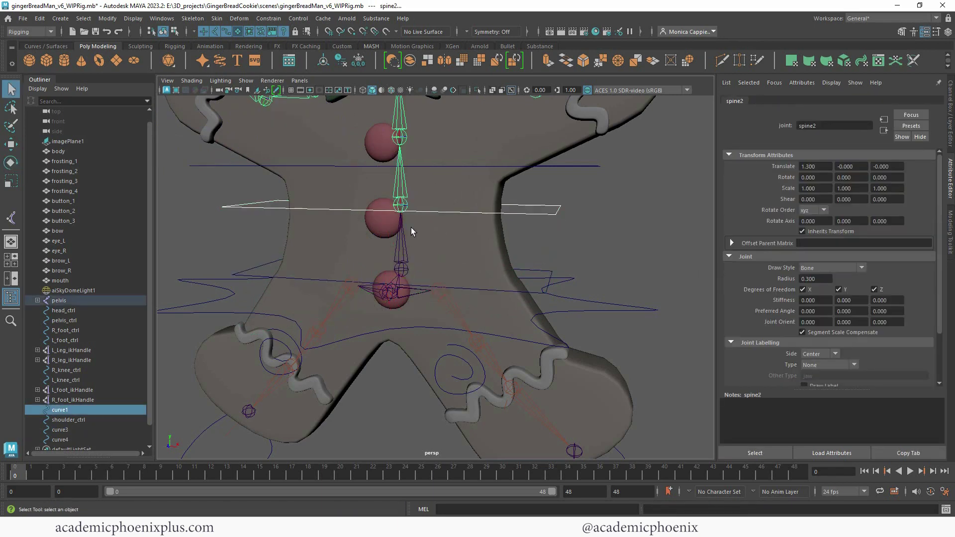
pyautogui.click(269, 19)
pyautogui.click(275, 49)
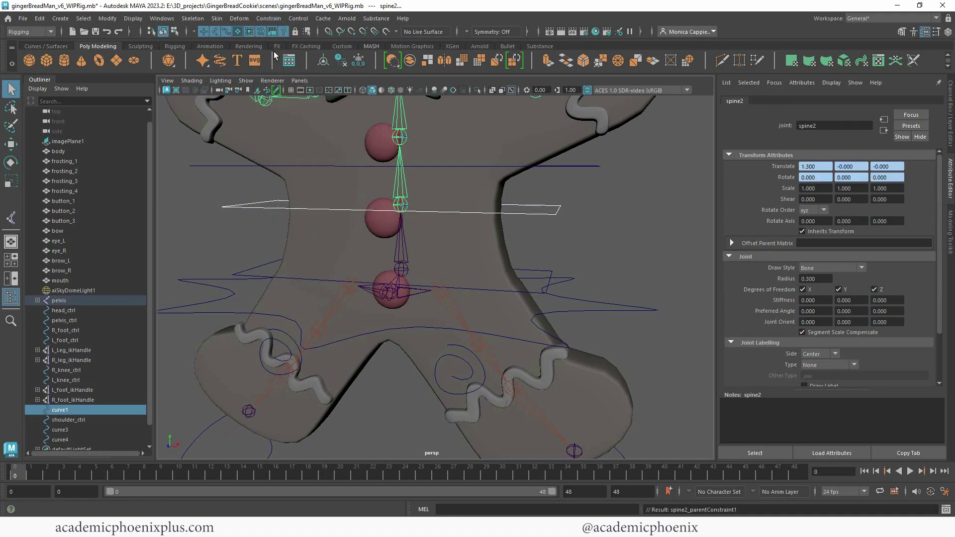
# Parent-constrain the spine3 joint to curve4, the upper spine curve, by repeating the last command.
pyautogui.keyDown('alt'); pyautogui.moveTo(522, 185); pyautogui.dragTo(579, 199); pyautogui.keyUp('alt')
pyautogui.click(582, 193)
pyautogui.keyDown('shift'); pyautogui.click(401, 140); pyautogui.keyUp('shift')
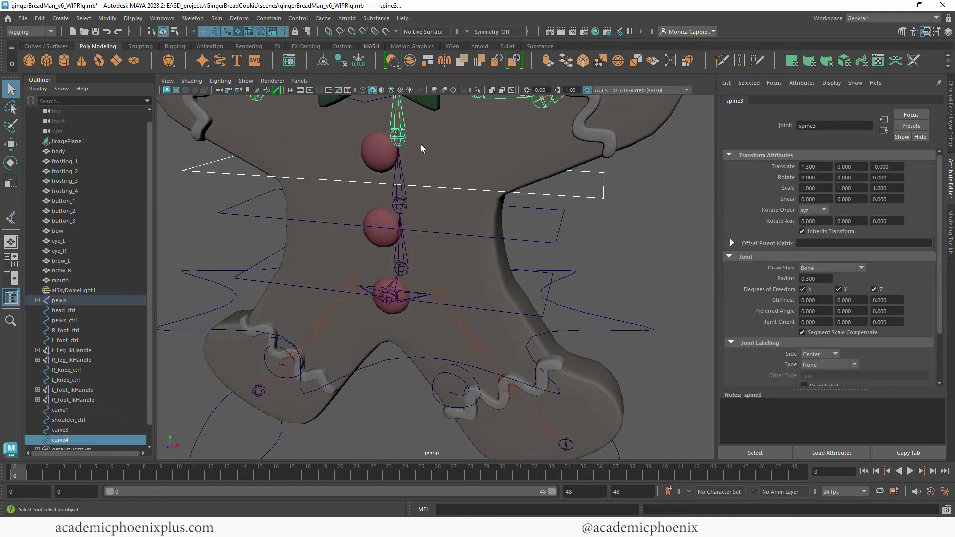
pyautogui.press('g')
# Parent-constrain the spine4 joint behind the bow tie to shoulder_ctrl.
pyautogui.keyDown('alt'); pyautogui.moveTo(491, 148); pyautogui.dragTo(457, 249, button='middle'); pyautogui.keyUp('alt')
pyautogui.keyDown('alt'); pyautogui.moveTo(458, 248); pyautogui.dragTo(480, 228); pyautogui.keyUp('alt')
pyautogui.keyDown('alt'); pyautogui.moveTo(501, 182); pyautogui.dragTo(492, 228, button='middle'); pyautogui.keyUp('alt')
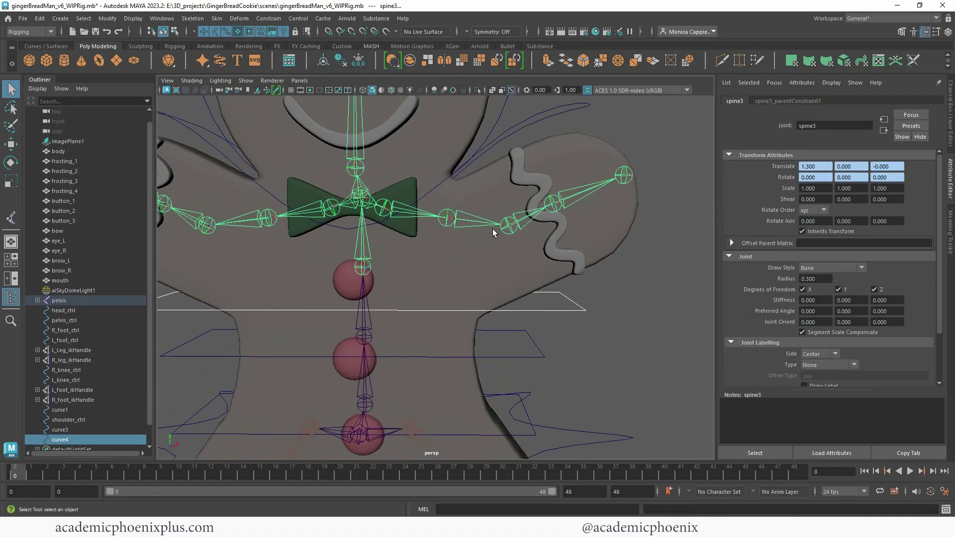
pyautogui.click(528, 165)
pyautogui.keyDown('alt'); pyautogui.moveTo(527, 165); pyautogui.dragTo(415, 162); pyautogui.keyUp('alt')
pyautogui.click(352, 201)
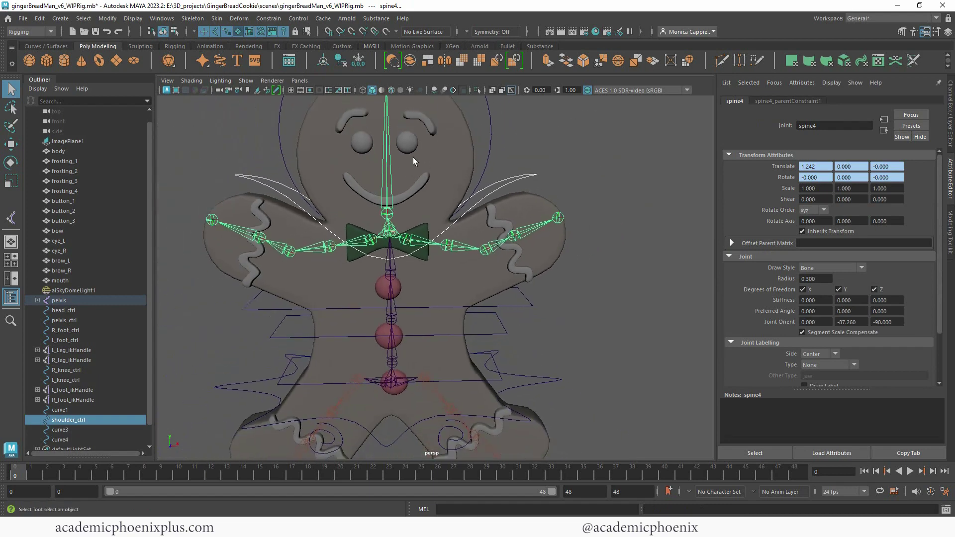
# Try rotating shoulder_ctrl to test how the upper body joints follow, and undo the rotation.
pyautogui.click(528, 178)
pyautogui.press('e')
pyautogui.moveTo(405, 234); pyautogui.dragTo(397, 261)
pyautogui.press('w')
pyautogui.press('e')
pyautogui.hotkey('ctrl', 'z')
# Try rotating curve3 to test the spine chain's movement, and undo the rotation.
pyautogui.click(497, 368)
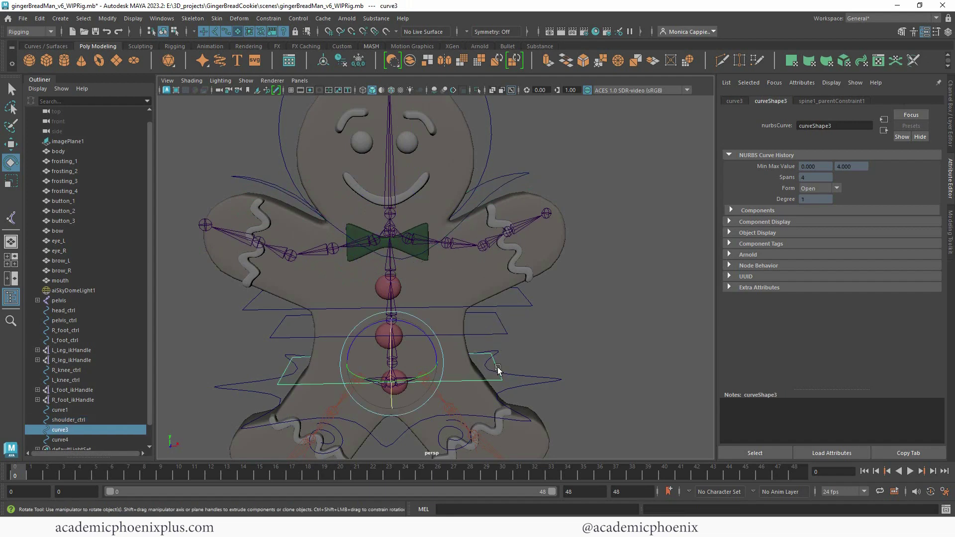
pyautogui.moveTo(405, 353); pyautogui.dragTo(372, 347)
pyautogui.hotkey('ctrl', 'z')
pyautogui.keyDown('alt'); pyautogui.moveTo(518, 336); pyautogui.dragTo(503, 284); pyautogui.keyUp('alt')
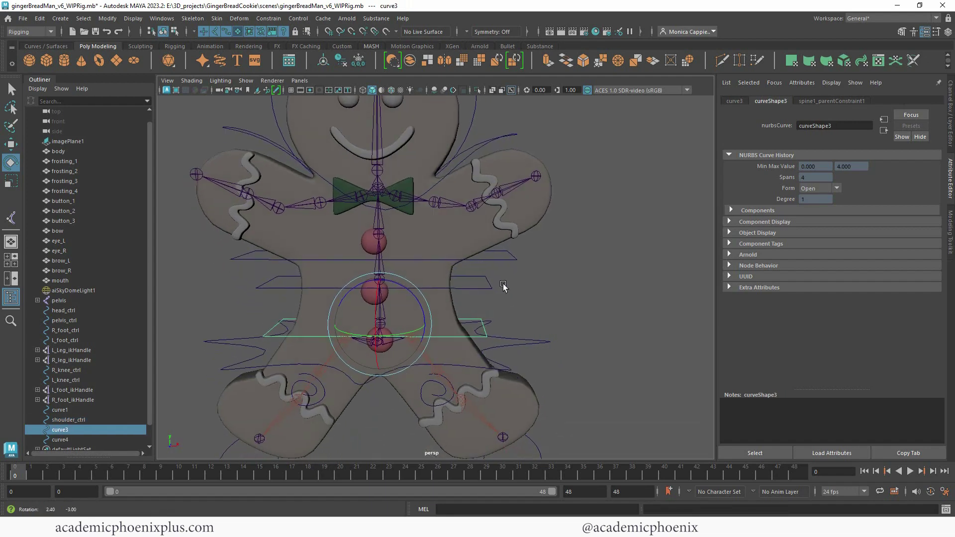
# Try moving pelvis_ctrl sideways to test how the rig follows, and undo each move.
pyautogui.click(519, 344)
pyautogui.press('w')
pyautogui.moveTo(419, 342)
pyautogui.mouseDown()
pyautogui.moveTo(460, 342)
pyautogui.moveTo(405, 343)
pyautogui.moveTo(422, 342)
pyautogui.mouseUp()
pyautogui.hotkey('ctrl', 'z')
pyautogui.keyDown('alt'); pyautogui.moveTo(509, 320); pyautogui.dragTo(422, 309, button='right'); pyautogui.keyUp('alt')
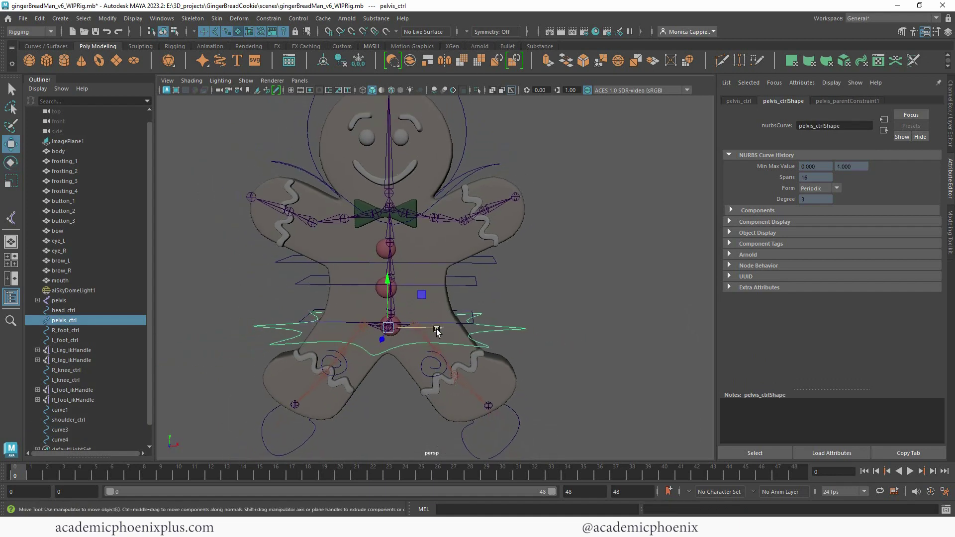
pyautogui.moveTo(437, 328)
pyautogui.mouseDown()
pyautogui.moveTo(390, 328)
pyautogui.moveTo(420, 329)
pyautogui.mouseUp()
pyautogui.hotkey('ctrl', 'z')
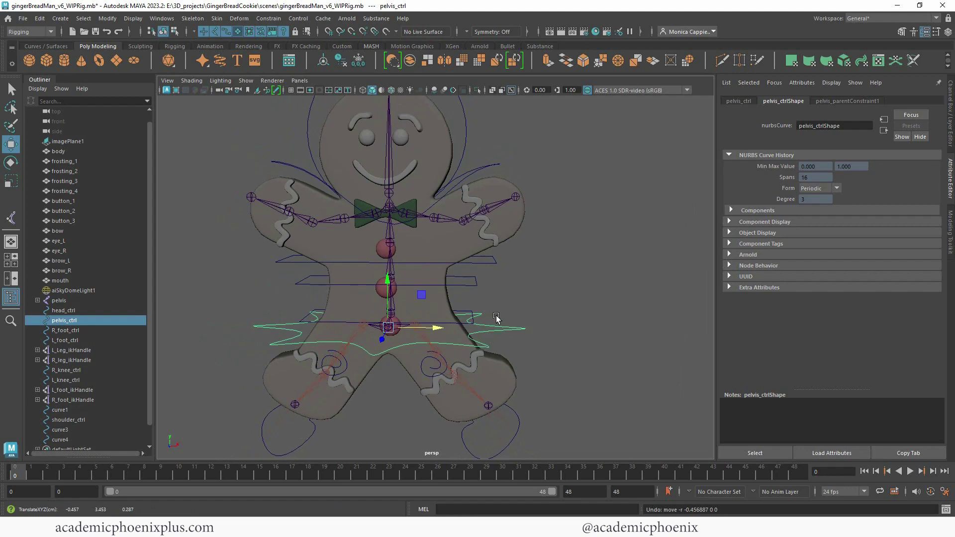
# Select curve3 at the hips and rename it spine1_ctrl.
pyautogui.click(474, 319)
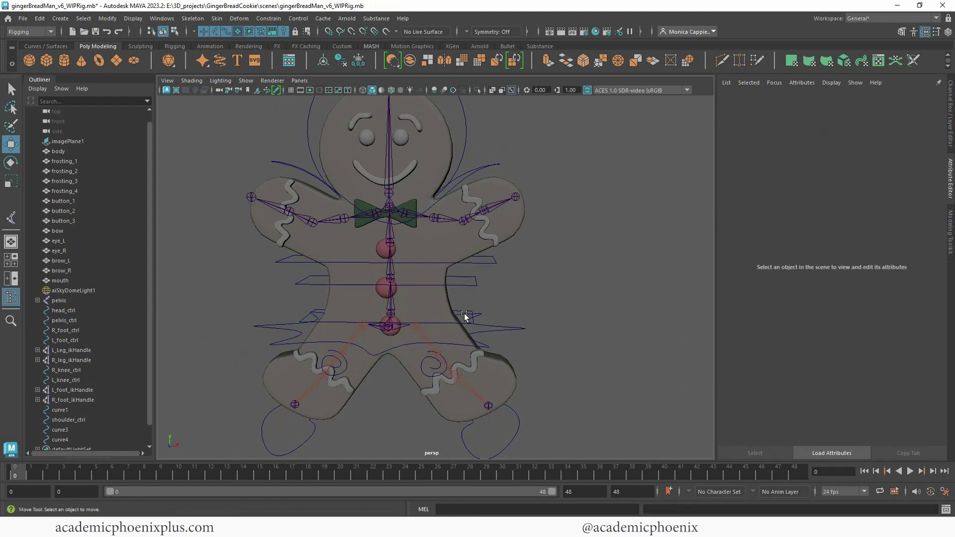
pyautogui.click(467, 315)
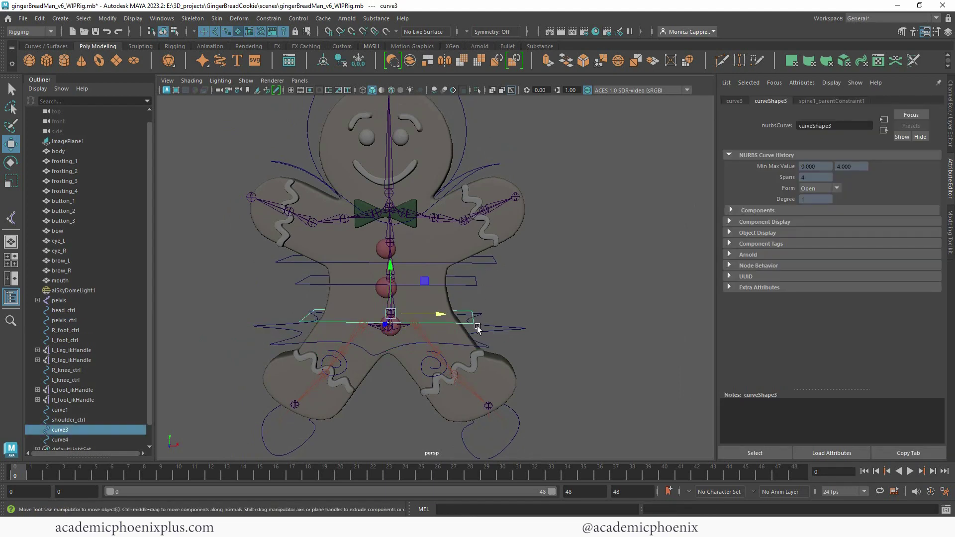
pyautogui.doubleClick(67, 429)
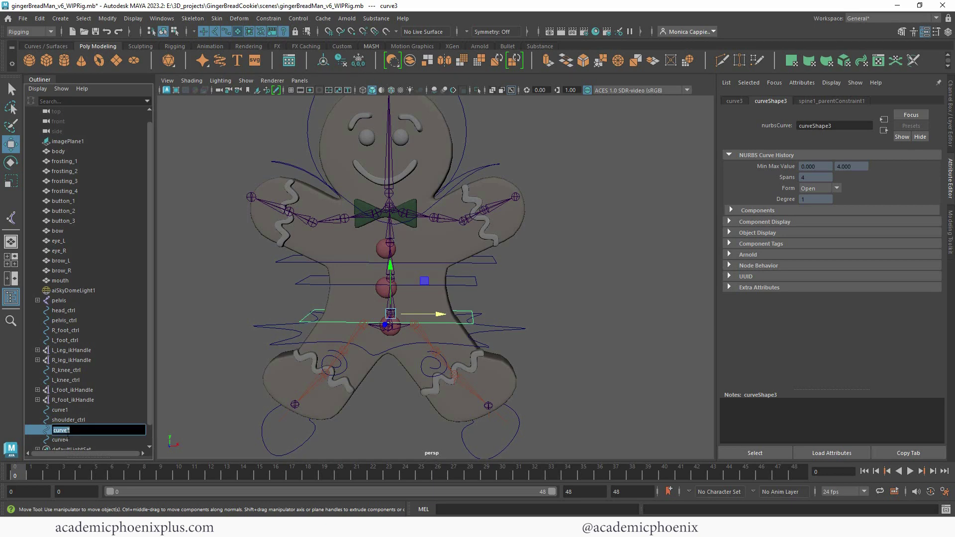
pyautogui.write('spine1')
pyautogui.press('Return')
pyautogui.write('_ct')
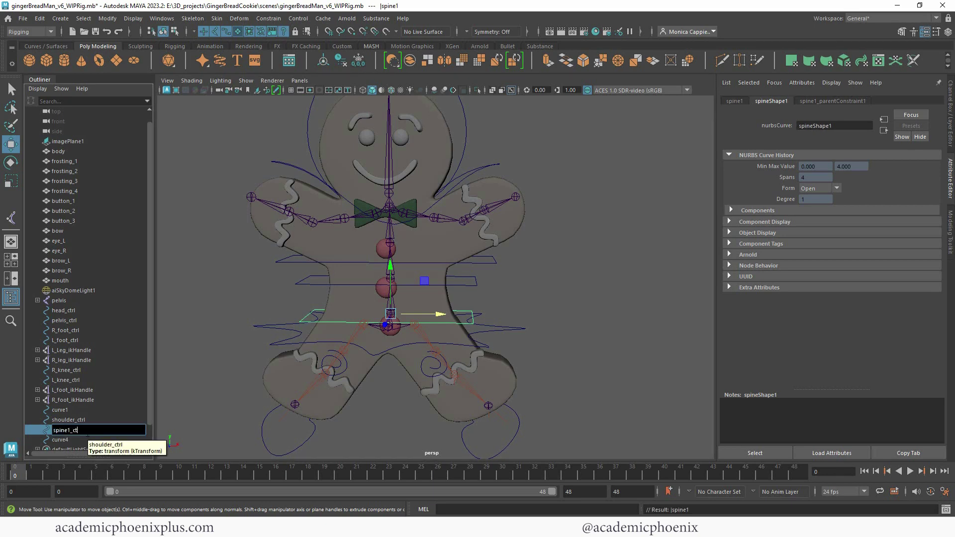
pyautogui.write('rl')
pyautogui.press('Return')
# Copy the name of spine1_ctrl and rename curve1 around the waist as spine2_ctrl.
pyautogui.doubleClick(78, 430)
pyautogui.hotkey('ctrl', 'c')
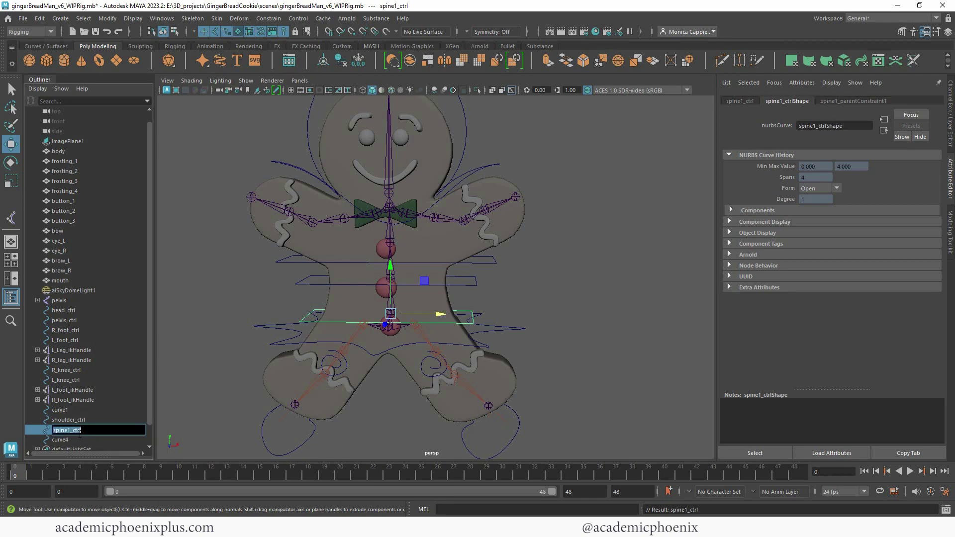
pyautogui.click(470, 283)
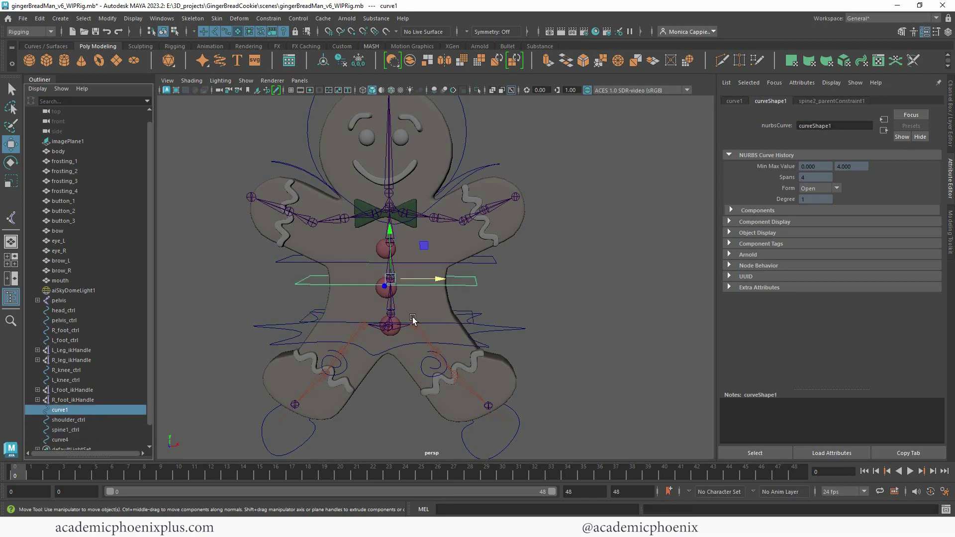
pyautogui.doubleClick(72, 410)
pyautogui.hotkey('ctrl', 'v')
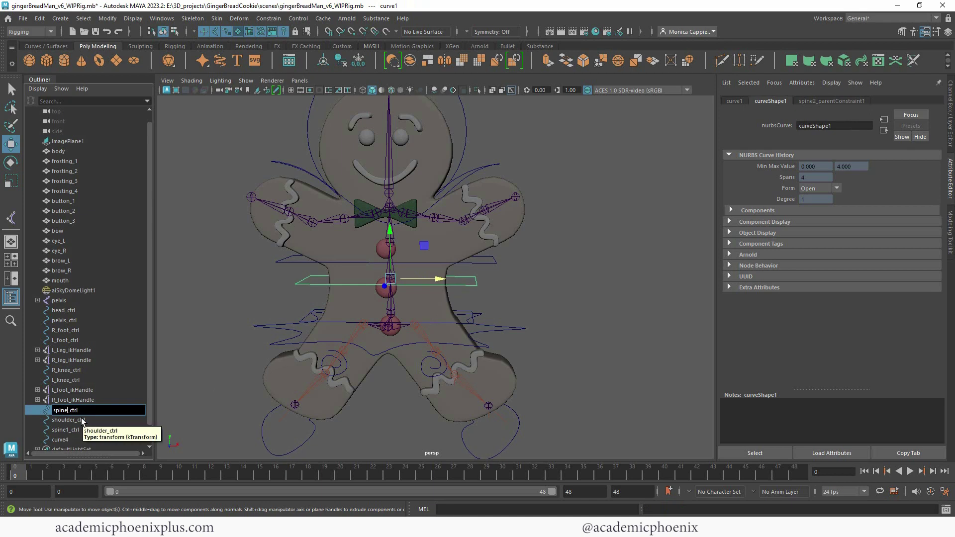
pyautogui.press('Left')
pyautogui.press('Left')
pyautogui.press('Left')
pyautogui.press('Left')
pyautogui.press('Left')
pyautogui.press('BackSpace')
pyautogui.write('2')
pyautogui.press('Return')
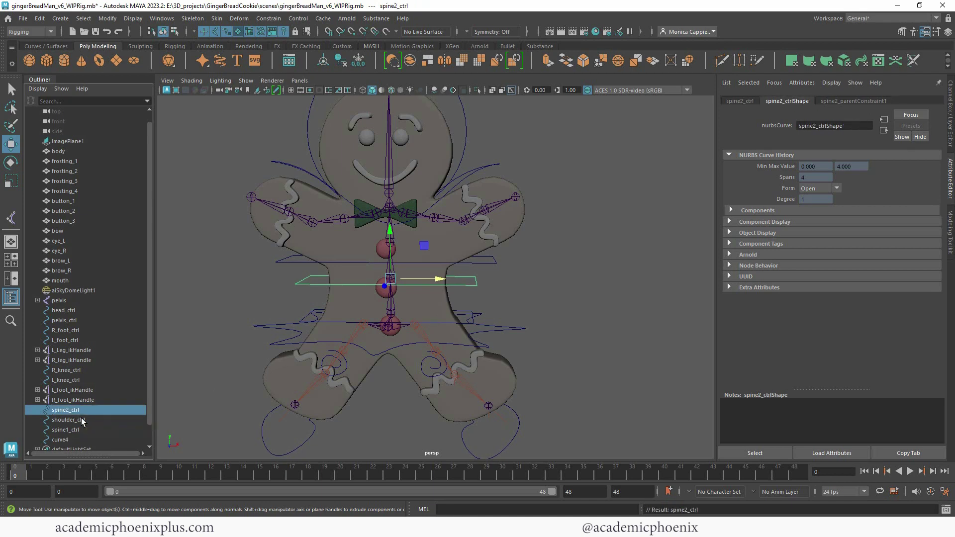
# Select curve4 at the chest and rename it spine3_ctrl.
pyautogui.click(489, 263)
pyautogui.click(492, 261)
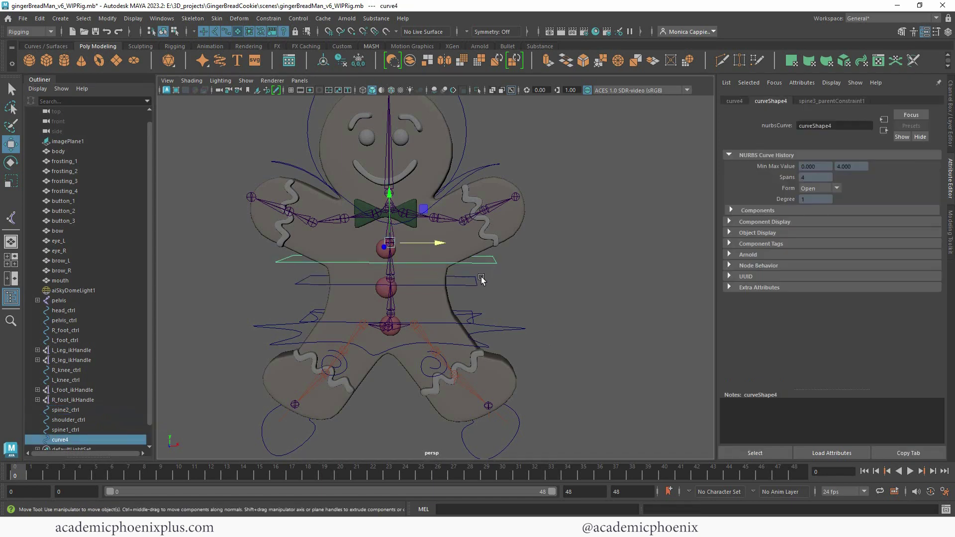
pyautogui.doubleClick(68, 442)
pyautogui.hotkey('ctrl', 'v')
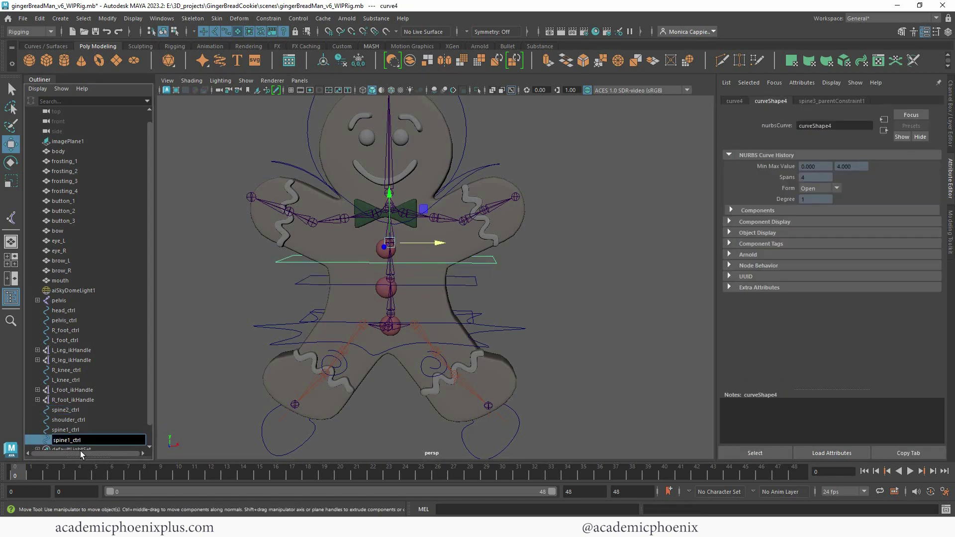
pyautogui.press('Delete')
pyautogui.write('3')
pyautogui.press('Return')
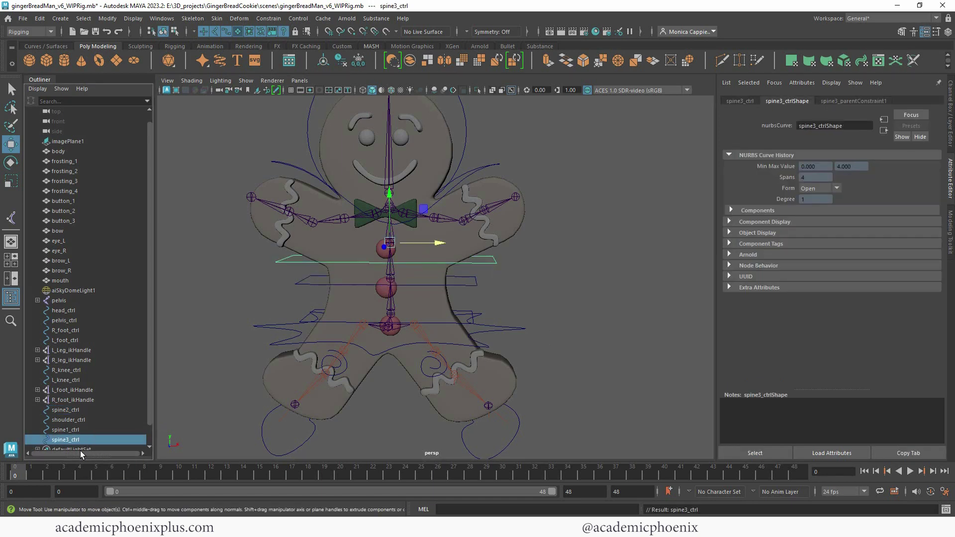
# Parent spine1_ctrl under pelvis_ctrl and expand pelvis_ctrl to check the hierarchy.
pyautogui.click(516, 327)
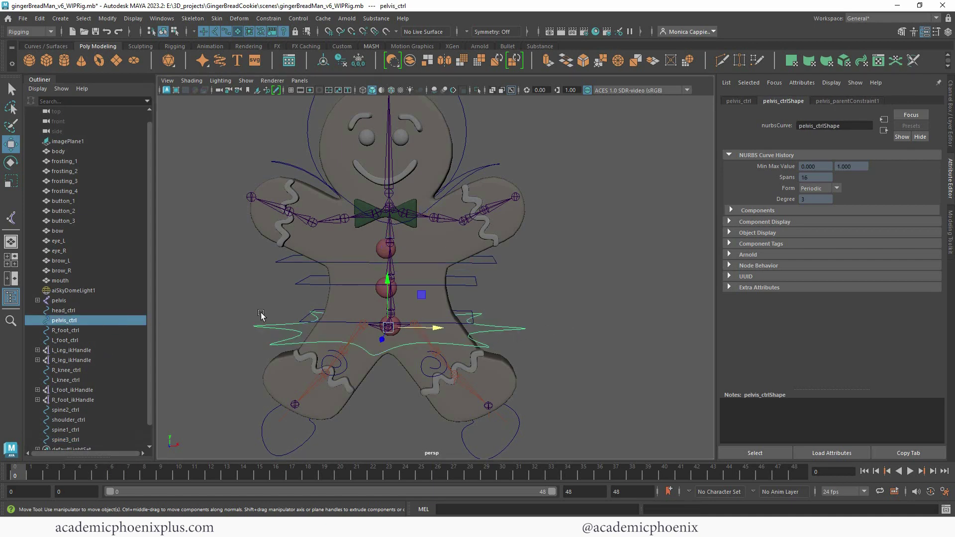
pyautogui.click(491, 312)
pyautogui.click(467, 312)
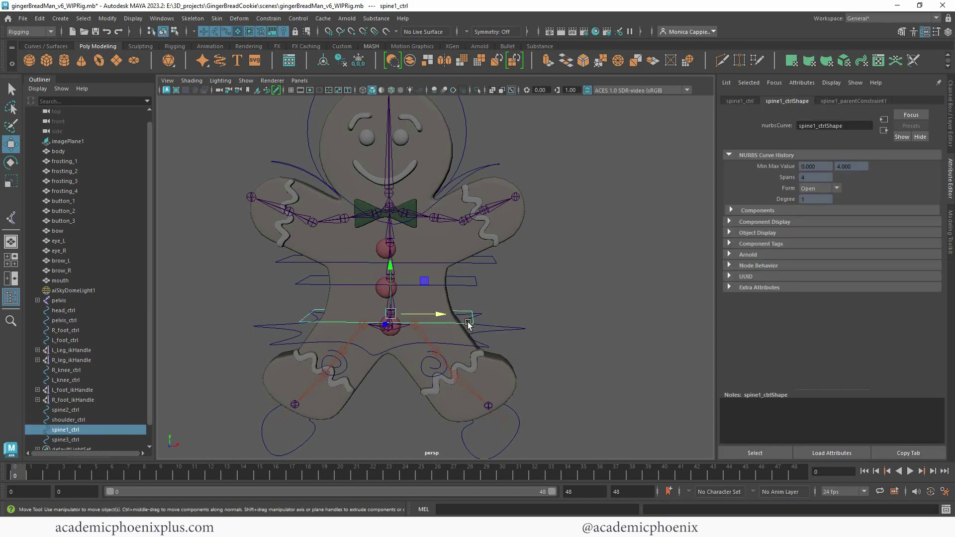
pyautogui.keyDown('shift'); pyautogui.click(529, 329); pyautogui.keyUp('shift')
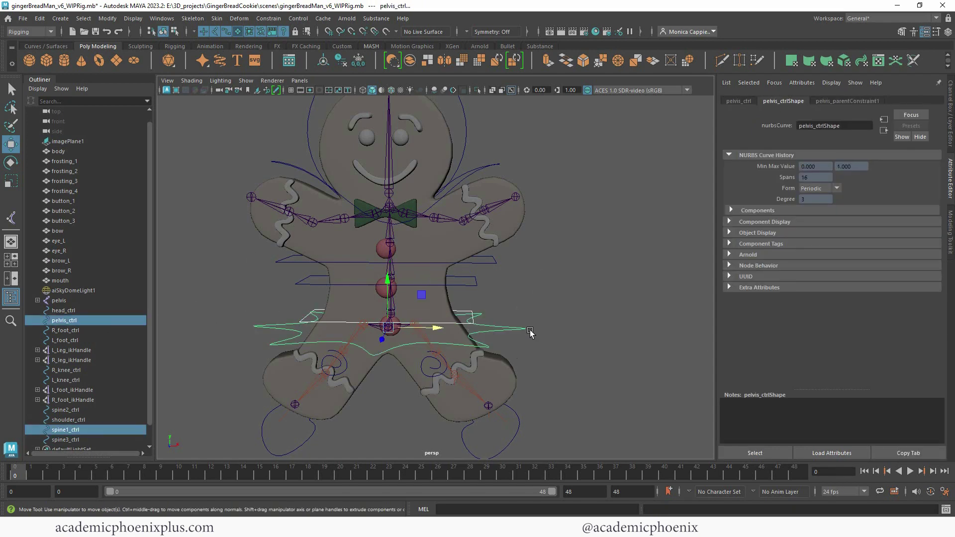
pyautogui.press('p')
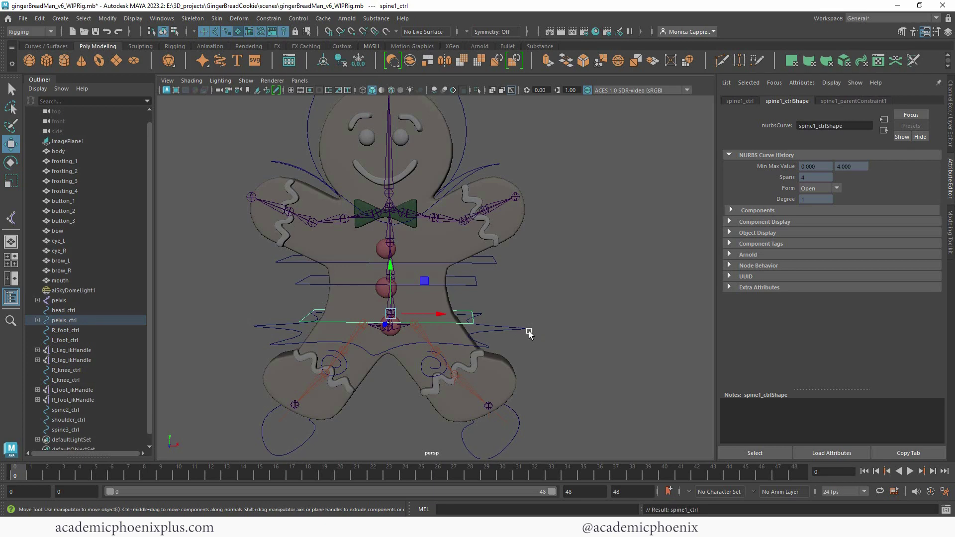
pyautogui.click(60, 321)
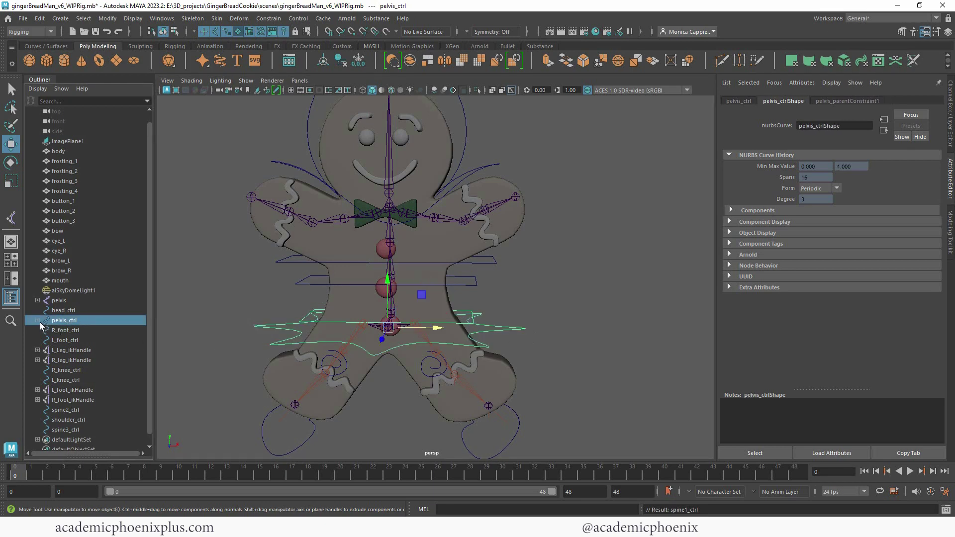
pyautogui.click(38, 321)
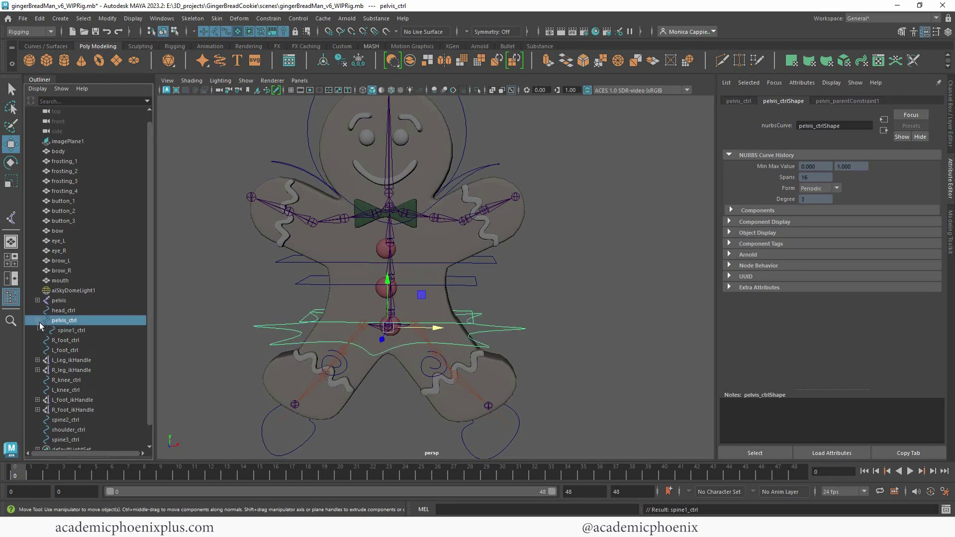
pyautogui.click(67, 331)
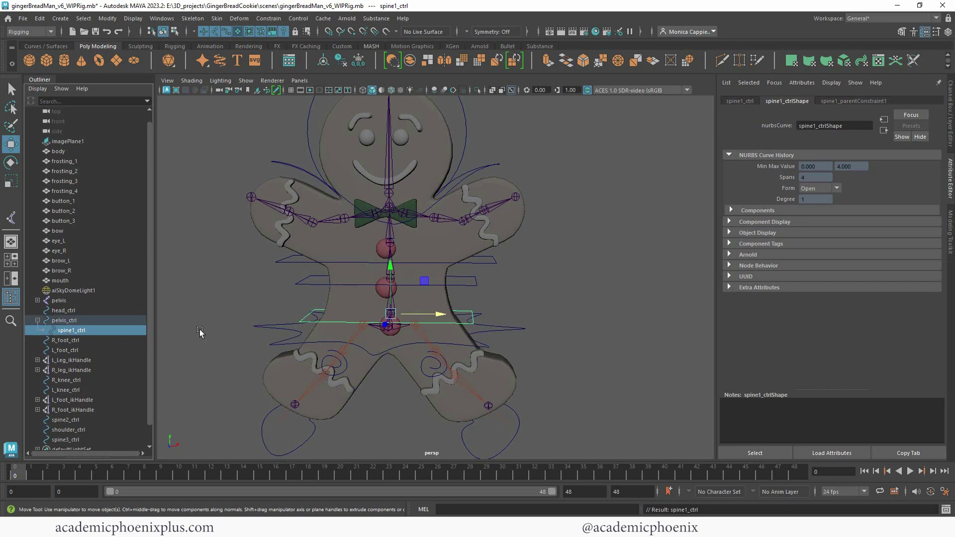
# Parent spine2_ctrl under spine1_ctrl and expand spine1_ctrl in the hierarchy.
pyautogui.click(466, 285)
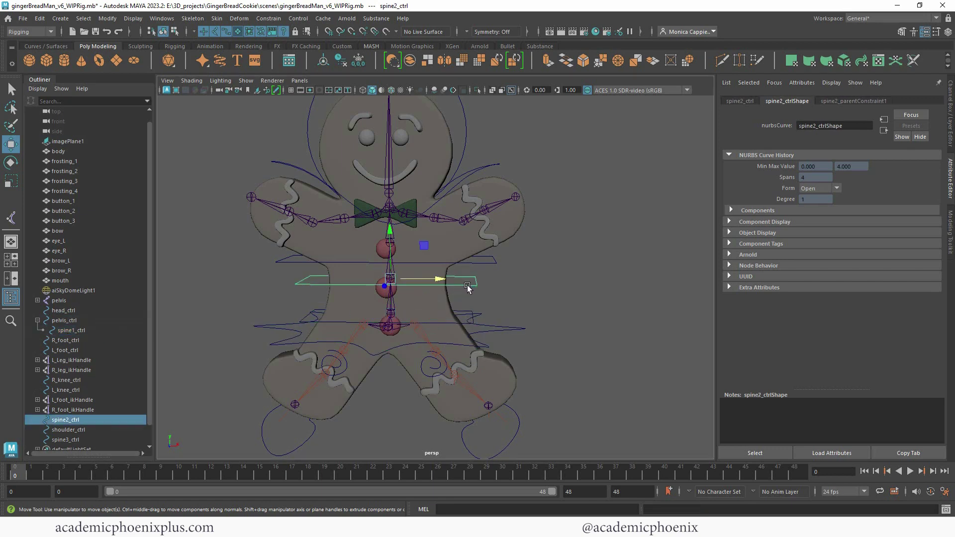
pyautogui.keyDown('shift'); pyautogui.click(460, 312); pyautogui.keyUp('shift')
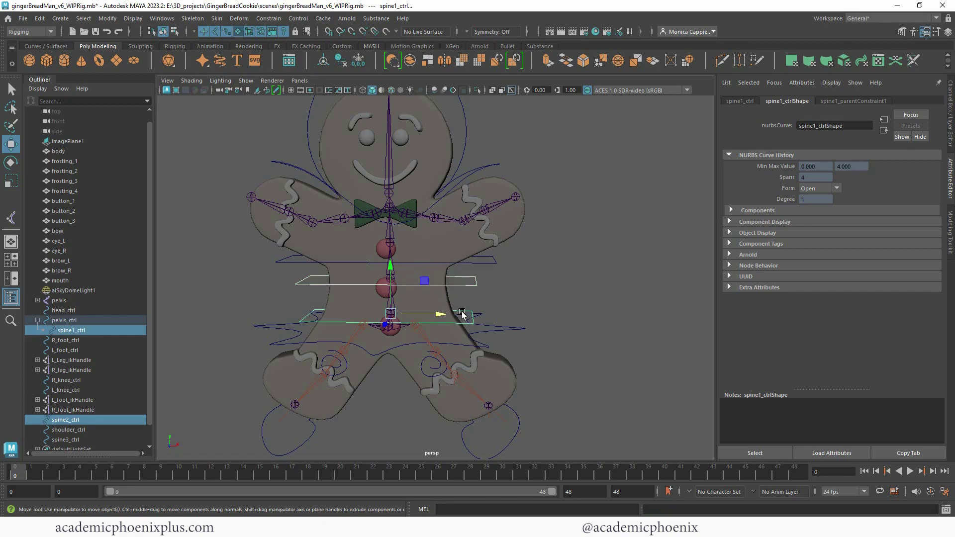
pyautogui.press('p')
pyautogui.click(43, 331)
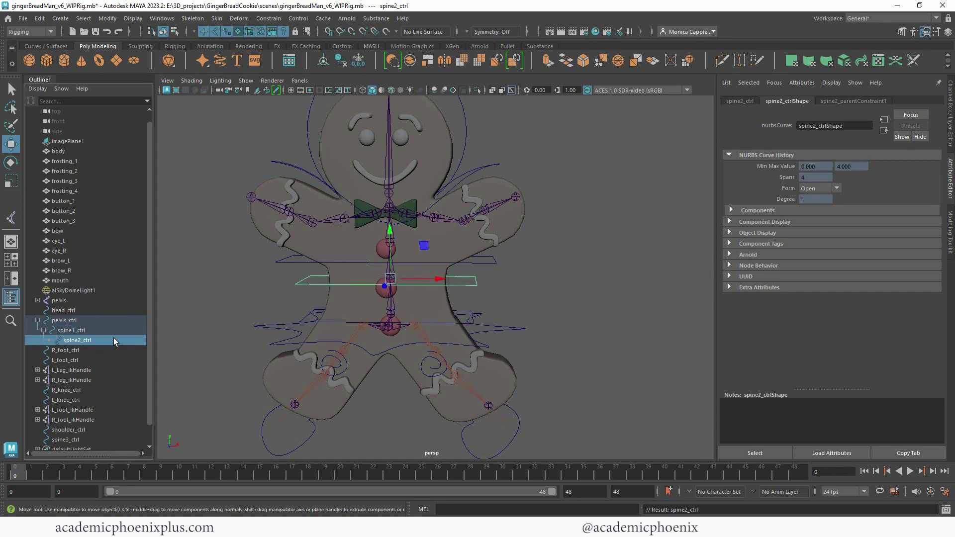
# Parent spine3_ctrl under spine2_ctrl and check the chain by selecting each control from pelvis_ctrl down to spine3_ctrl.
pyautogui.scroll(-1, 148, 342)
pyautogui.click(76, 421)
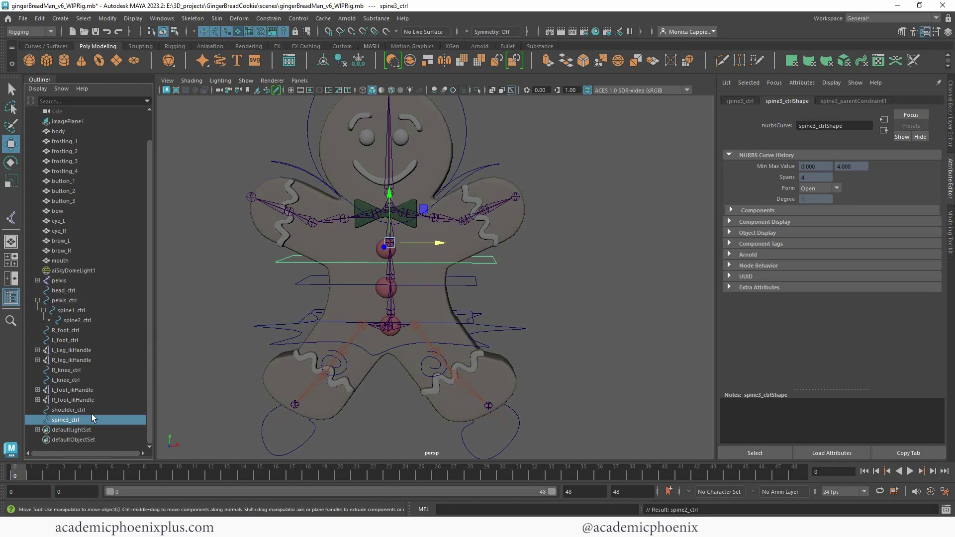
pyautogui.moveTo(72, 422); pyautogui.dragTo(94, 320)
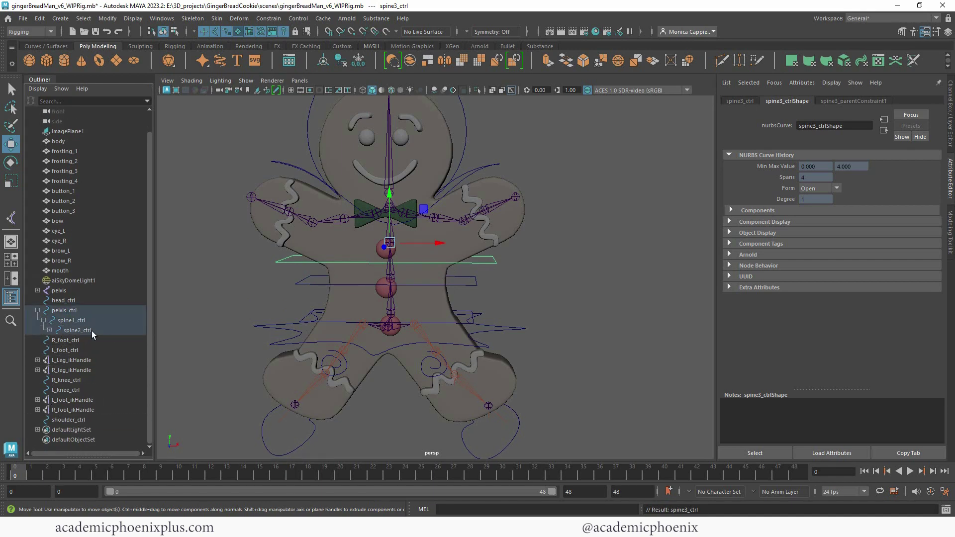
pyautogui.click(49, 330)
pyautogui.click(65, 311)
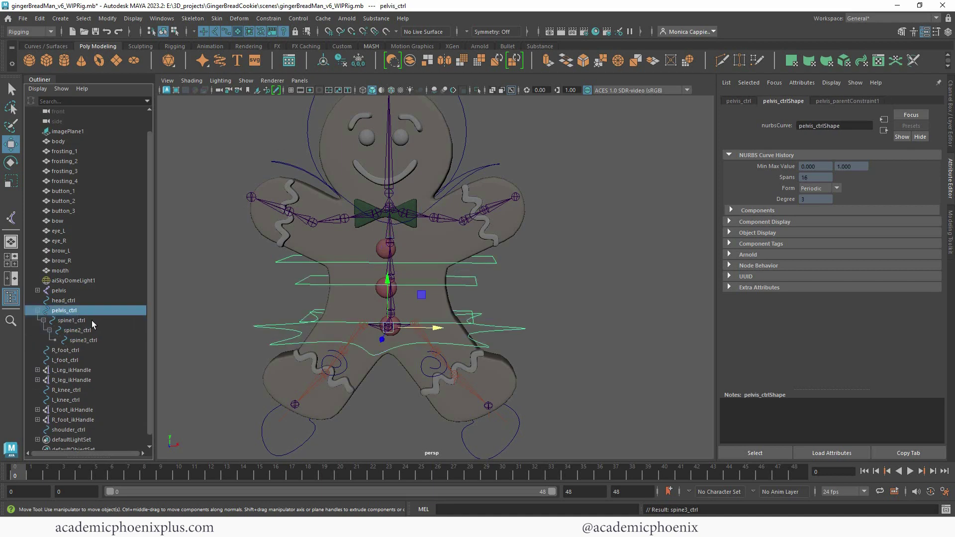
pyautogui.click(90, 320)
pyautogui.click(99, 331)
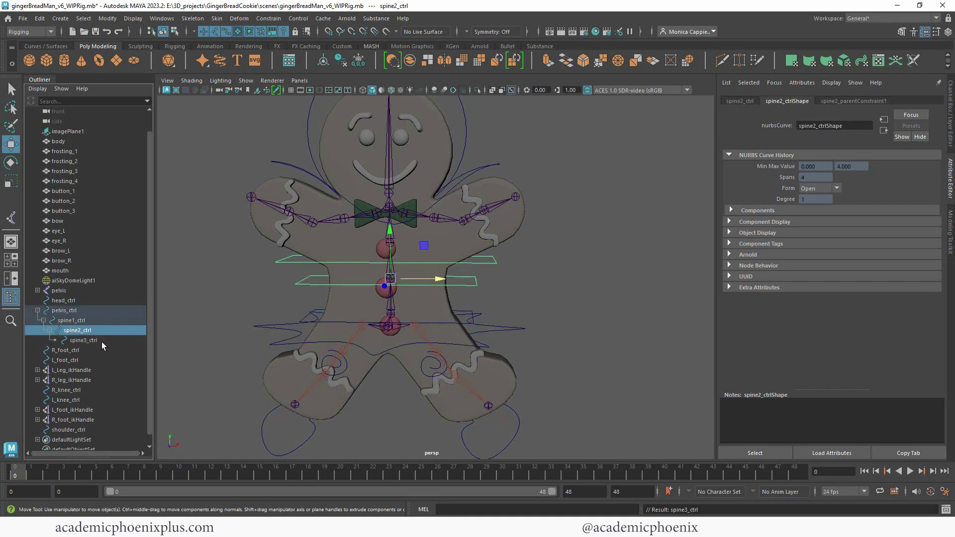
pyautogui.click(101, 341)
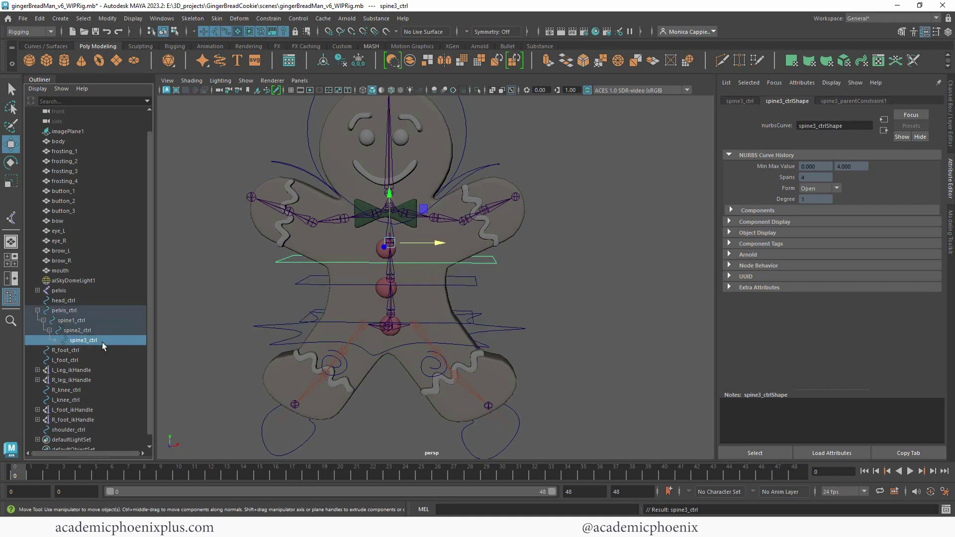
# Parent shoulder_ctrl under spine3_ctrl and expand spine3_ctrl in the hierarchy.
pyautogui.click(82, 429)
pyautogui.moveTo(82, 428); pyautogui.dragTo(67, 341)
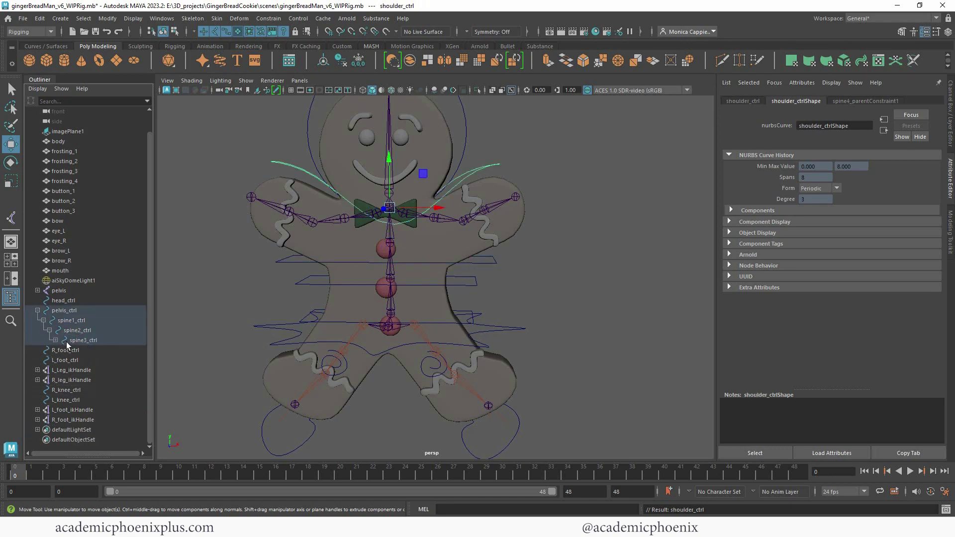
pyautogui.click(55, 340)
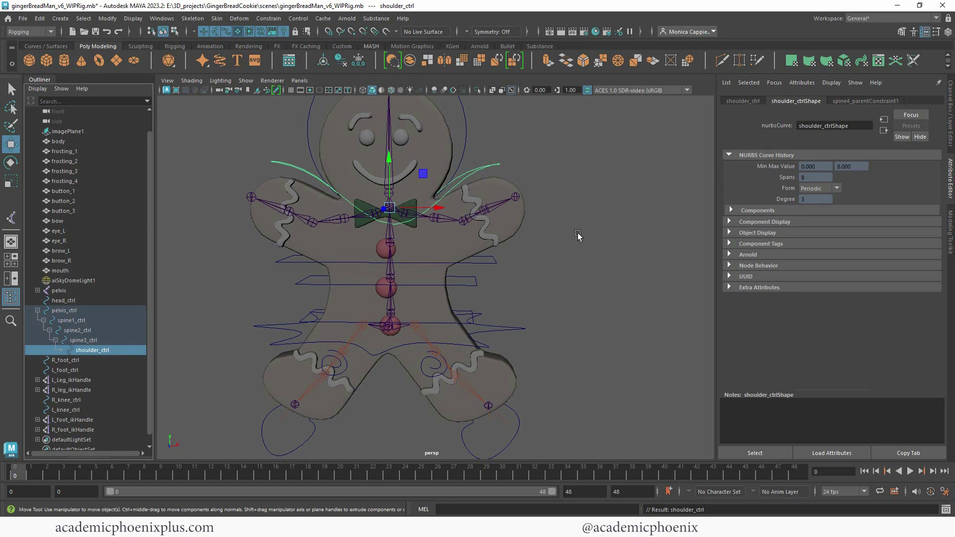
# Try rotating spine3_ctrl, spine2_ctrl and spine1_ctrl to test how the parented upper body controls follow.
pyautogui.press('Up')
pyautogui.keyDown('alt'); pyautogui.moveTo(580, 247); pyautogui.dragTo(423, 268); pyautogui.keyUp('alt')
pyautogui.press('e')
pyautogui.moveTo(356, 226); pyautogui.dragTo(337, 290)
pyautogui.click(450, 282)
pyautogui.click(456, 282)
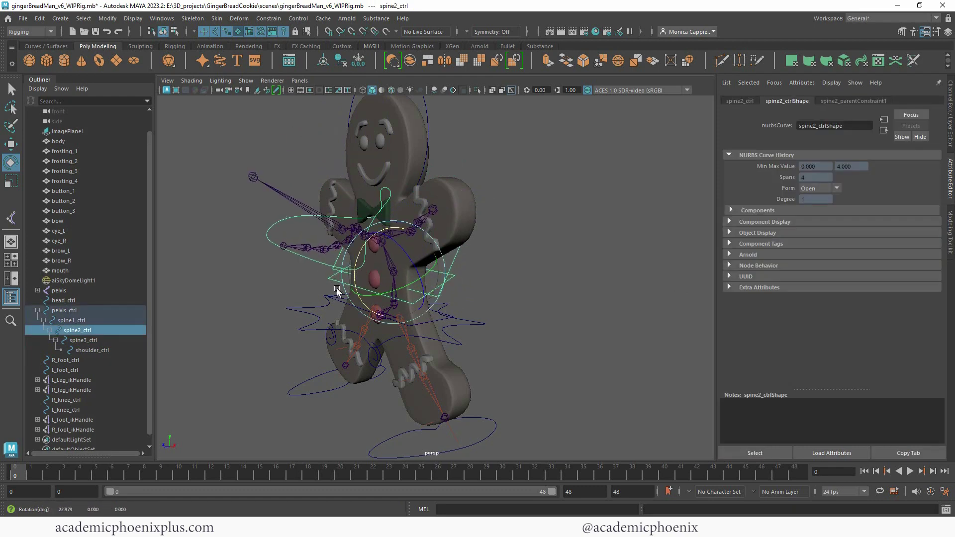
pyautogui.click(446, 307)
pyautogui.click(463, 318)
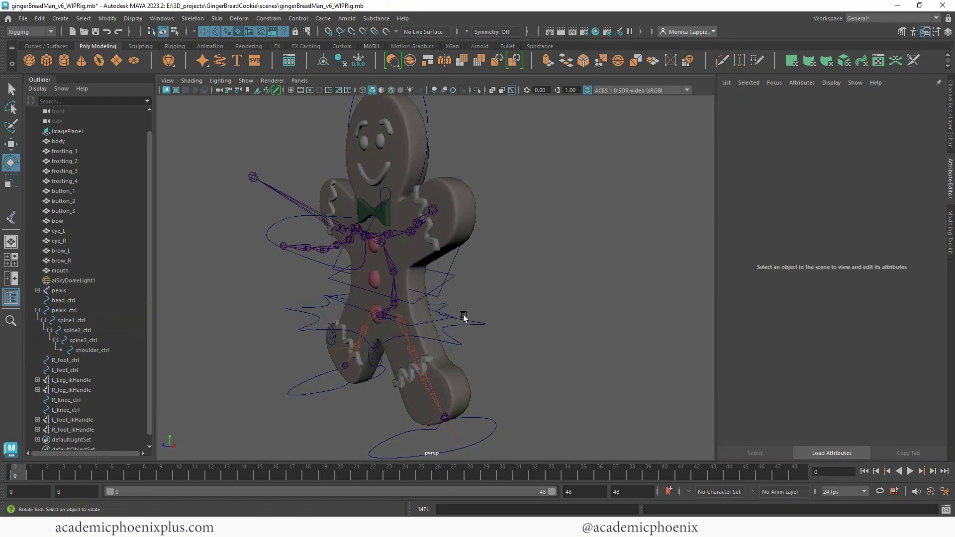
pyautogui.click(439, 319)
pyautogui.moveTo(357, 291); pyautogui.dragTo(318, 330)
pyautogui.click(461, 323)
# Undo all the test rotations of the spine controls.
pyautogui.hotkey('ctrl', 'z')
pyautogui.hotkey('ctrl', 'z')
pyautogui.hotkey('ctrl', 'z')
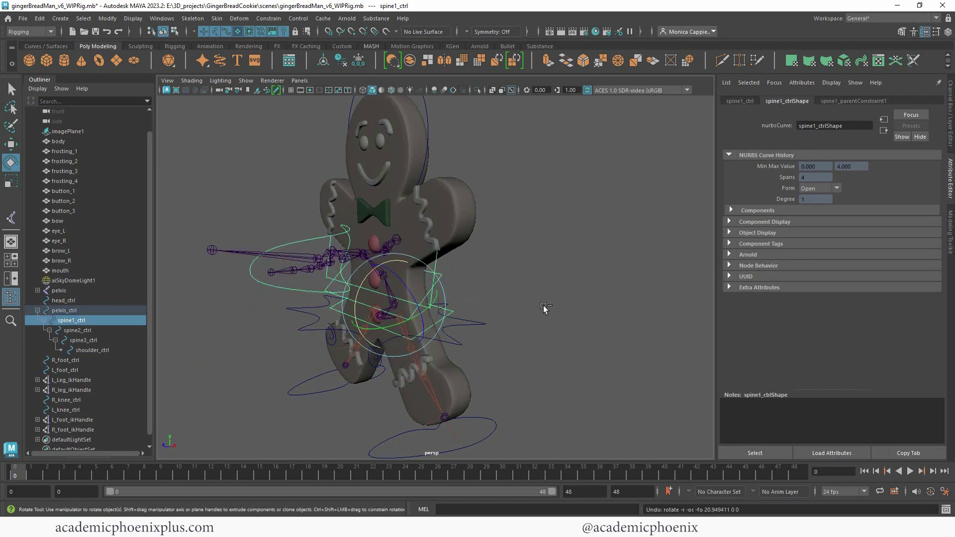
pyautogui.hotkey('ctrl', 'z')
pyautogui.hotkey('ctrl', 'z')
pyautogui.hotkey('ctrl', 'z')
pyautogui.hotkey('ctrl', 'z')
pyautogui.hotkey('ctrl', 'z')
pyautogui.hotkey('ctrl', 'z')
pyautogui.hotkey('ctrl', 'z')
pyautogui.hotkey('ctrl', 'z')
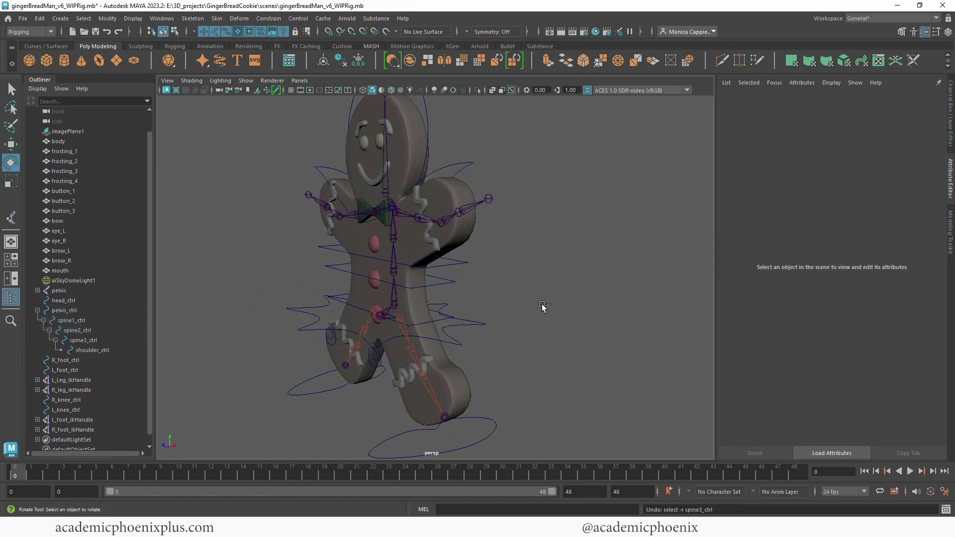
# Parent constrain the neck joint to head_ctrl.
pyautogui.keyDown('alt'); pyautogui.moveTo(442, 260); pyautogui.dragTo(424, 298, button='middle'); pyautogui.keyUp('alt')
pyautogui.keyDown('alt'); pyautogui.moveTo(424, 298); pyautogui.dragTo(466, 291); pyautogui.keyUp('alt')
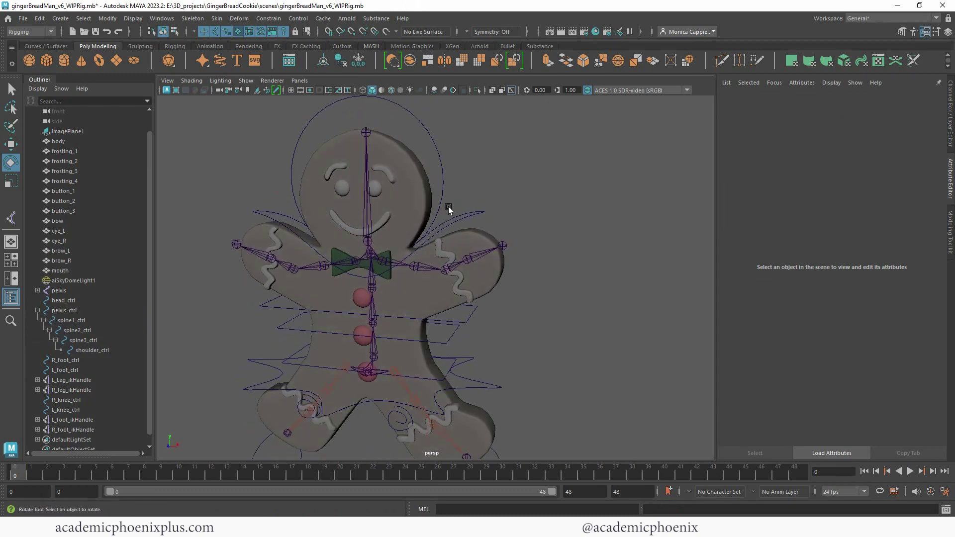
pyautogui.keyDown('alt'); pyautogui.moveTo(460, 214); pyautogui.dragTo(584, 227, button='right'); pyautogui.keyUp('alt')
pyautogui.keyDown('alt'); pyautogui.moveTo(583, 228); pyautogui.dragTo(584, 285, button='middle'); pyautogui.keyUp('alt')
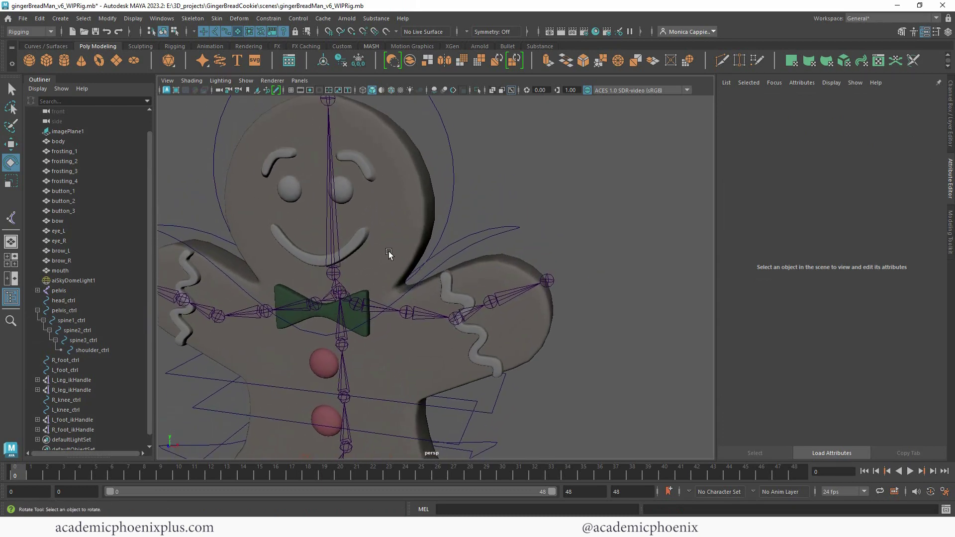
pyautogui.click(443, 219)
pyautogui.press('q')
pyautogui.click(339, 273)
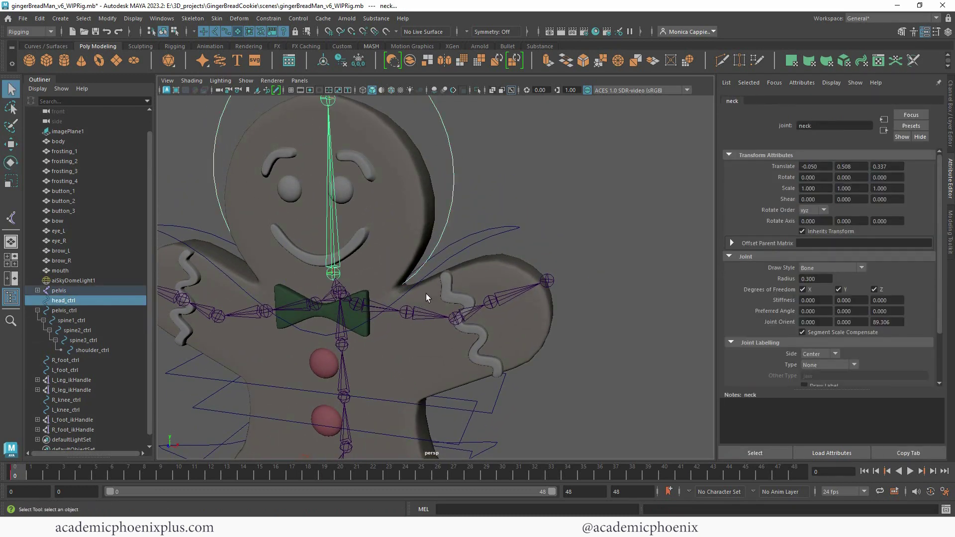
pyautogui.click(298, 19)
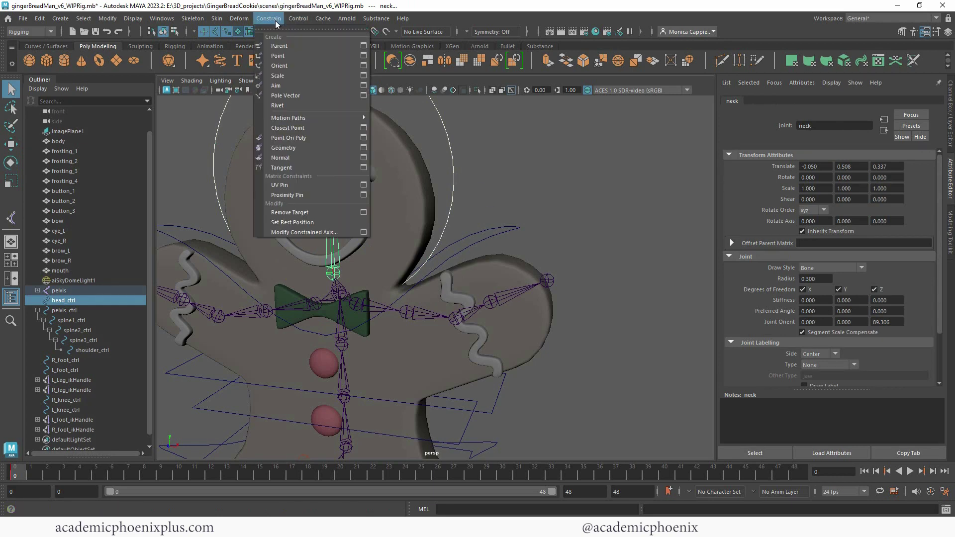
pyautogui.click(281, 47)
# Try moving head_ctrl to test how the neck and head joints follow, and undo the move.
pyautogui.click(454, 193)
pyautogui.press('w')
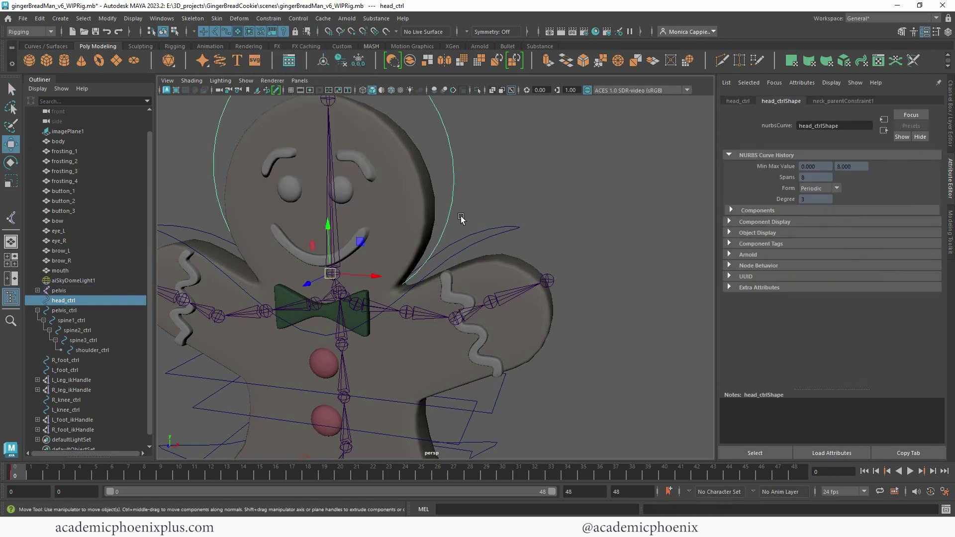
pyautogui.moveTo(330, 275); pyautogui.dragTo(351, 269)
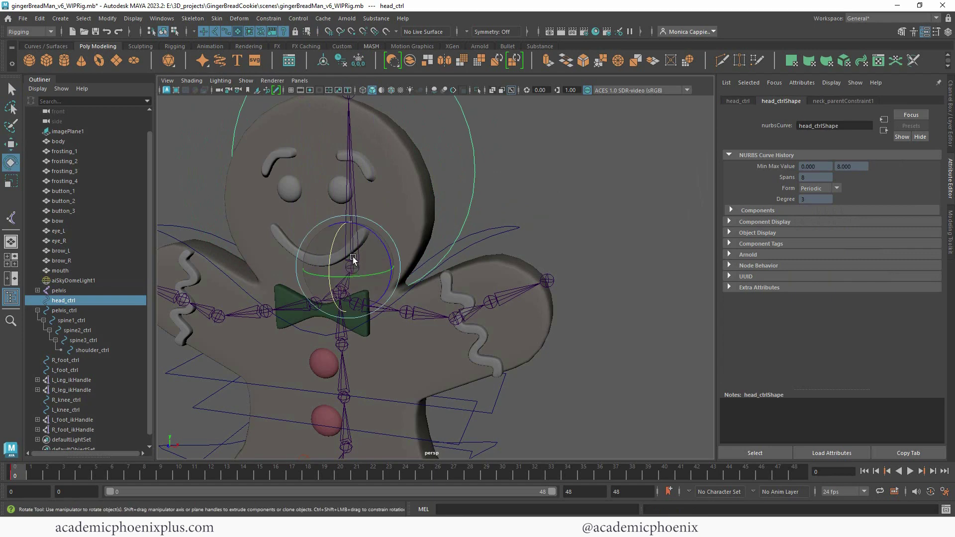
pyautogui.press('e')
pyautogui.hotkey('ctrl', 'z')
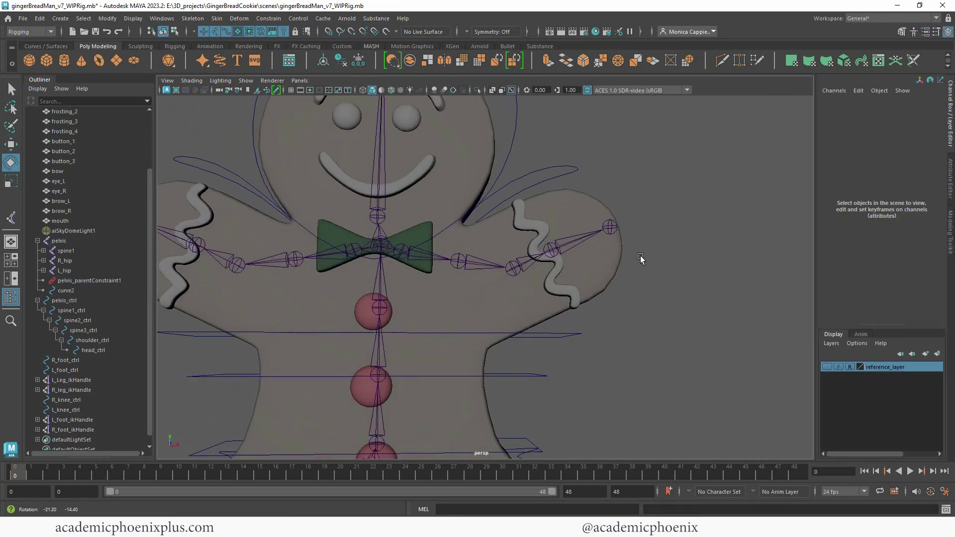
pyautogui.scroll(-2, 636, 263)
pyautogui.scroll(3, 633, 264)
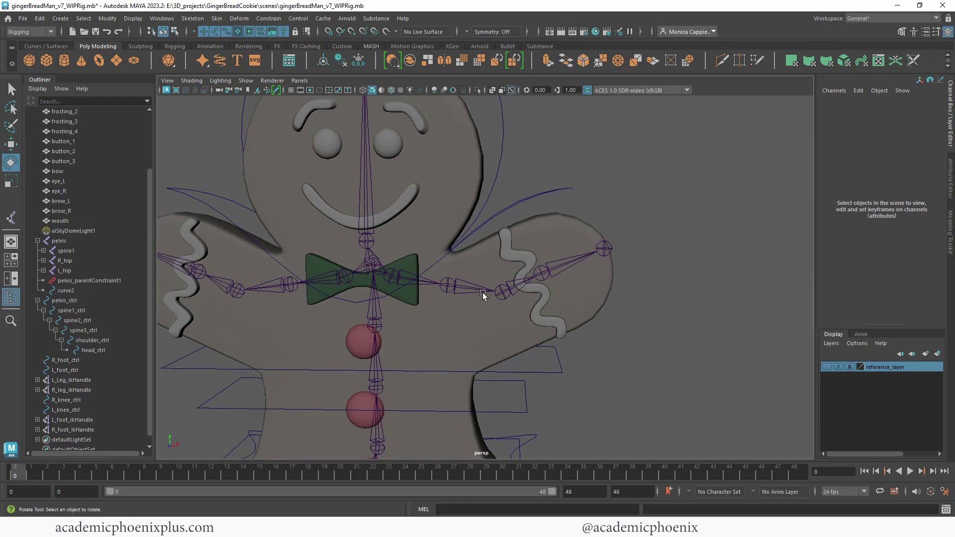
pyautogui.click(403, 284)
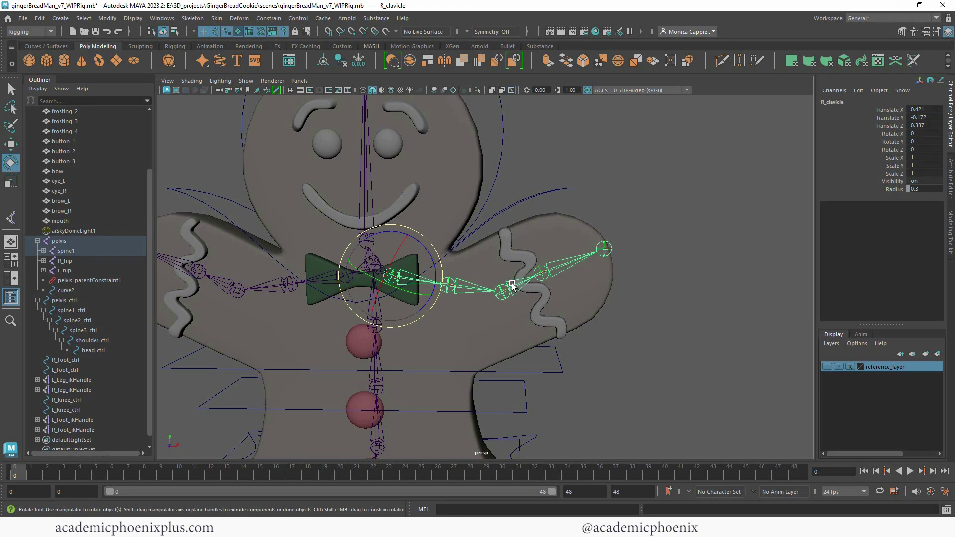
pyautogui.click(628, 211)
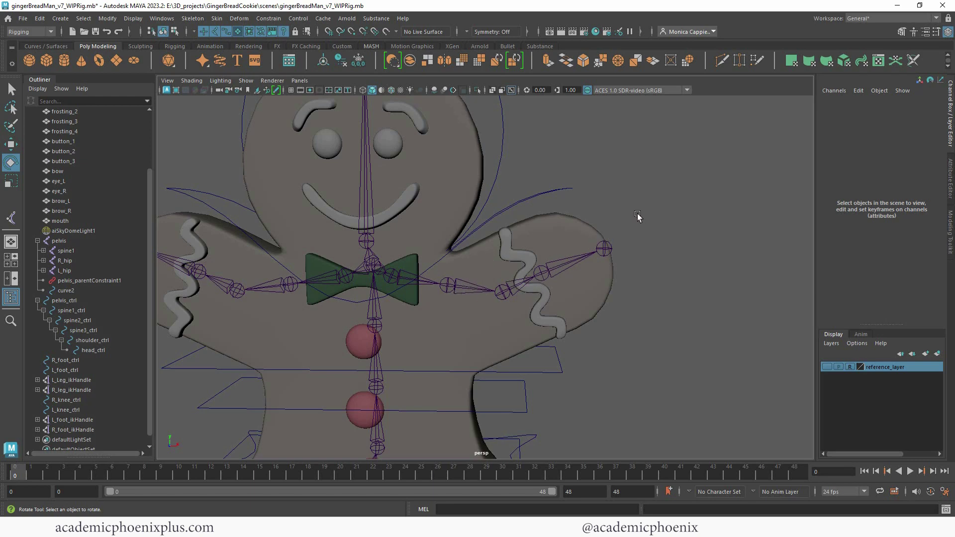
# Bend the R_elbow joint about -49 degrees in Y and set the preferred angle from the R_shoulder joint.
pyautogui.keyDown('alt'); pyautogui.moveTo(635, 213); pyautogui.dragTo(583, 222); pyautogui.keyUp('alt')
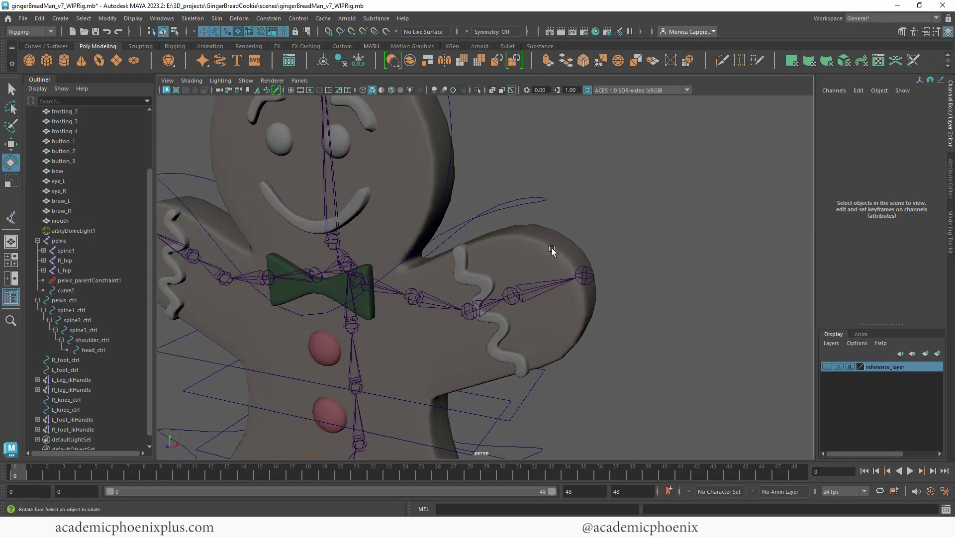
pyautogui.click(508, 311)
pyautogui.keyDown('alt'); pyautogui.moveTo(512, 314); pyautogui.dragTo(585, 219); pyautogui.keyUp('alt')
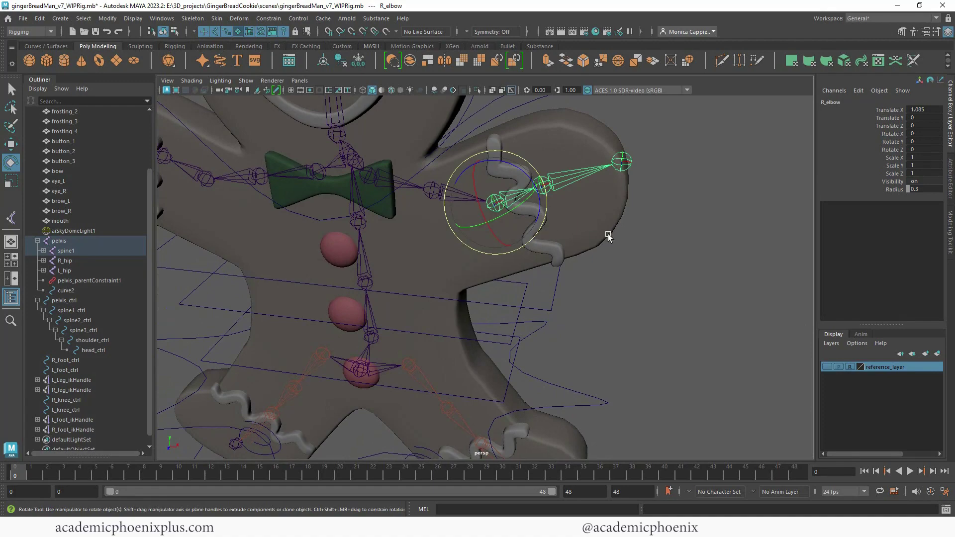
pyautogui.moveTo(504, 211); pyautogui.dragTo(557, 214)
pyautogui.click(433, 200)
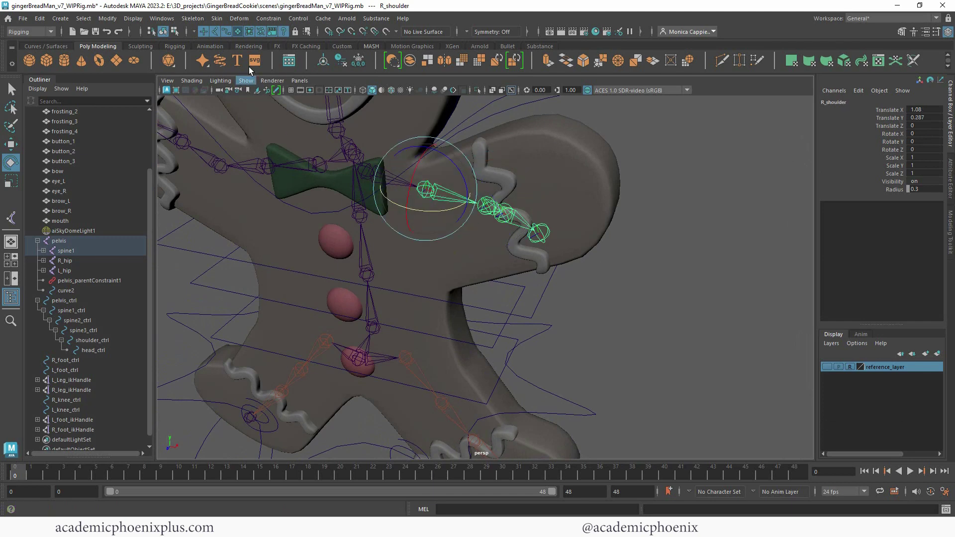
pyautogui.click(186, 20)
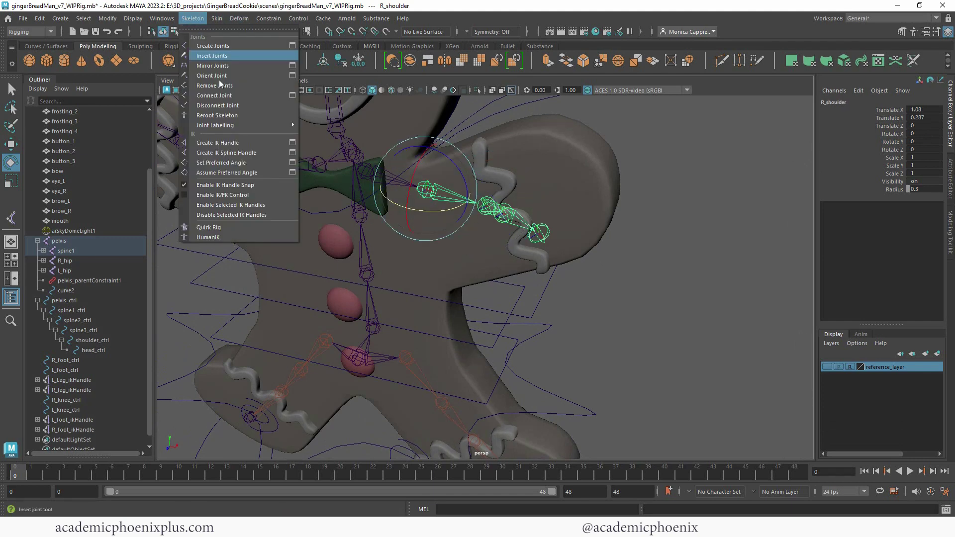
pyautogui.click(243, 167)
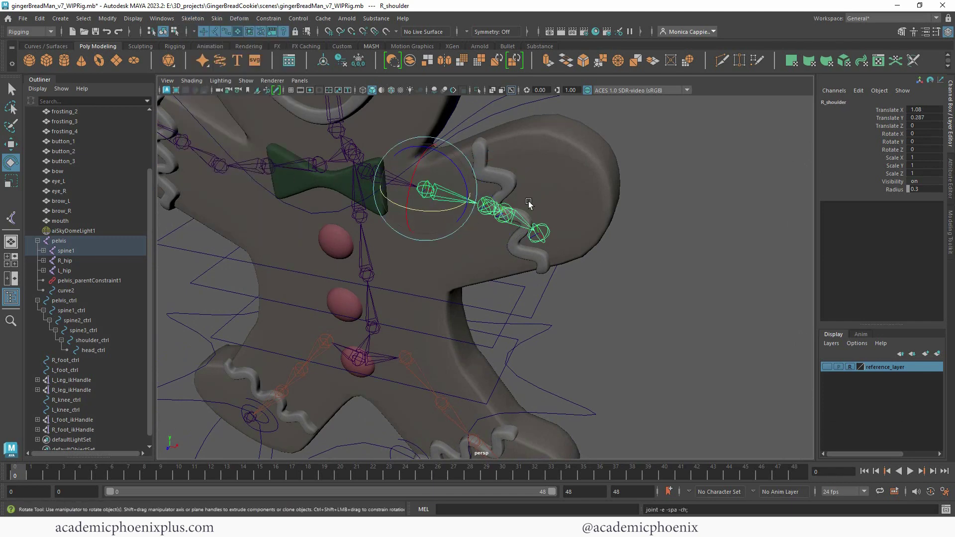
# Reset the R_elbow joint's Y rotation to 0.
pyautogui.keyDown('alt'); pyautogui.moveTo(529, 212); pyautogui.dragTo(616, 207); pyautogui.keyUp('alt')
pyautogui.click(615, 207)
pyautogui.click(453, 243)
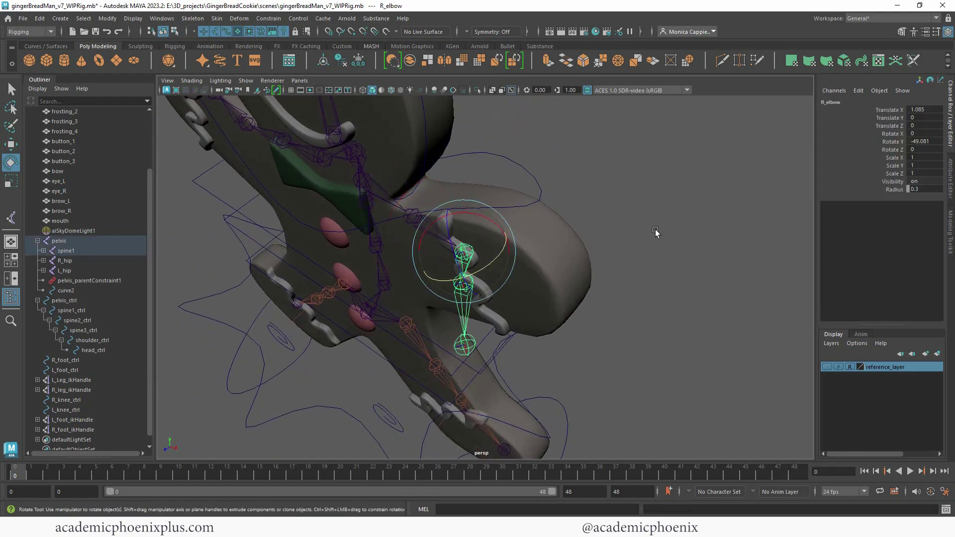
pyautogui.click(921, 142)
pyautogui.write('0')
pyautogui.press('Return')
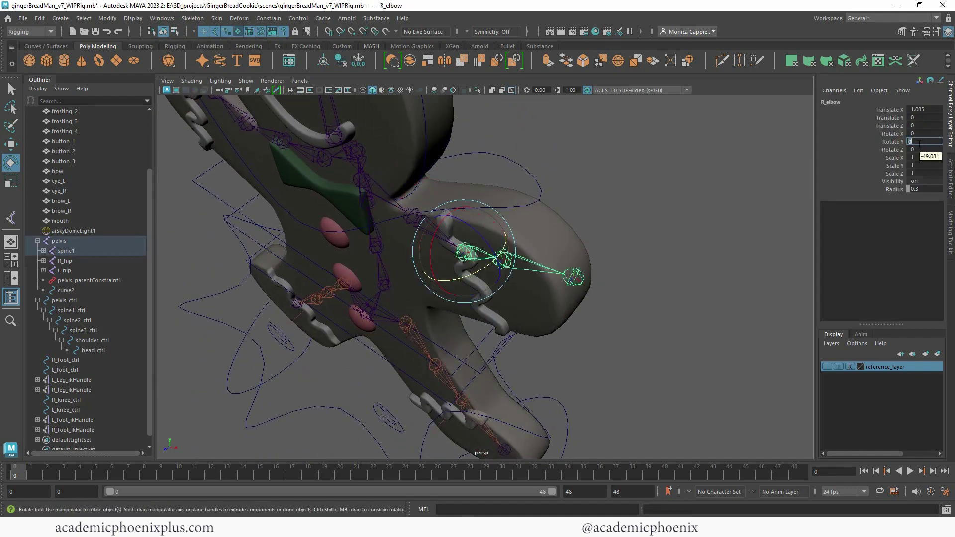
# Bend the L_elbow joint about -29 degrees in Y and set the preferred angle from the L_shoulder joint.
pyautogui.keyDown('alt'); pyautogui.moveTo(396, 133); pyautogui.dragTo(378, 330); pyautogui.keyUp('alt')
pyautogui.click(349, 308)
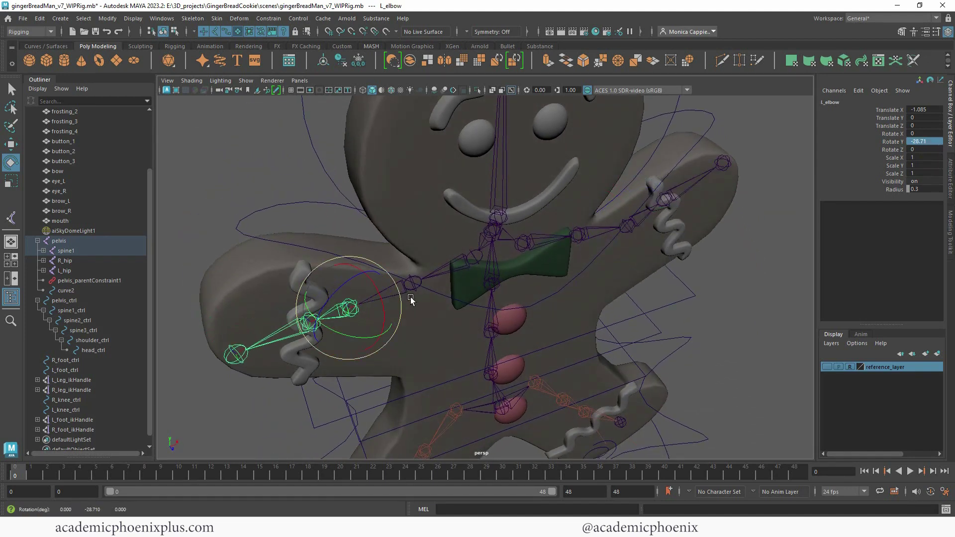
pyautogui.click(413, 283)
pyautogui.click(269, 18)
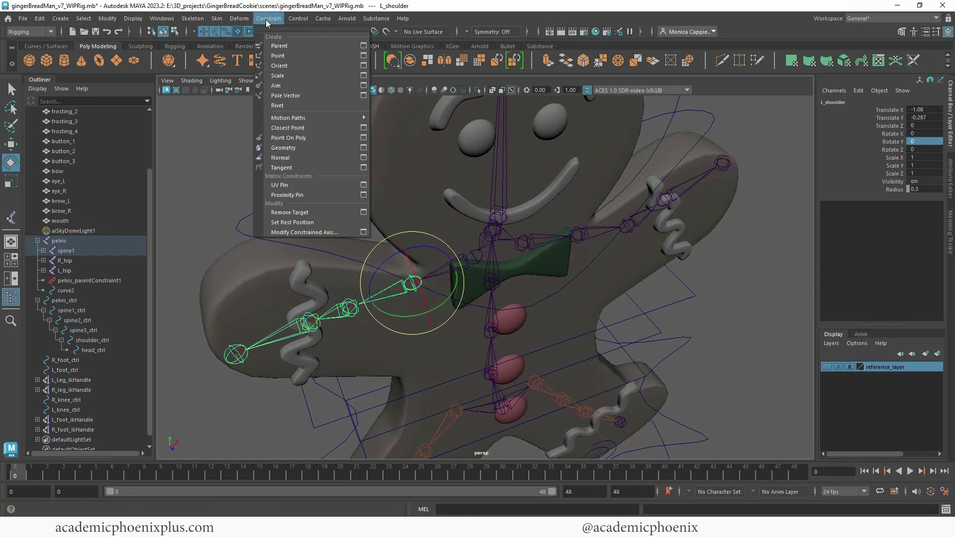
pyautogui.click(193, 19)
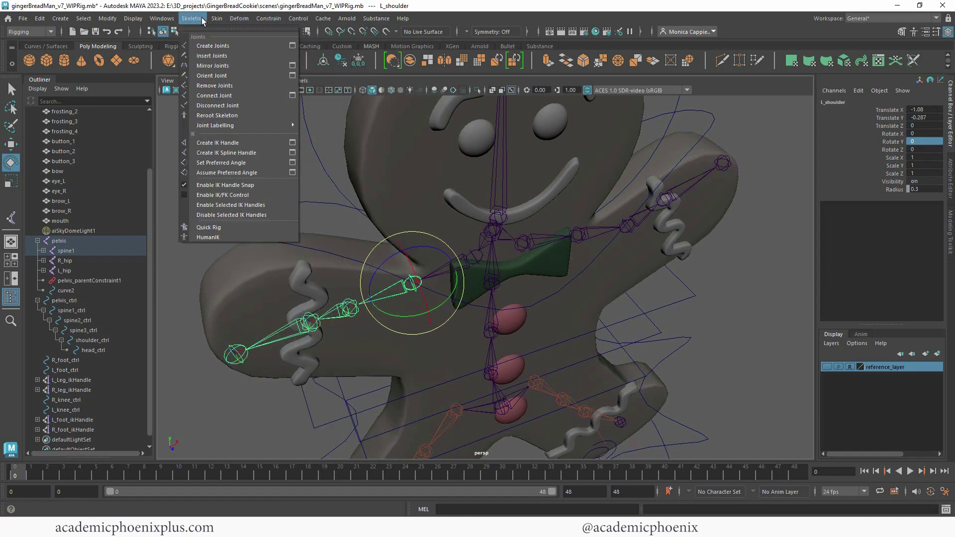
pyautogui.click(242, 163)
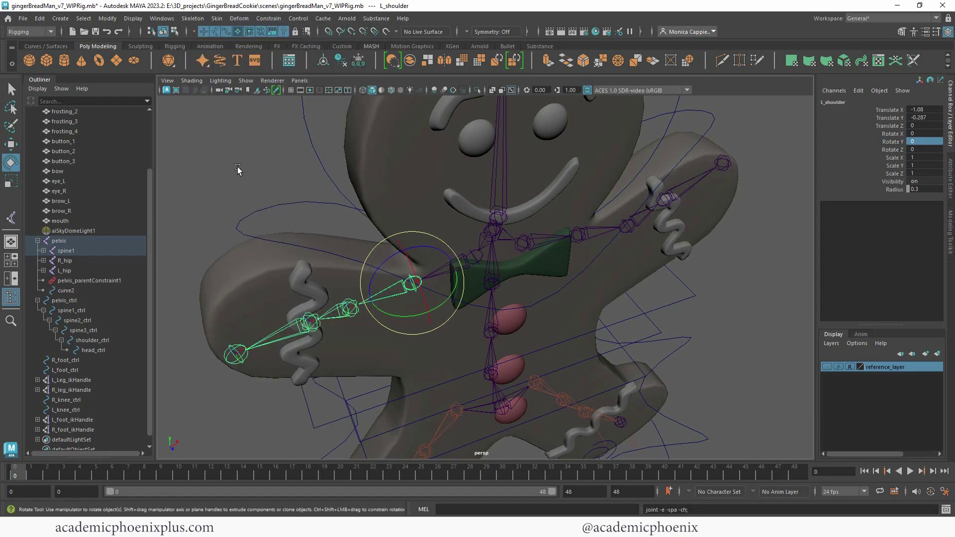
# Reset the L_elbow joint's Y rotation to 0.
pyautogui.click(348, 309)
pyautogui.doubleClick(920, 141)
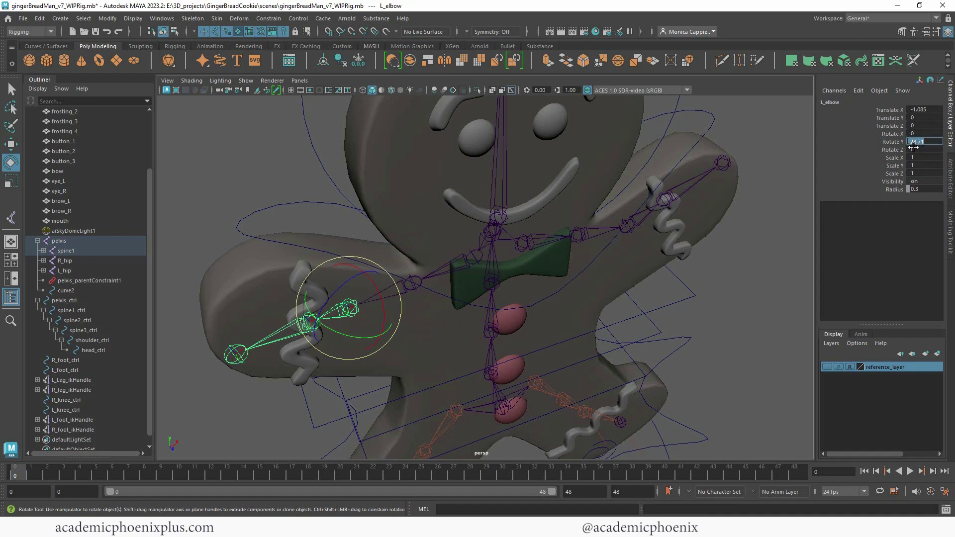
pyautogui.write('0')
pyautogui.press('Return')
# Configure the IK Handle tool to use the Rotate-Plane Solver.
pyautogui.keyDown('alt'); pyautogui.moveTo(731, 234); pyautogui.dragTo(648, 218, button='right'); pyautogui.keyUp('alt')
pyautogui.keyDown('alt'); pyautogui.moveTo(647, 218); pyautogui.dragTo(528, 260); pyautogui.keyUp('alt')
pyautogui.keyDown('alt'); pyautogui.moveTo(563, 277); pyautogui.dragTo(522, 300, button='middle'); pyautogui.keyUp('alt')
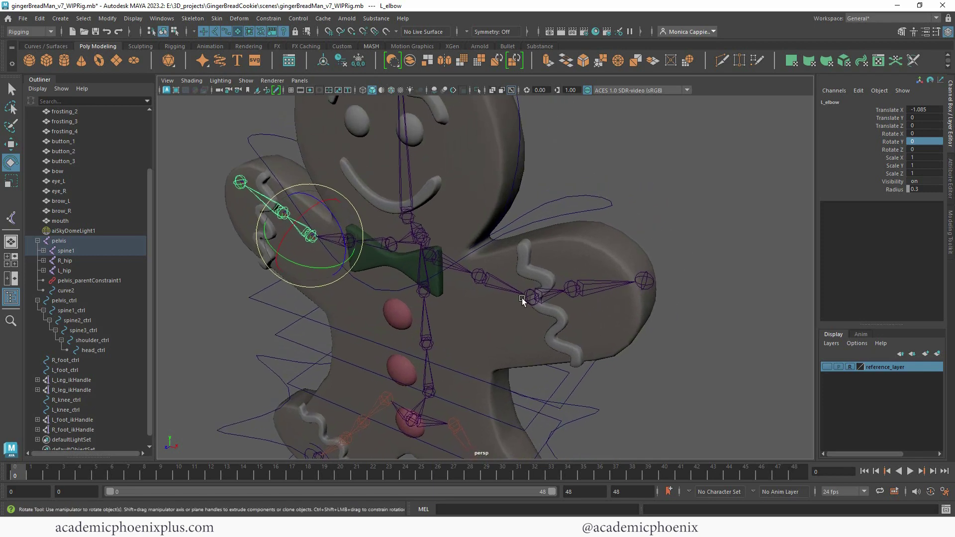
pyautogui.click(218, 18)
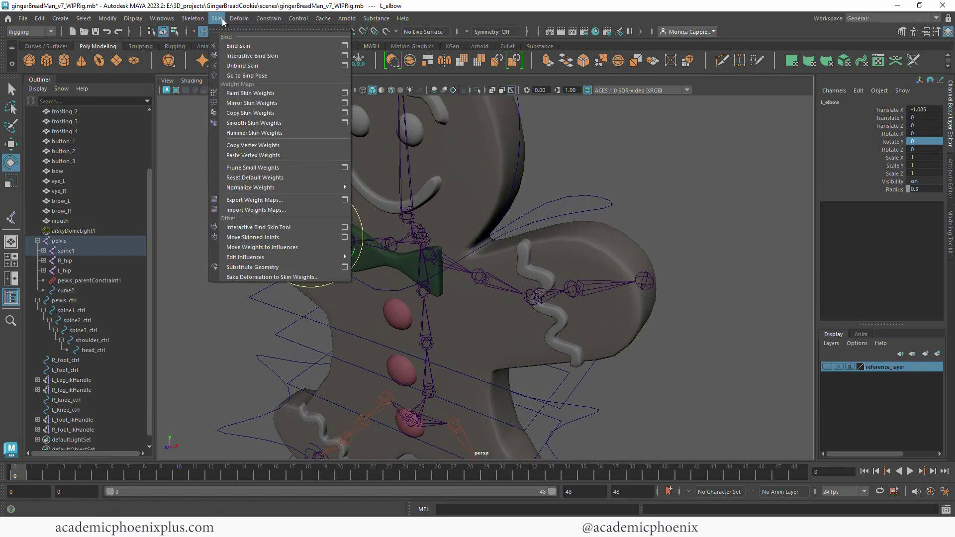
pyautogui.moveTo(192, 18)
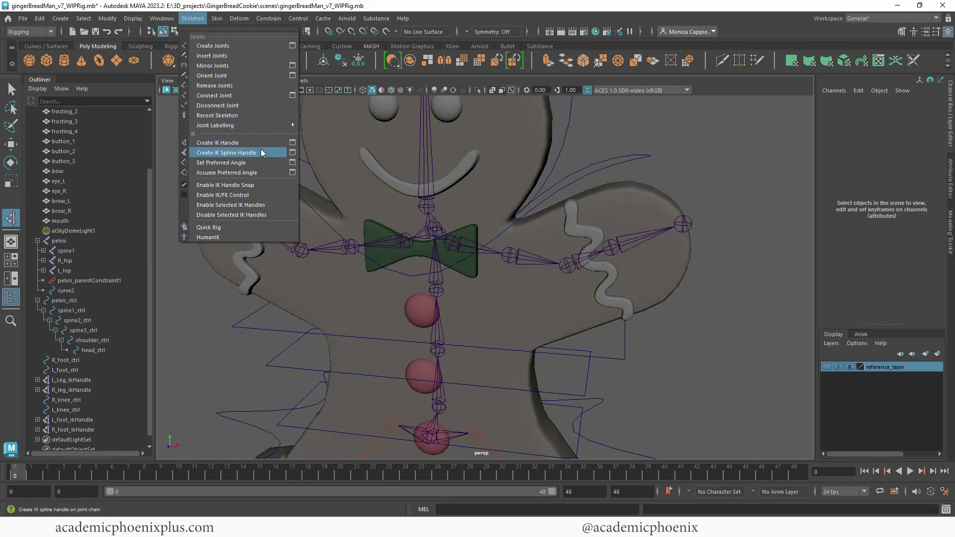
pyautogui.click(293, 146)
pyautogui.click(251, 121)
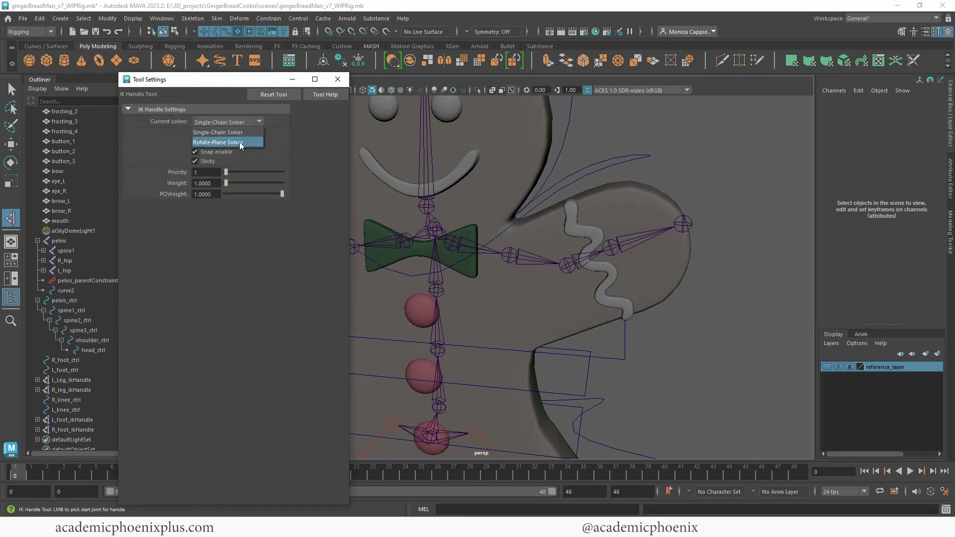
pyautogui.click(243, 142)
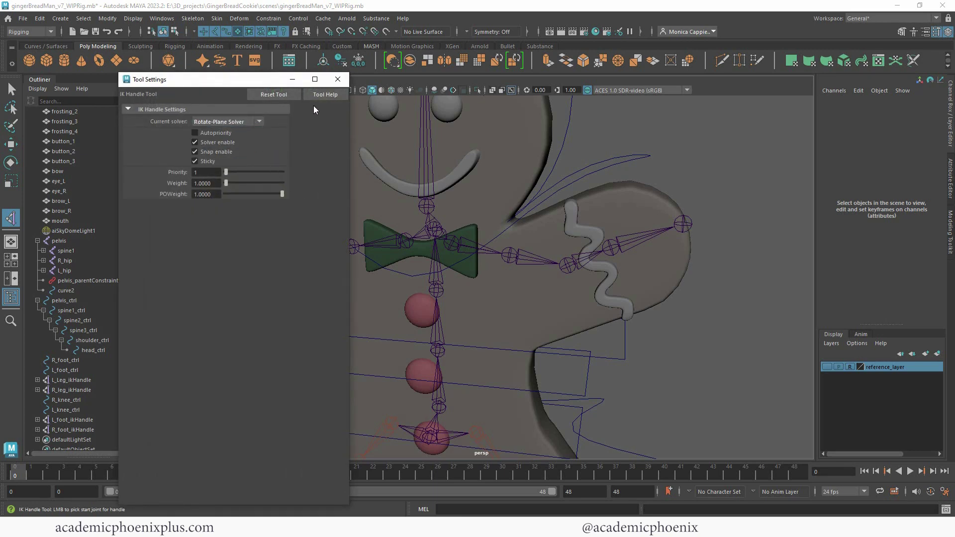
pyautogui.click(338, 80)
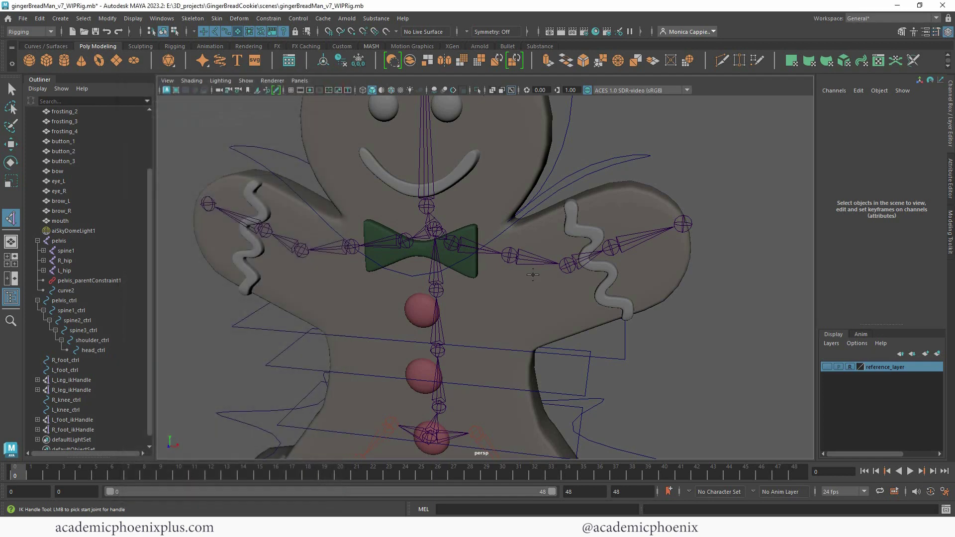
# Create an IK handle from the R_shoulder joint to the wrist joint of the same arm.
pyautogui.click(509, 255)
pyautogui.click(612, 248)
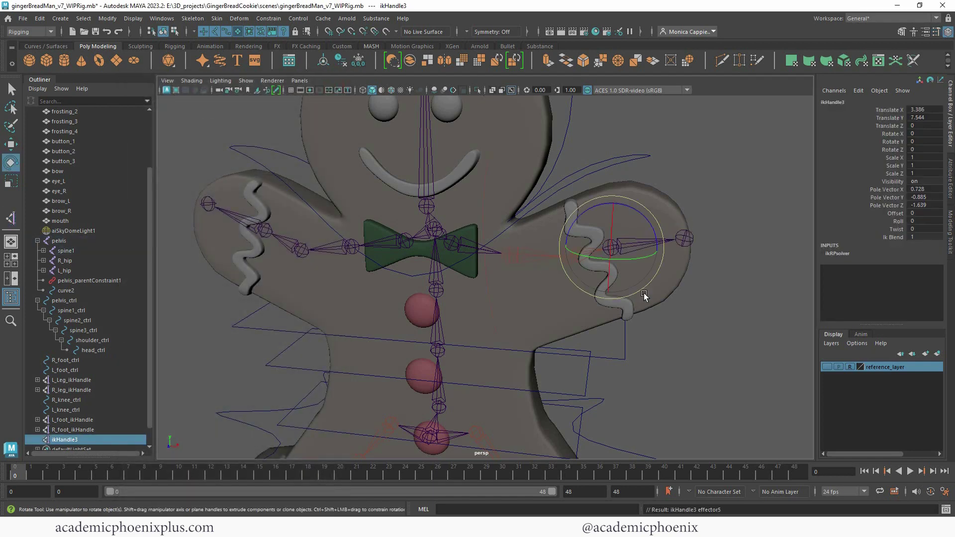
pyautogui.press('e')
pyautogui.keyDown('alt'); pyautogui.moveTo(617, 279); pyautogui.dragTo(723, 289); pyautogui.keyUp('alt')
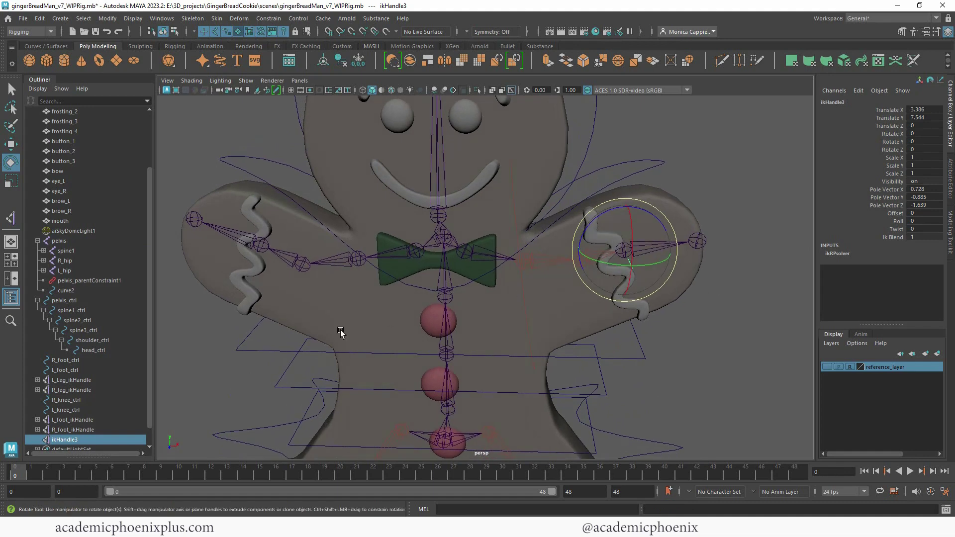
# Create an IK handle from the L_shoulder joint to the wrist joint of the same arm.
pyautogui.click(11, 218)
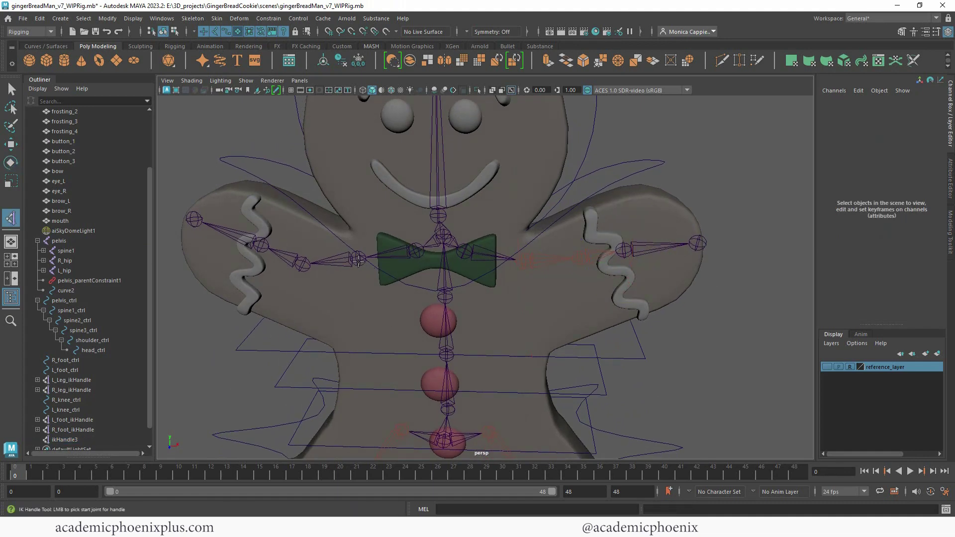
pyautogui.click(358, 258)
pyautogui.click(258, 247)
pyautogui.press('w')
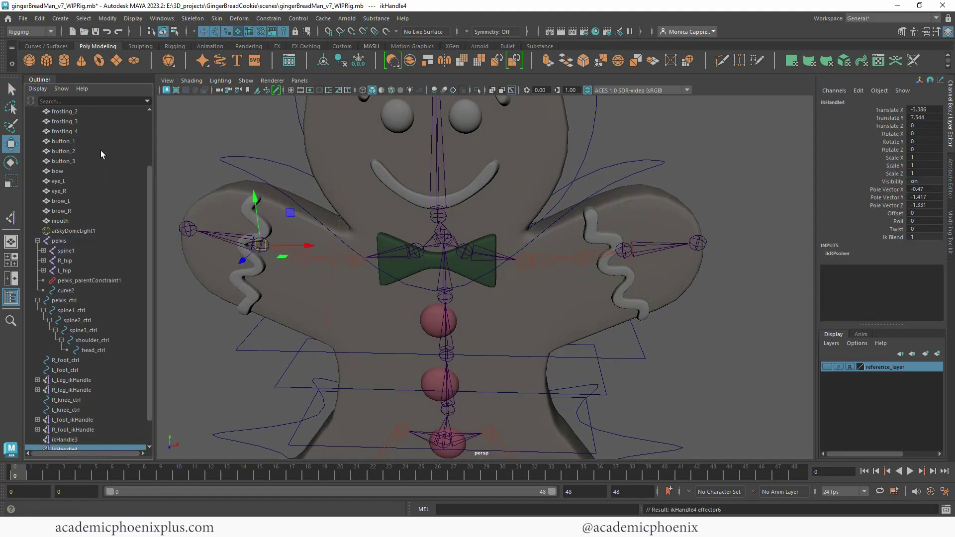
# Try moving ikHandle4 to test how the arm bends, and undo the move.
pyautogui.keyDown('alt'); pyautogui.moveTo(256, 251); pyautogui.dragTo(279, 273); pyautogui.keyUp('alt')
pyautogui.keyDown('alt'); pyautogui.moveTo(278, 272); pyautogui.dragTo(424, 284); pyautogui.keyUp('alt')
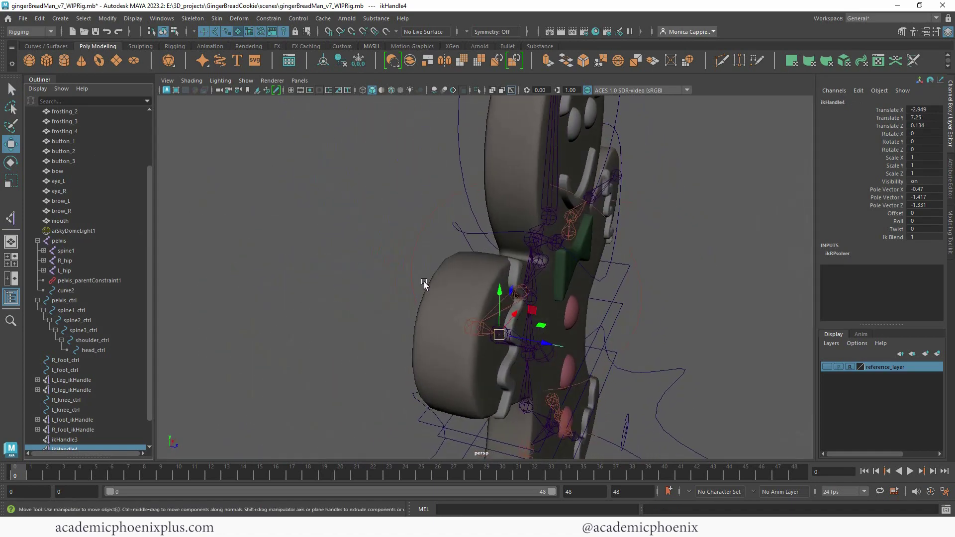
pyautogui.hotkey('ctrl', 'z')
pyautogui.keyDown('alt'); pyautogui.moveTo(646, 300); pyautogui.dragTo(398, 285); pyautogui.keyUp('alt')
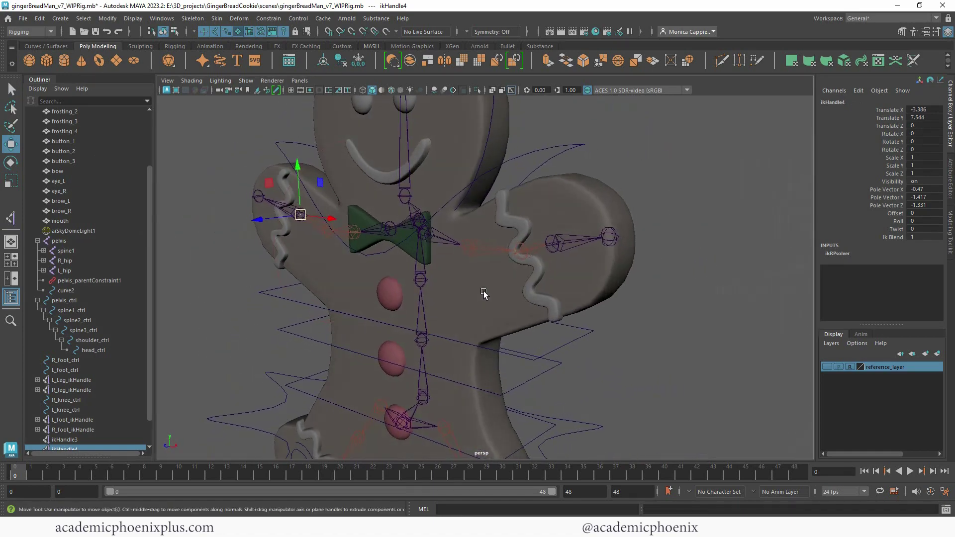
pyautogui.keyDown('alt'); pyautogui.moveTo(519, 289); pyautogui.dragTo(399, 267, button='right'); pyautogui.keyUp('alt')
pyautogui.keyDown('alt'); pyautogui.moveTo(439, 267); pyautogui.dragTo(407, 234, button='middle'); pyautogui.keyUp('alt')
pyautogui.keyDown('alt'); pyautogui.moveTo(450, 273); pyautogui.dragTo(402, 378); pyautogui.keyUp('alt')
pyautogui.click(442, 399)
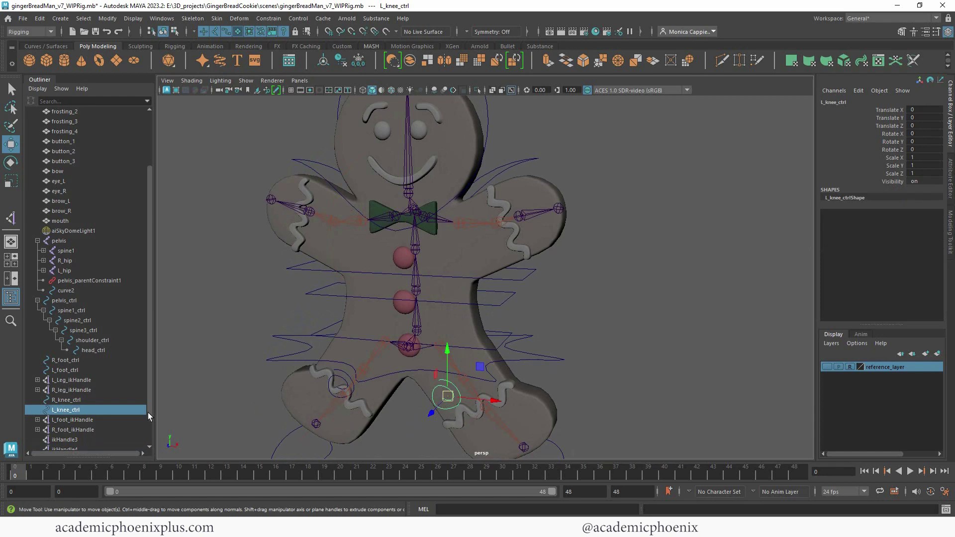
# Rename ikHandle3 as L_Arm_ikHandle and ikHandle4 as R_arm_ikHandle.
pyautogui.scroll(-1, 145, 406)
pyautogui.click(74, 411)
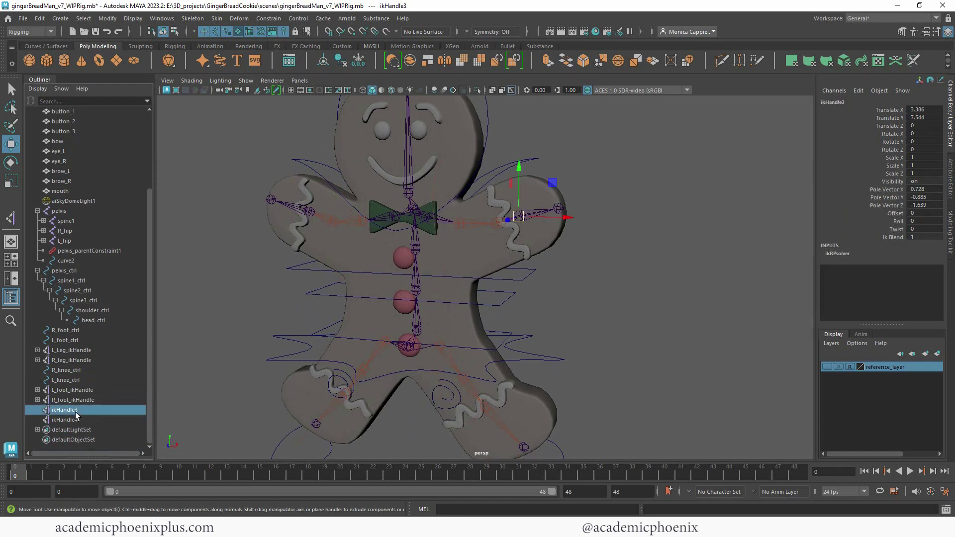
pyautogui.doubleClick(75, 410)
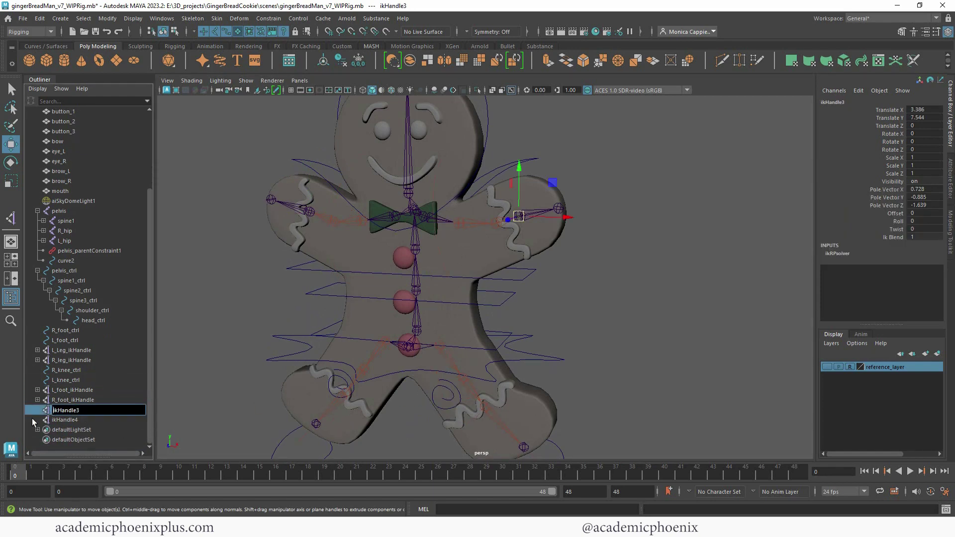
pyautogui.write('L_A')
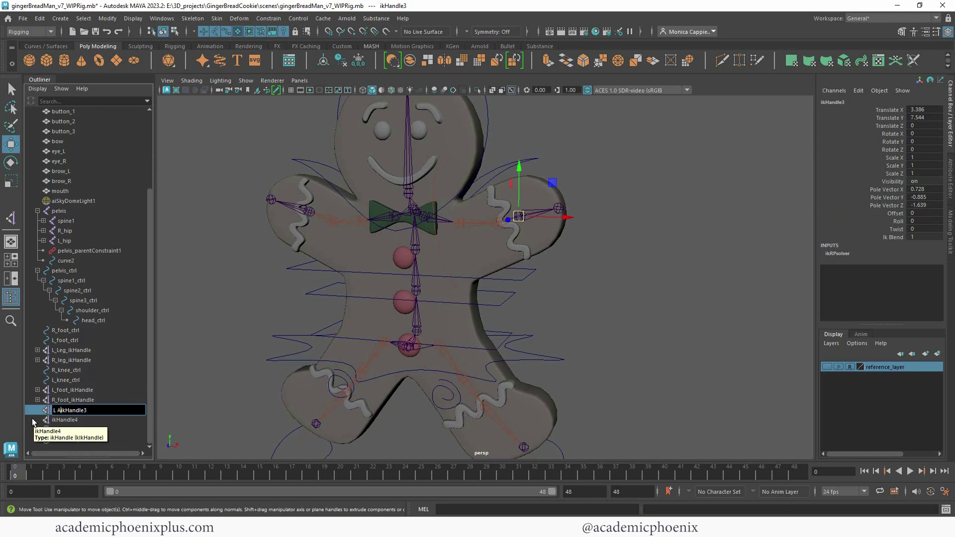
pyautogui.write('rm_')
pyautogui.press('BackSpace')
pyautogui.press('Return')
pyautogui.doubleClick(71, 417)
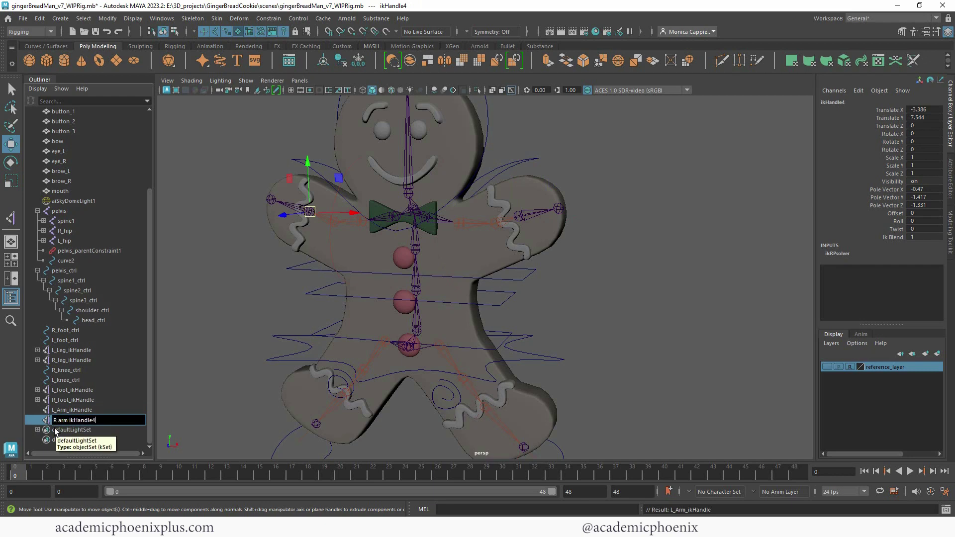
pyautogui.press('Return')
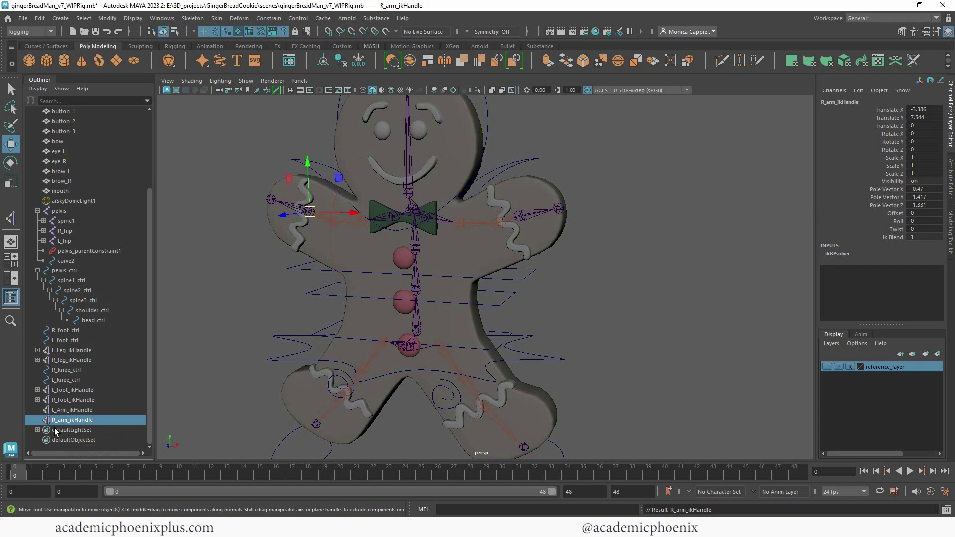
# Duplicate L_knee_ctrl and rename the copy L_elbow_ctrl.
pyautogui.click(447, 393)
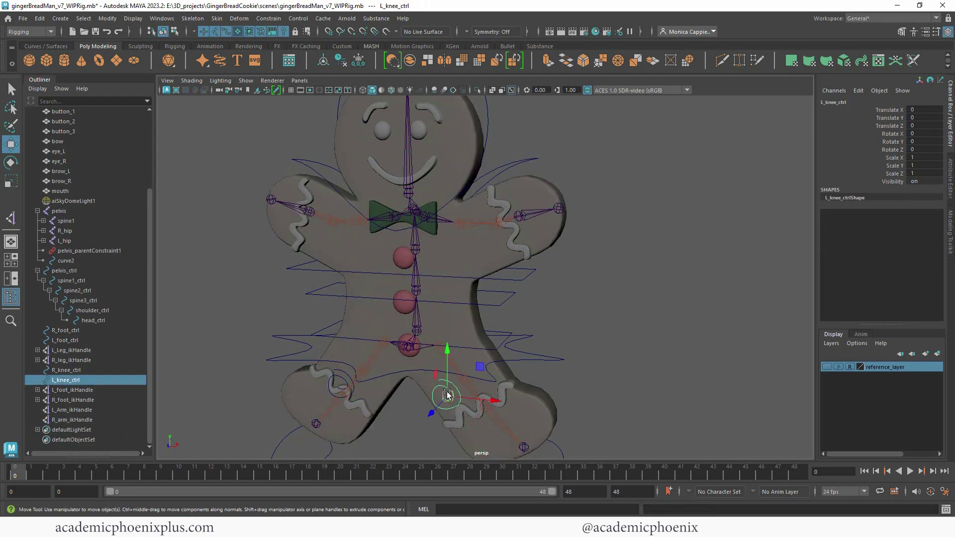
pyautogui.hotkey('ctrl', 'd')
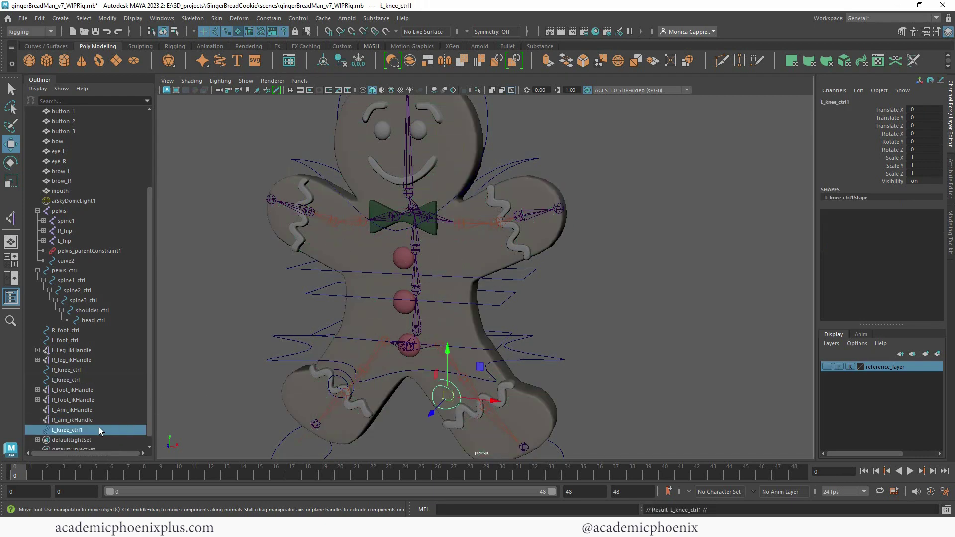
pyautogui.doubleClick(79, 431)
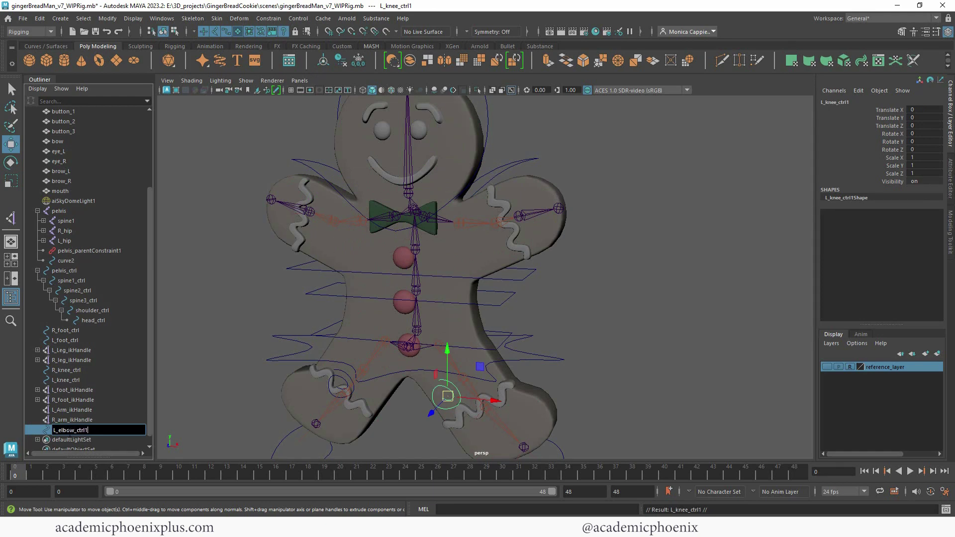
pyautogui.press('BackSpace')
pyautogui.press('Return')
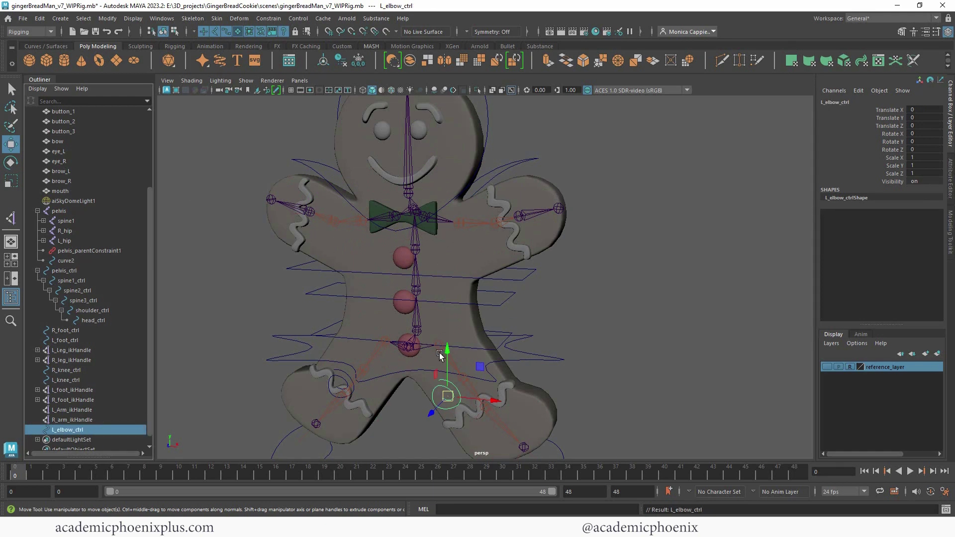
# Move L_elbow_ctrl up to the arm and snap it onto the elbow joint of the character's left arm.
pyautogui.moveTo(439, 355); pyautogui.dragTo(437, 191)
pyautogui.keyDown('alt'); pyautogui.moveTo(437, 192); pyautogui.dragTo(542, 245); pyautogui.keyUp('alt')
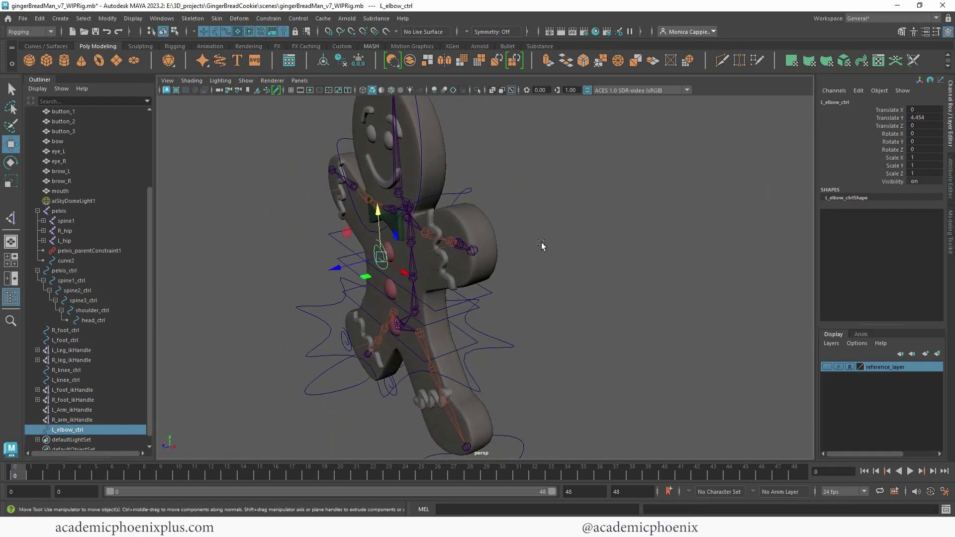
pyautogui.keyDown('alt'); pyautogui.moveTo(536, 236); pyautogui.dragTo(544, 256, button='right'); pyautogui.keyUp('alt')
pyautogui.keyDown('alt'); pyautogui.moveTo(543, 256); pyautogui.dragTo(571, 260); pyautogui.keyUp('alt')
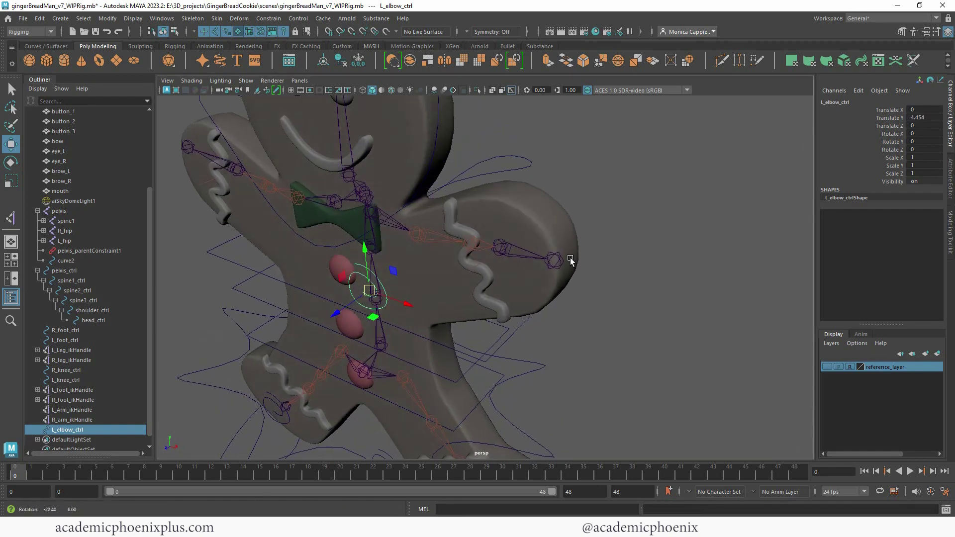
pyautogui.press('v')
pyautogui.moveTo(470, 245); pyautogui.dragTo(478, 249, button='middle')
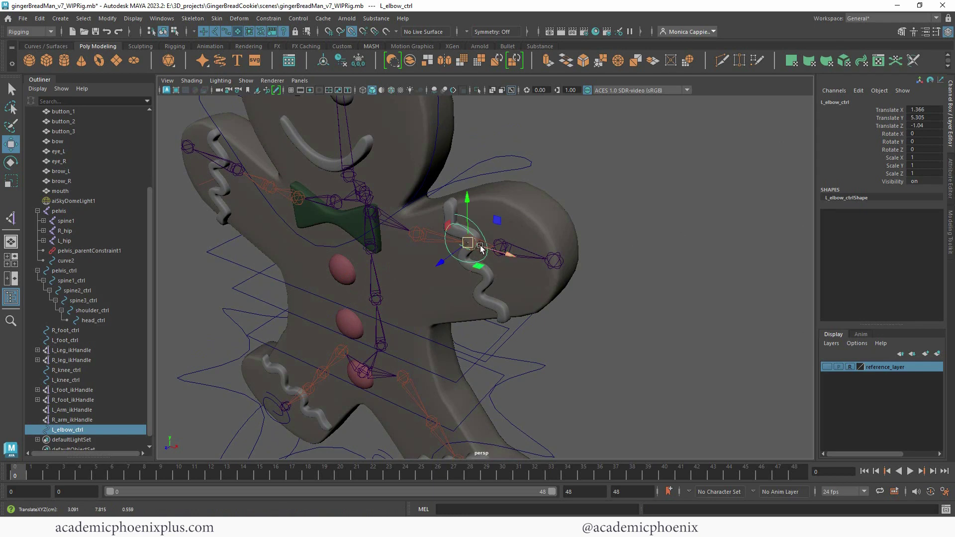
# Move L_elbow_ctrl straight back behind the arm to about -4.925 in Translate Z, and freeze its transformations.
pyautogui.moveTo(442, 259); pyautogui.dragTo(447, 255)
pyautogui.moveTo(446, 257); pyautogui.dragTo(625, 211, button='middle')
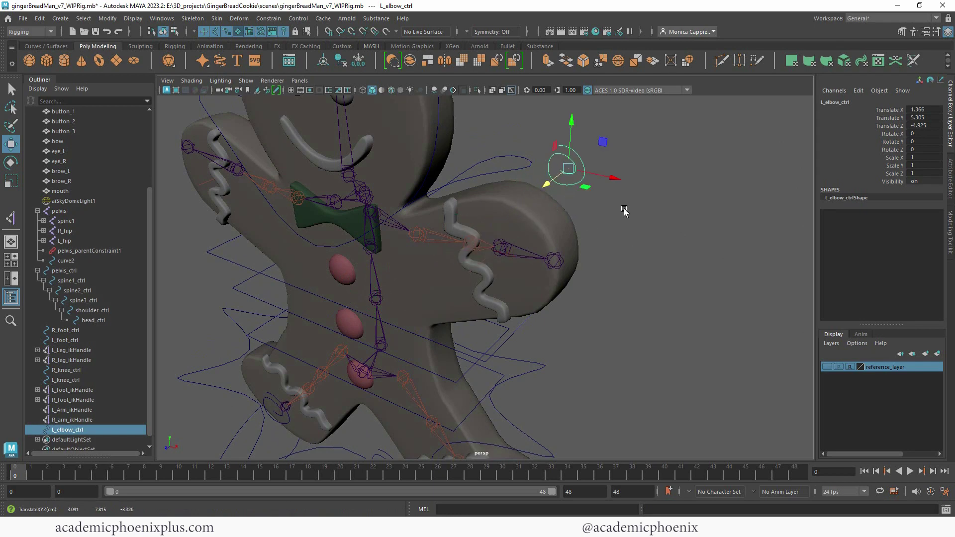
pyautogui.keyDown('alt'); pyautogui.moveTo(624, 211); pyautogui.dragTo(569, 269); pyautogui.keyUp('alt')
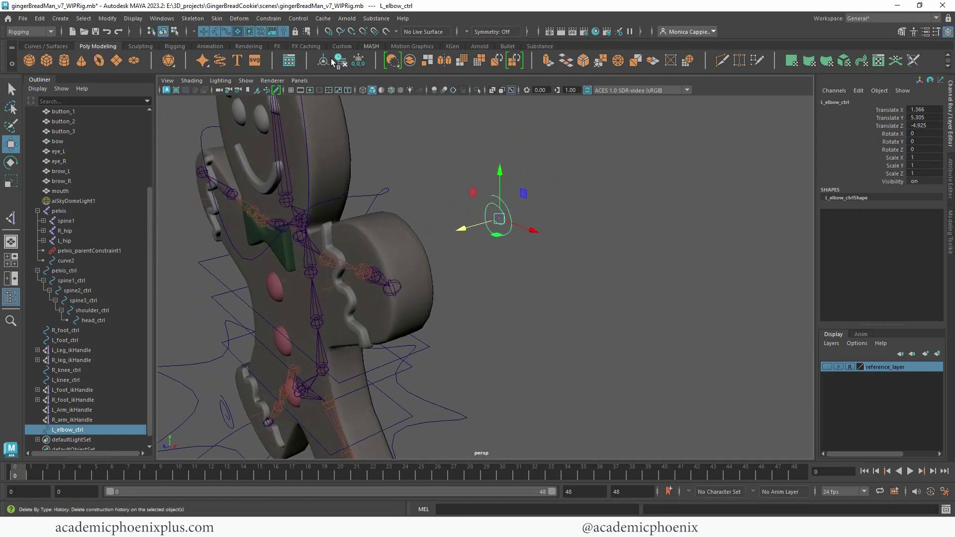
pyautogui.click(358, 60)
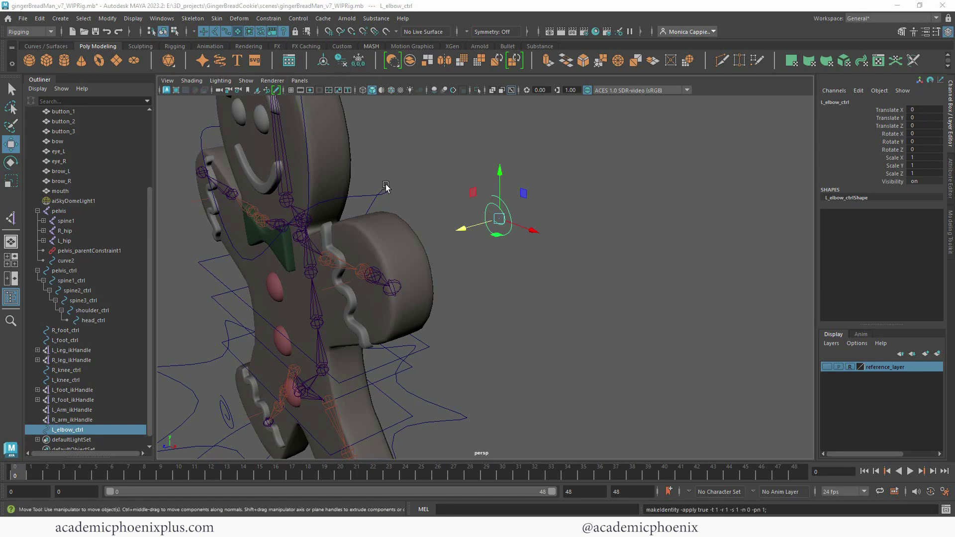
# Duplicate L_elbow_ctrl and rename the copy R_elbow_ctrl.
pyautogui.keyDown('alt'); pyautogui.moveTo(531, 247); pyautogui.dragTo(552, 238); pyautogui.keyUp('alt')
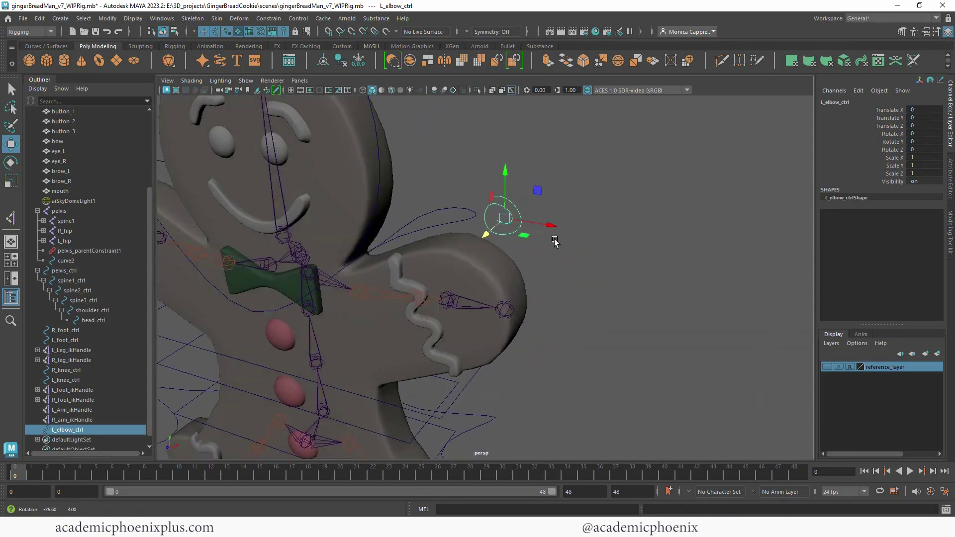
pyautogui.hotkey('ctrl', 'd')
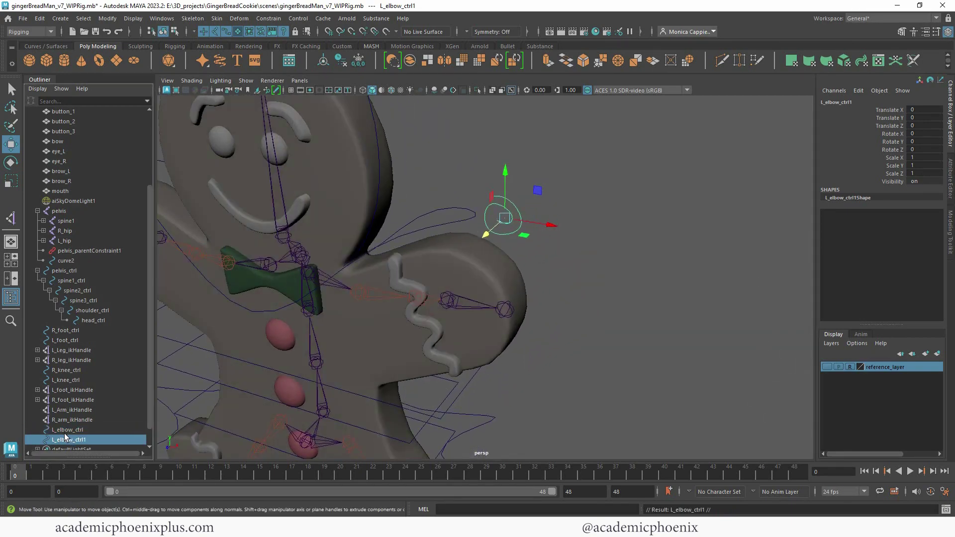
pyautogui.doubleClick(55, 440)
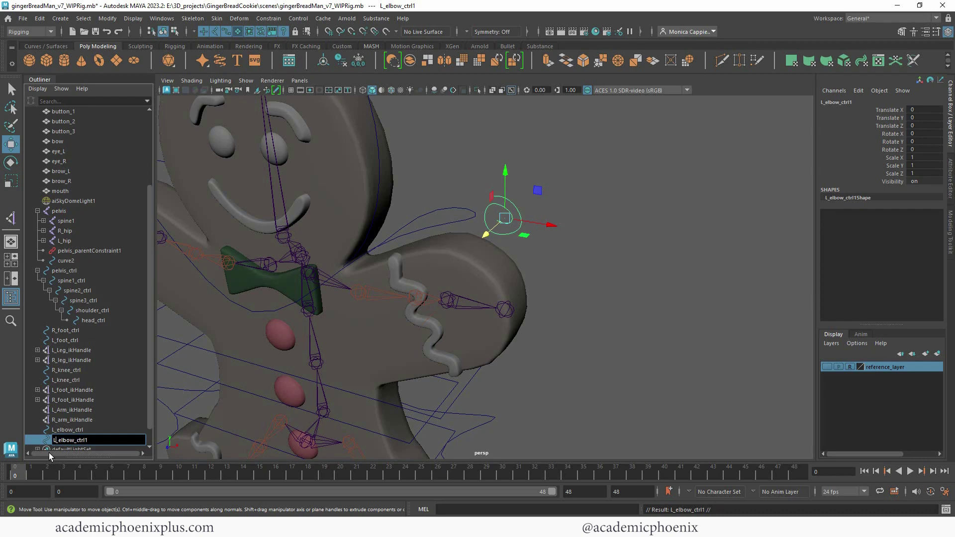
pyautogui.write('R_elbow_ctrl')
pyautogui.press('Return')
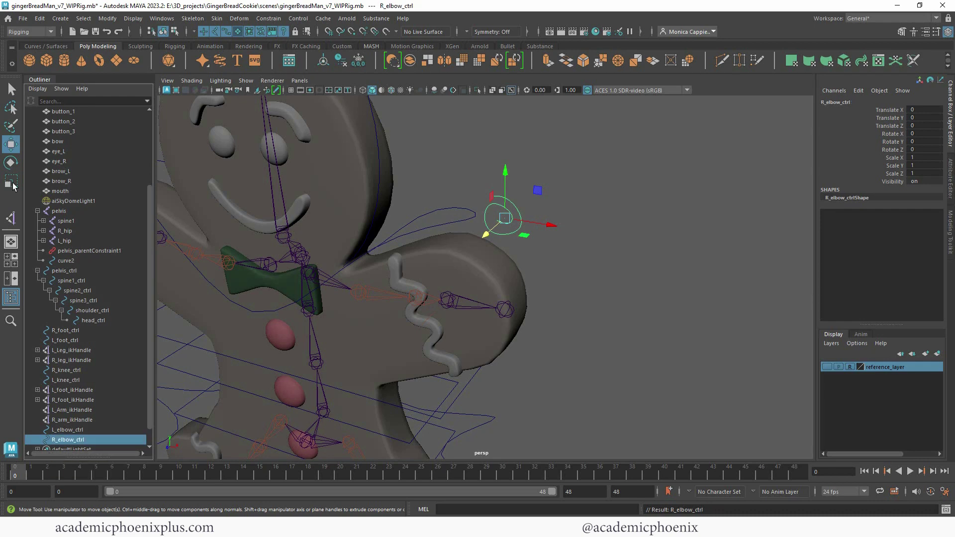
# Snap R_elbow_ctrl onto the elbow joint of the character's right arm.
pyautogui.keyDown('alt'); pyautogui.moveTo(350, 245); pyautogui.dragTo(498, 257); pyautogui.keyUp('alt')
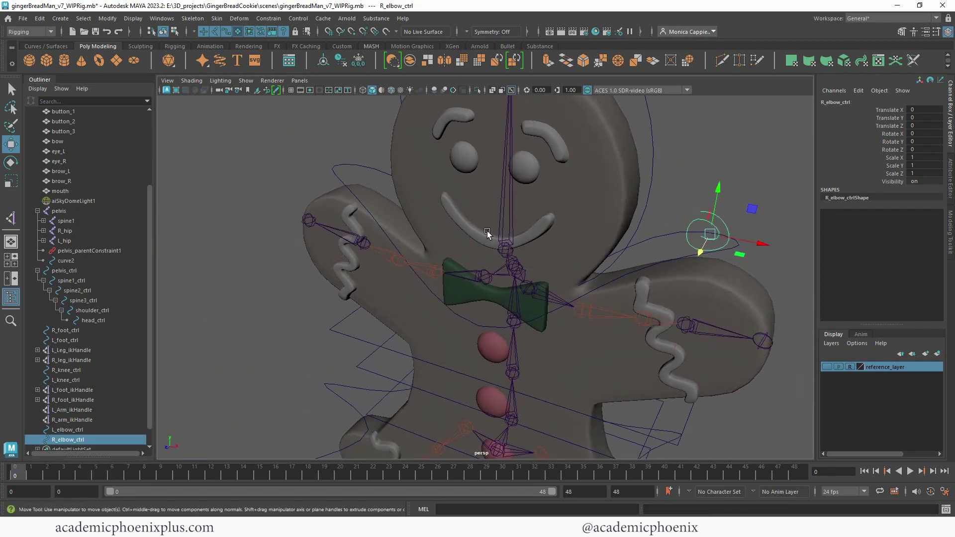
pyautogui.keyDown('alt'); pyautogui.moveTo(478, 256); pyautogui.dragTo(424, 265, button='middle'); pyautogui.keyUp('alt')
pyautogui.press('v')
pyautogui.middleClick(319, 249)
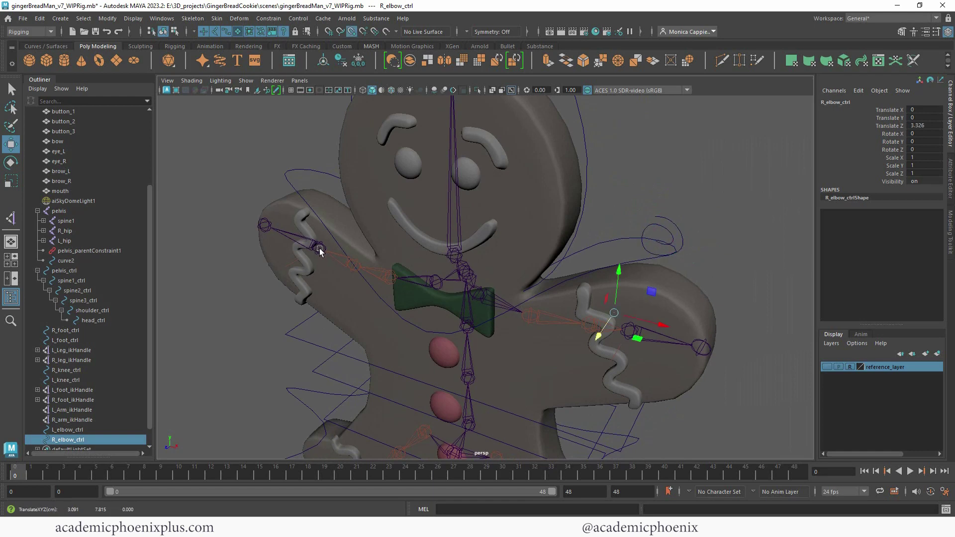
pyautogui.moveTo(320, 250); pyautogui.dragTo(319, 248, button='middle')
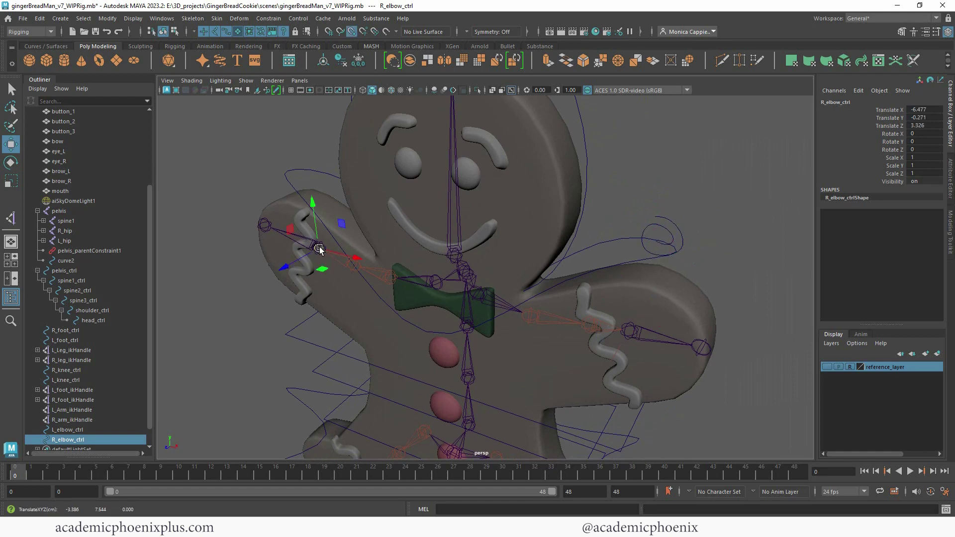
pyautogui.press('v')
pyautogui.middleClick(354, 265)
pyautogui.keyDown('alt'); pyautogui.moveTo(455, 258); pyautogui.dragTo(447, 265); pyautogui.keyUp('alt')
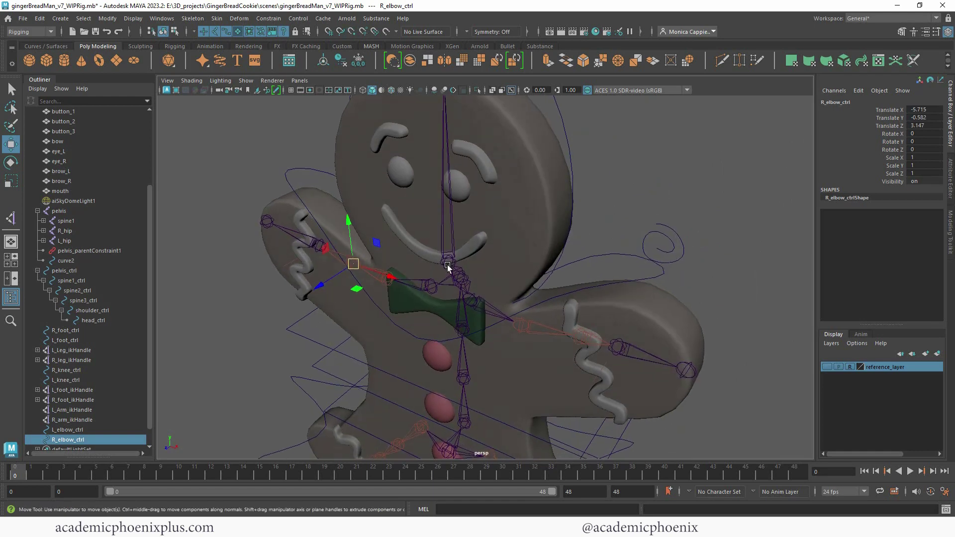
# Set R_elbow_ctrl's Translate Z to 0 so it sits behind the arm, and freeze its transformations.
pyautogui.moveTo(312, 292); pyautogui.dragTo(331, 273)
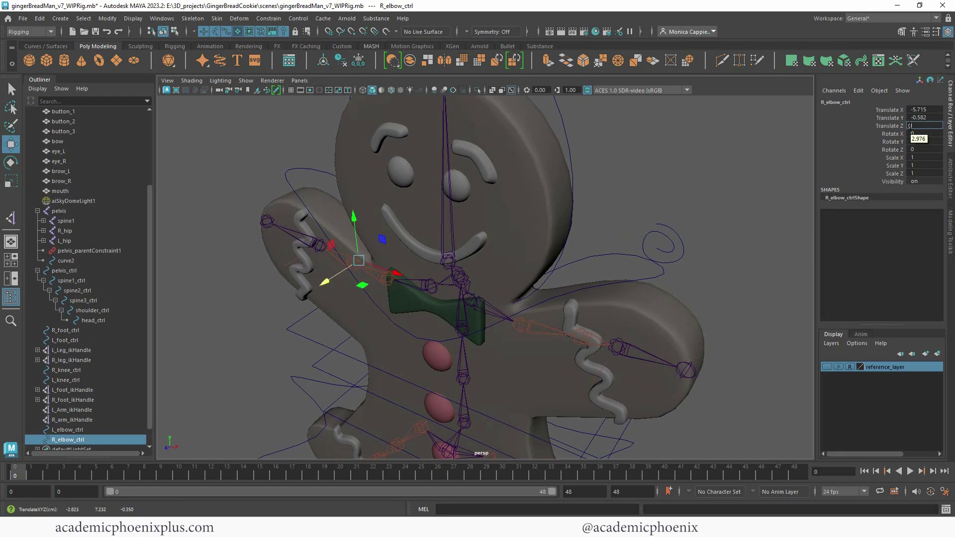
pyautogui.press('Return')
pyautogui.keyDown('alt'); pyautogui.moveTo(527, 234); pyautogui.dragTo(431, 230); pyautogui.keyUp('alt')
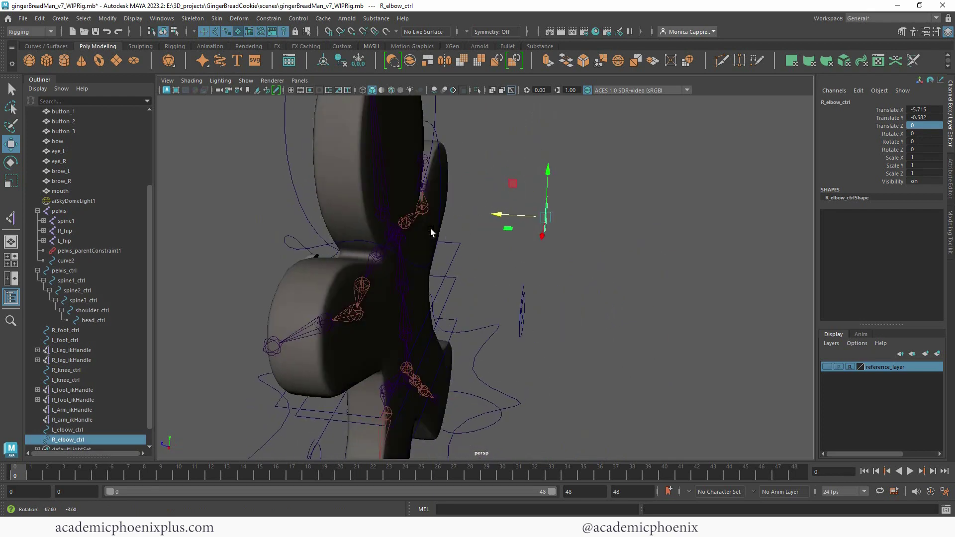
pyautogui.keyDown('alt'); pyautogui.moveTo(583, 246); pyautogui.dragTo(347, 279); pyautogui.keyUp('alt')
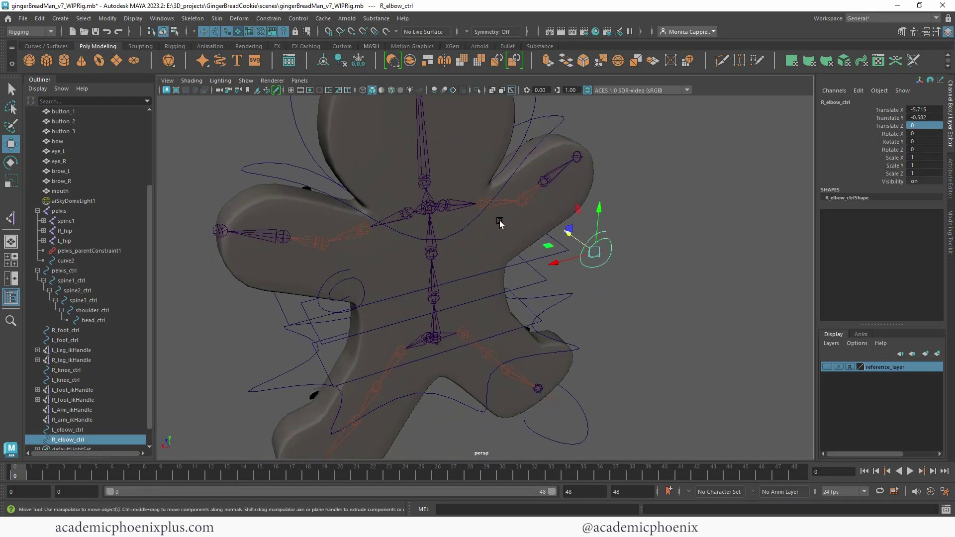
pyautogui.click(358, 60)
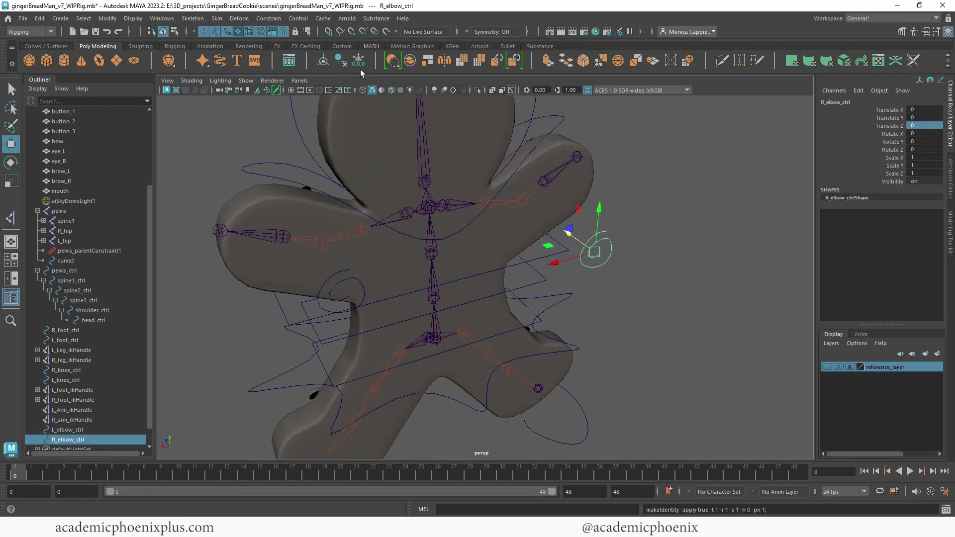
pyautogui.click(638, 275)
# Add a pole vector constraint from L_elbow_ctrl to L_Arm_ikHandle.
pyautogui.keyDown('alt'); pyautogui.moveTo(486, 282); pyautogui.dragTo(464, 267); pyautogui.keyUp('alt')
pyautogui.keyDown('alt'); pyautogui.moveTo(464, 267); pyautogui.dragTo(505, 252, button='right'); pyautogui.keyUp('alt')
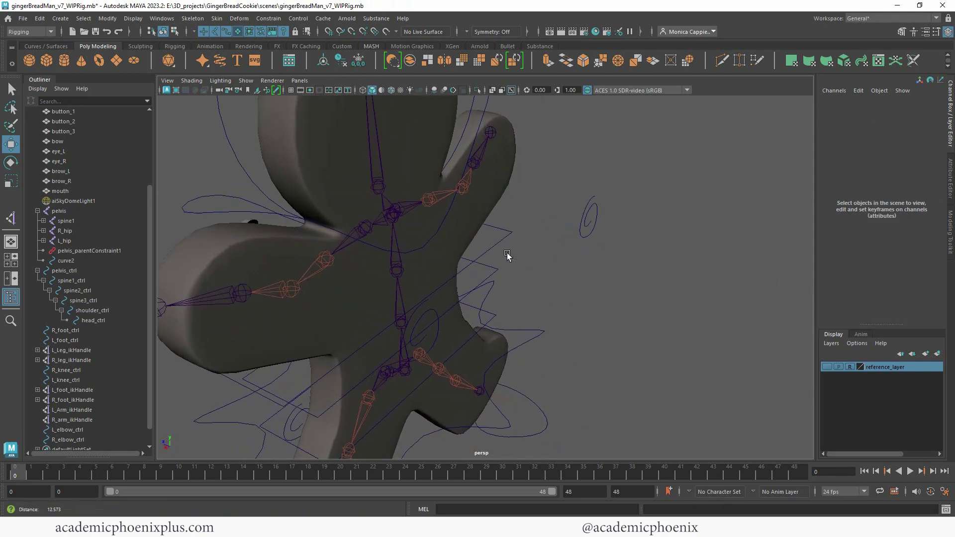
pyautogui.keyDown('alt'); pyautogui.moveTo(507, 255); pyautogui.dragTo(470, 264); pyautogui.keyUp('alt')
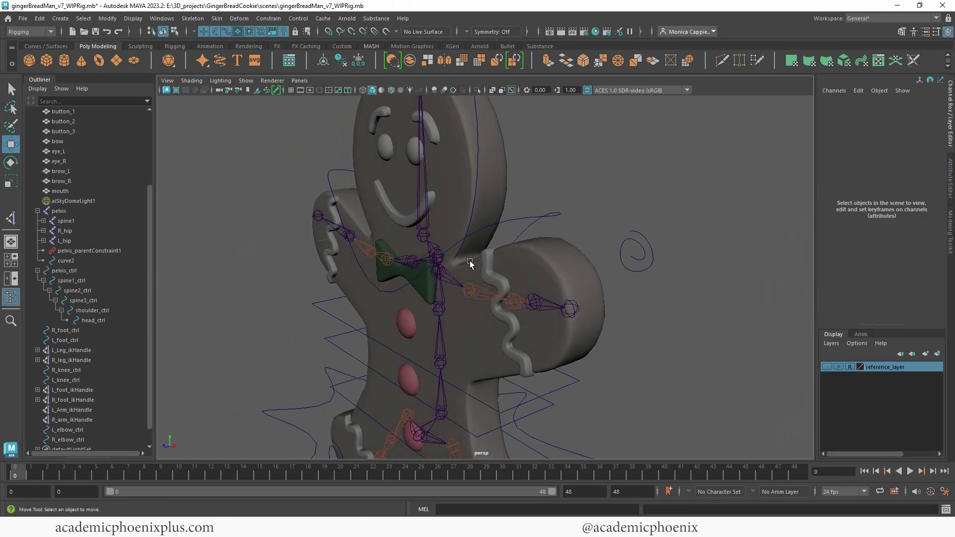
pyautogui.click(499, 312)
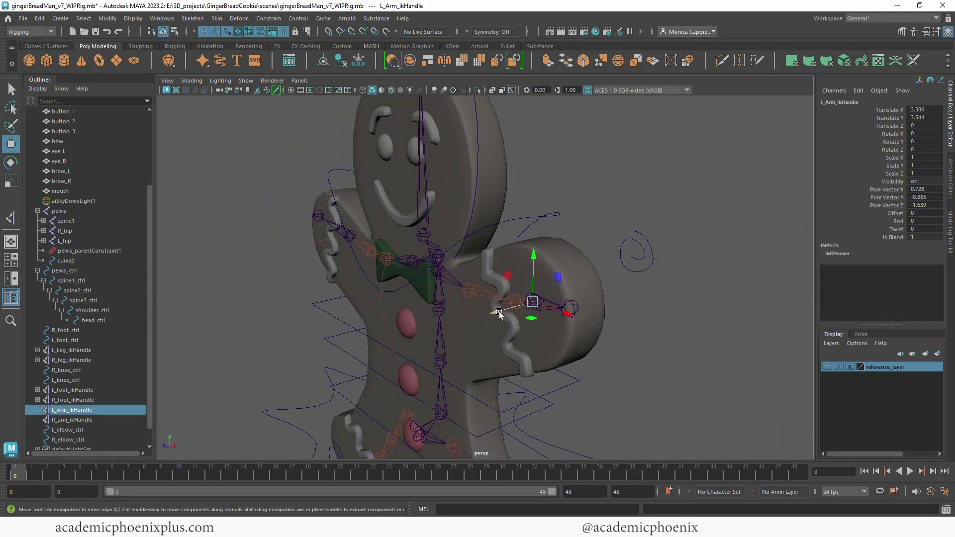
pyautogui.keyDown('alt'); pyautogui.moveTo(647, 271); pyautogui.dragTo(597, 283); pyautogui.keyUp('alt')
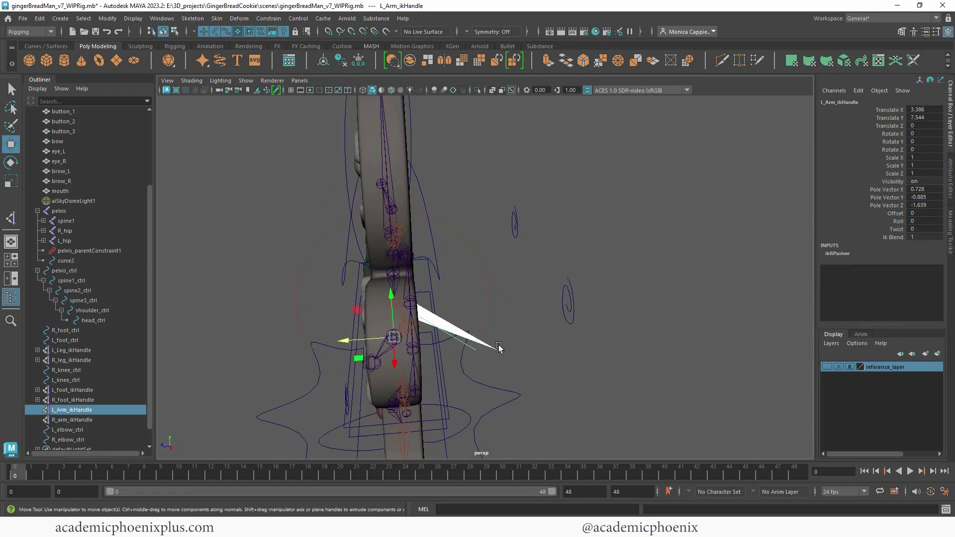
pyautogui.click(568, 324)
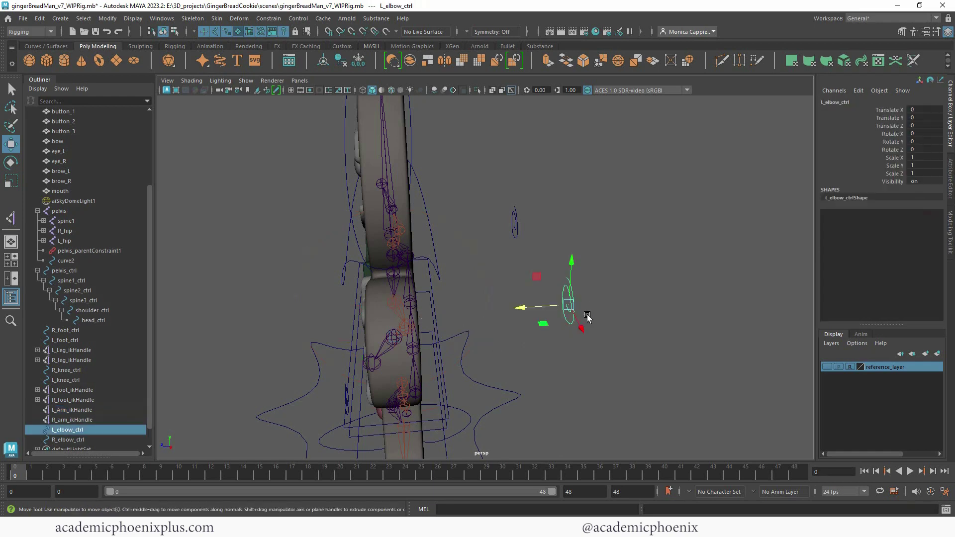
pyautogui.keyDown('alt'); pyautogui.moveTo(486, 353); pyautogui.dragTo(450, 343); pyautogui.keyUp('alt')
pyautogui.keyDown('ctrl'); pyautogui.click(72, 410); pyautogui.keyUp('ctrl')
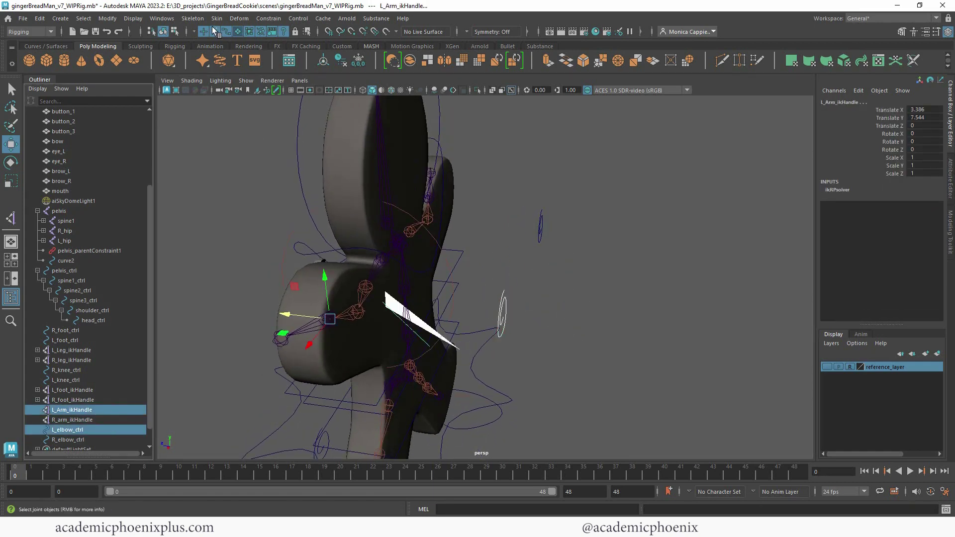
pyautogui.click(269, 18)
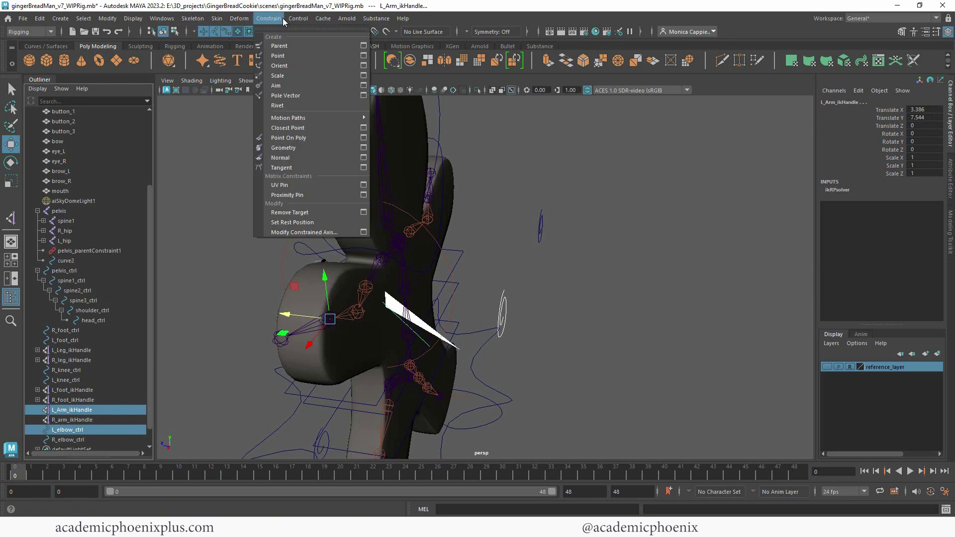
pyautogui.click(315, 96)
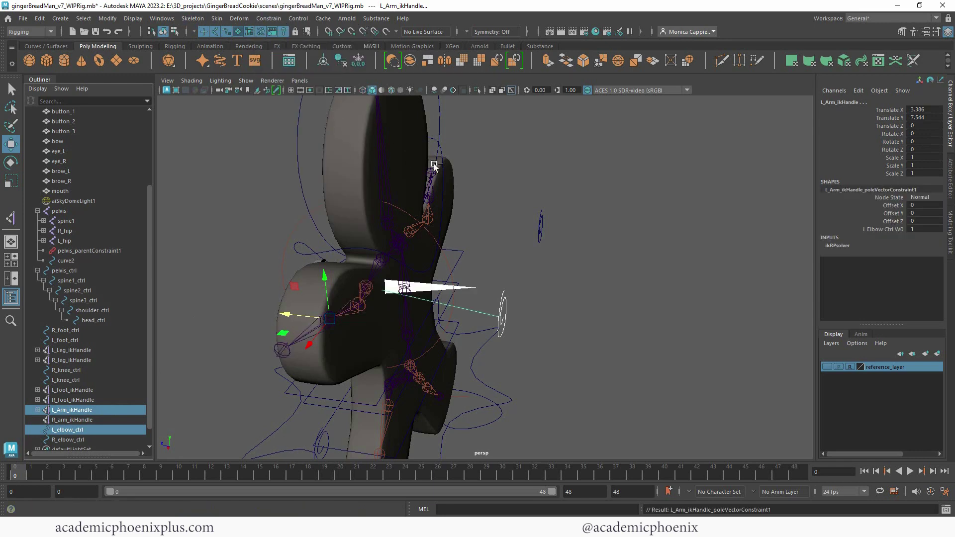
# Add a pole vector constraint from R_elbow_ctrl to R_arm_ikHandle.
pyautogui.keyDown('alt'); pyautogui.moveTo(472, 234); pyautogui.dragTo(410, 348); pyautogui.keyUp('alt')
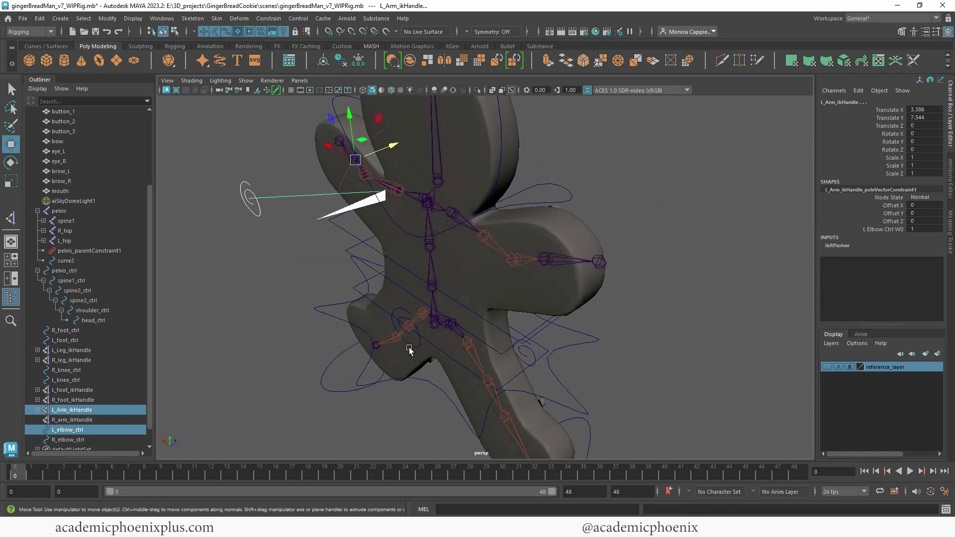
pyautogui.click(431, 343)
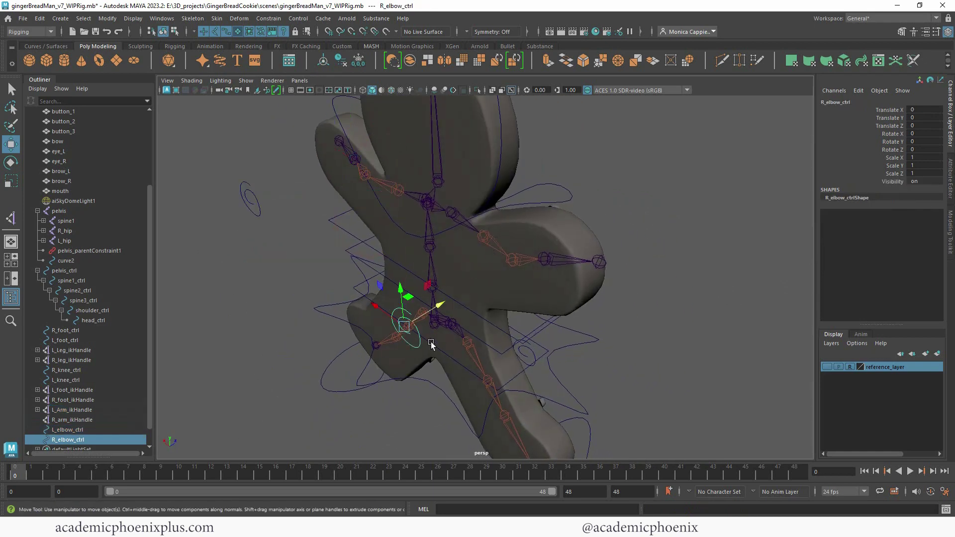
pyautogui.keyDown('ctrl'); pyautogui.click(83, 420); pyautogui.keyUp('ctrl')
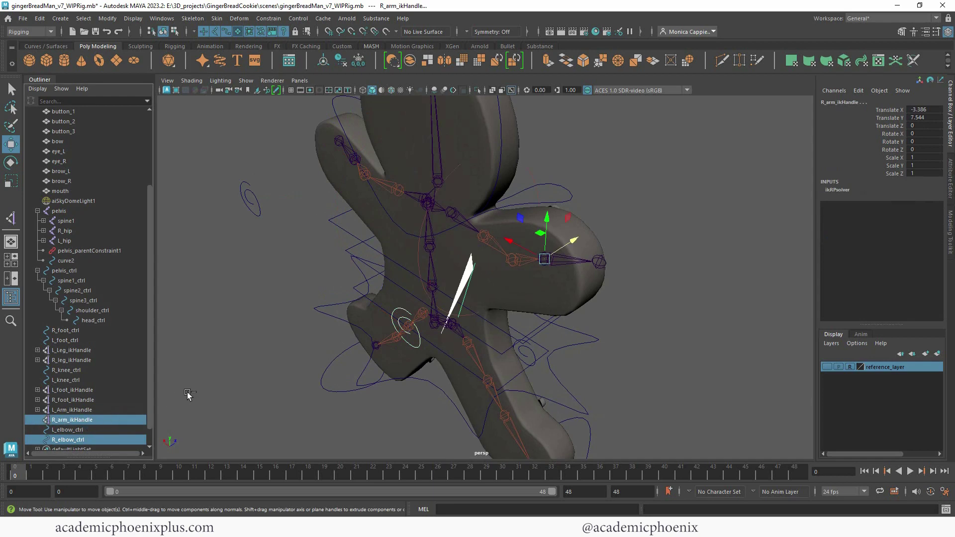
pyautogui.click(268, 19)
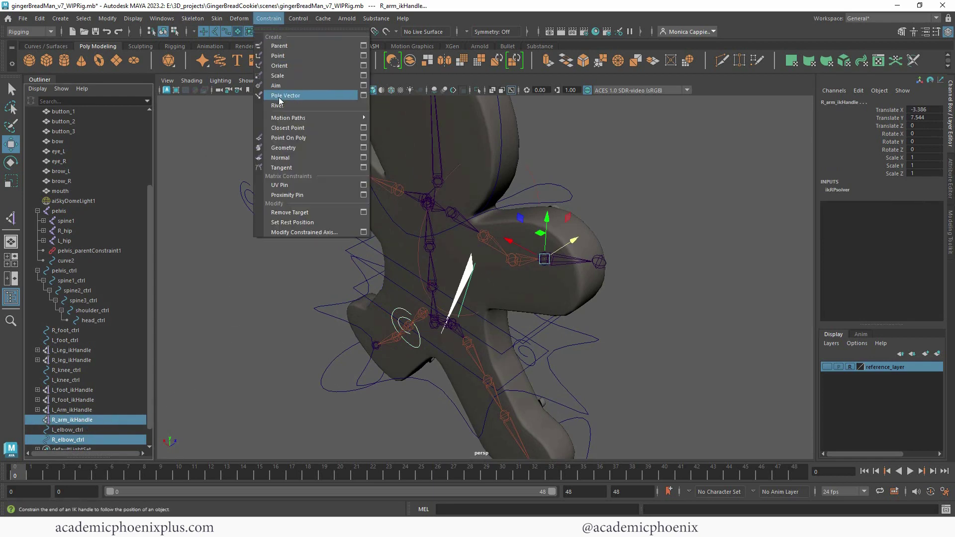
pyautogui.click(277, 98)
# Test the left arm's pole vector setup by moving L_Arm_ikHandle.
pyautogui.keyDown('alt'); pyautogui.moveTo(616, 237); pyautogui.dragTo(542, 290); pyautogui.keyUp('alt')
pyautogui.click(485, 274)
pyautogui.moveTo(460, 289); pyautogui.dragTo(508, 301)
pyautogui.click(79, 410)
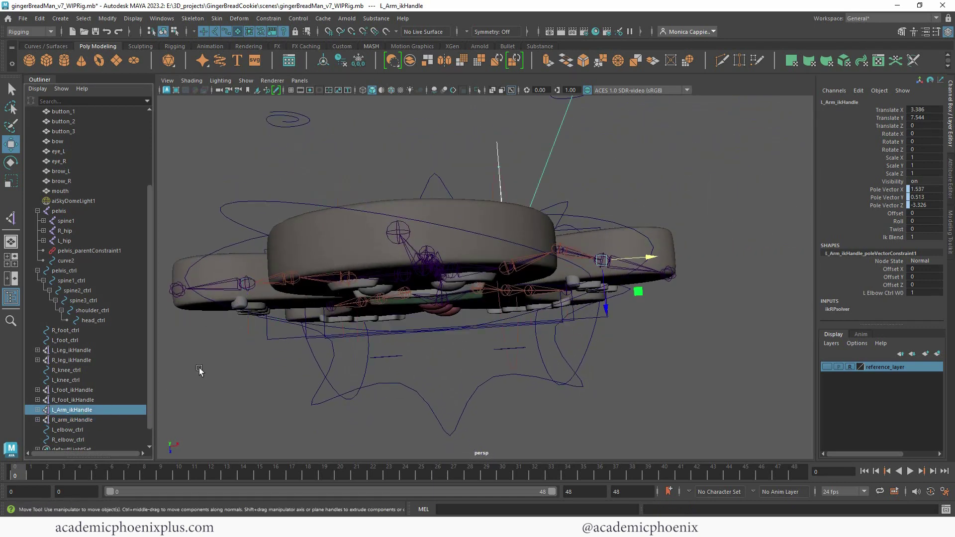
pyautogui.moveTo(653, 260); pyautogui.dragTo(629, 228)
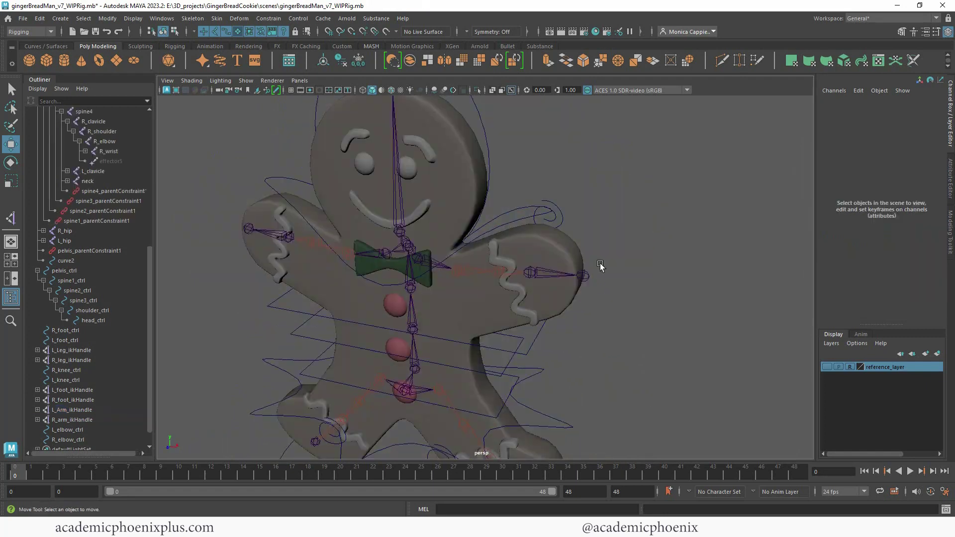
# Create a NURBS circle and snap it onto the wrist joint of the character's left arm.
pyautogui.keyDown('alt'); pyautogui.moveTo(601, 267); pyautogui.dragTo(561, 245, button='right'); pyautogui.keyUp('alt')
pyautogui.keyDown('alt'); pyautogui.moveTo(616, 245); pyautogui.dragTo(599, 270); pyautogui.keyUp('alt')
pyautogui.click(54, 46)
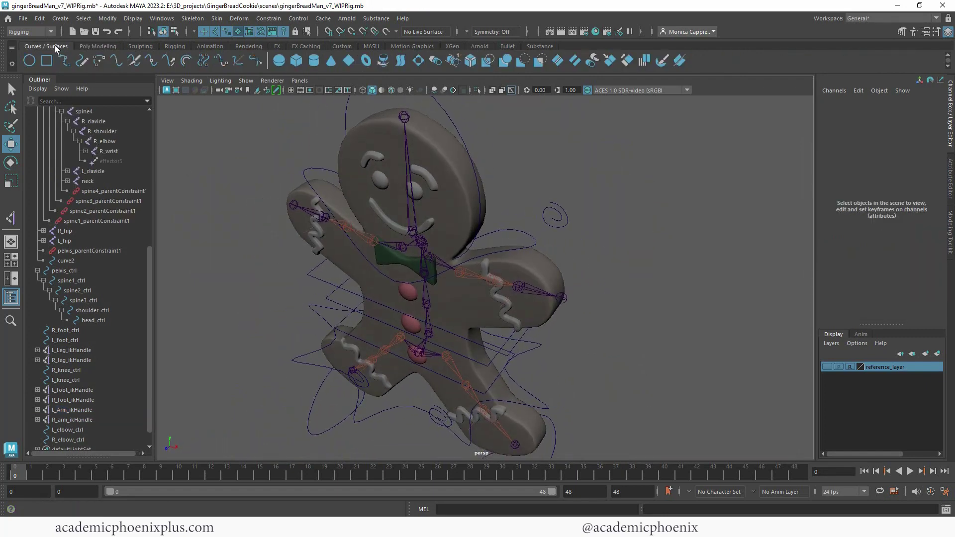
pyautogui.click(30, 59)
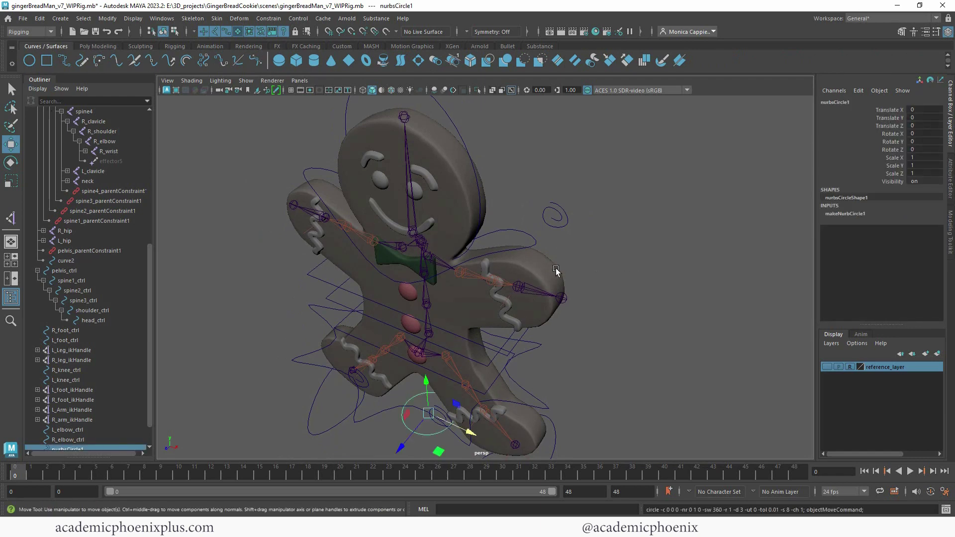
pyautogui.press('v')
pyautogui.middleClick(519, 287)
pyautogui.keyDown('alt'); pyautogui.moveTo(563, 277); pyautogui.dragTo(686, 280, button='right'); pyautogui.keyUp('alt')
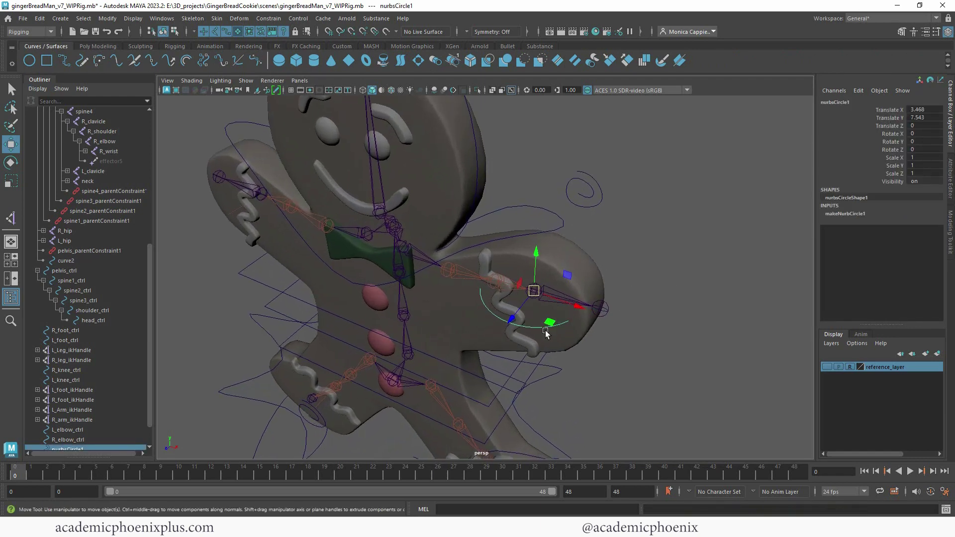
pyautogui.keyDown('alt'); pyautogui.moveTo(544, 331); pyautogui.dragTo(586, 301); pyautogui.keyUp('alt')
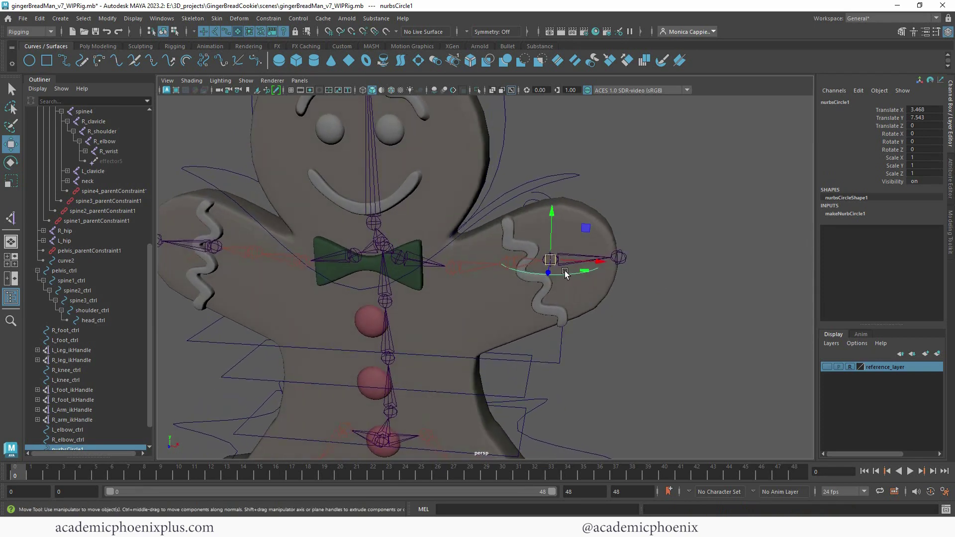
# Select all control vertices of the NURBS circle and move them outward so the curve surrounds the left hand.
pyautogui.moveTo(562, 265); pyautogui.dragTo(527, 268, button='right')
pyautogui.moveTo(699, 311); pyautogui.dragTo(486, 231)
pyautogui.hotkey('ctrl', 'z')
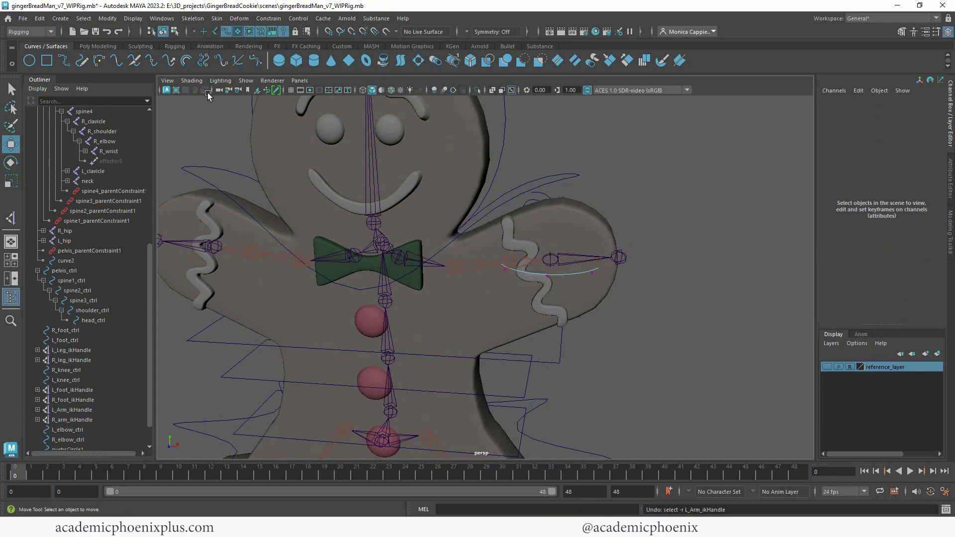
pyautogui.moveTo(647, 304); pyautogui.dragTo(486, 233)
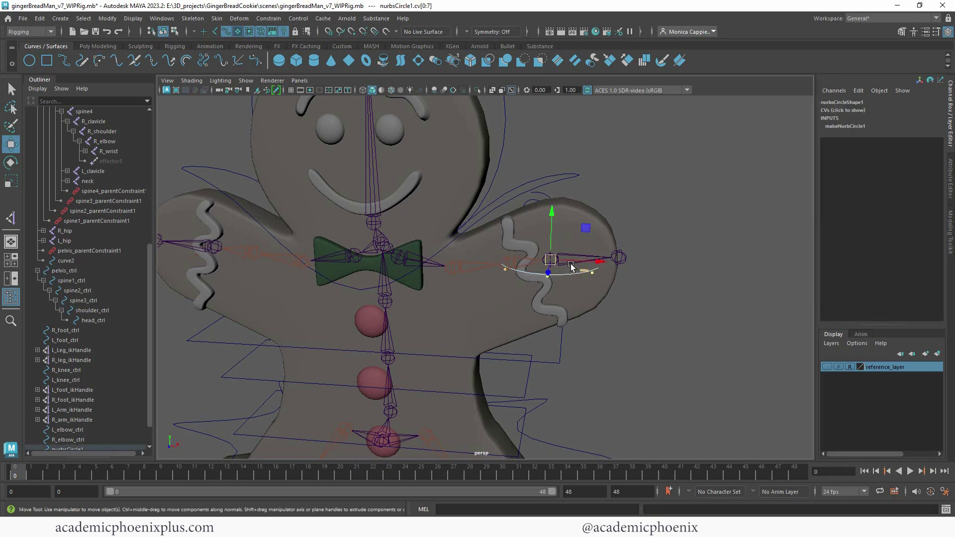
pyautogui.moveTo(551, 260); pyautogui.dragTo(584, 256)
# Move individual front and outer control vertices of the circle to begin shaping a hand outline.
pyautogui.keyDown('alt'); pyautogui.moveTo(695, 260); pyautogui.dragTo(587, 382); pyautogui.keyUp('alt')
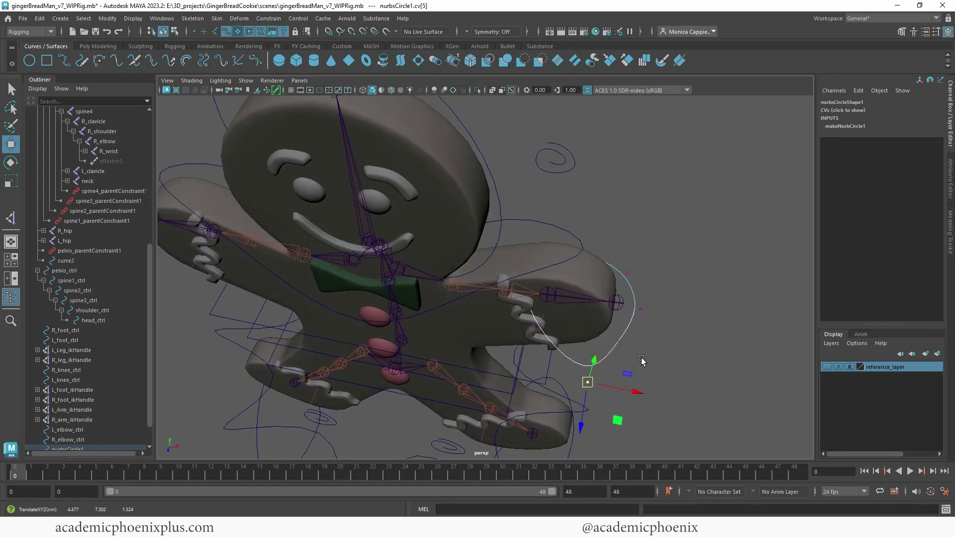
pyautogui.moveTo(640, 361); pyautogui.dragTo(582, 328)
pyautogui.moveTo(551, 356); pyautogui.dragTo(611, 393)
pyautogui.moveTo(595, 379); pyautogui.dragTo(633, 380)
pyautogui.moveTo(628, 298); pyautogui.dragTo(647, 334)
# Select all the hand curve's control vertices, tilt them and flatten them vertically by scaling.
pyautogui.moveTo(708, 407); pyautogui.dragTo(512, 213)
pyautogui.moveTo(634, 309); pyautogui.dragTo(600, 209)
pyautogui.press('e')
pyautogui.moveTo(645, 246); pyautogui.dragTo(643, 234)
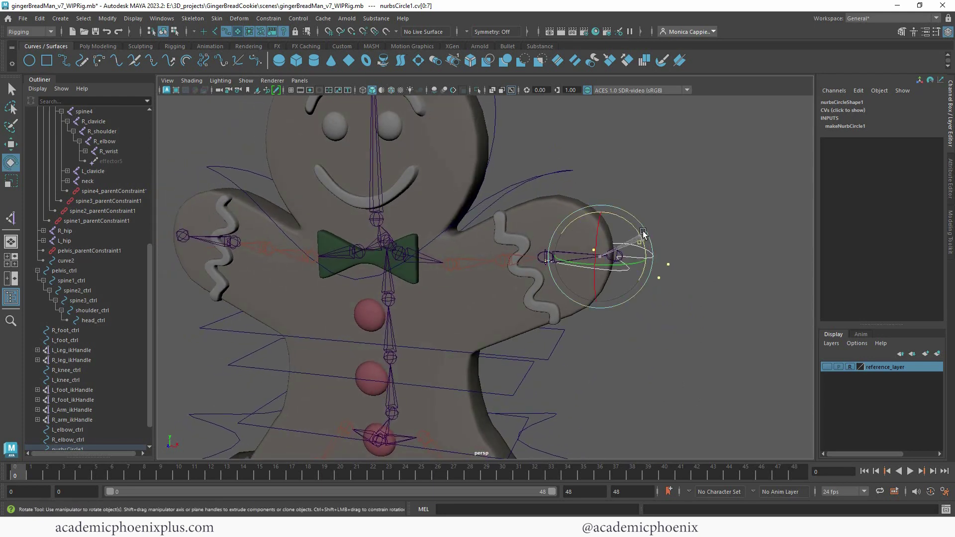
pyautogui.press('r')
pyautogui.moveTo(601, 208); pyautogui.dragTo(684, 264)
pyautogui.press('space')
pyautogui.press('space')
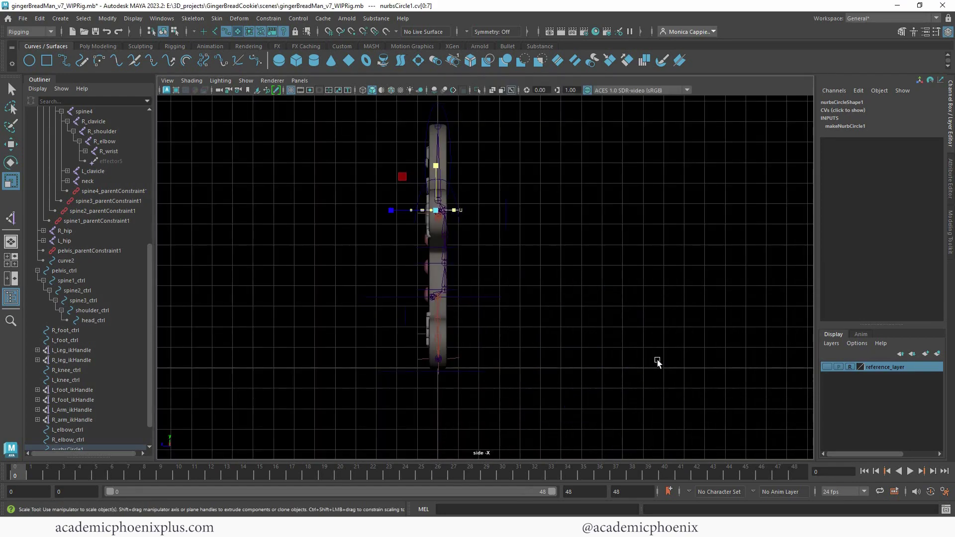
pyautogui.press('space')
pyautogui.press('space')
pyautogui.scroll(5, 460, 368)
pyautogui.press('f')
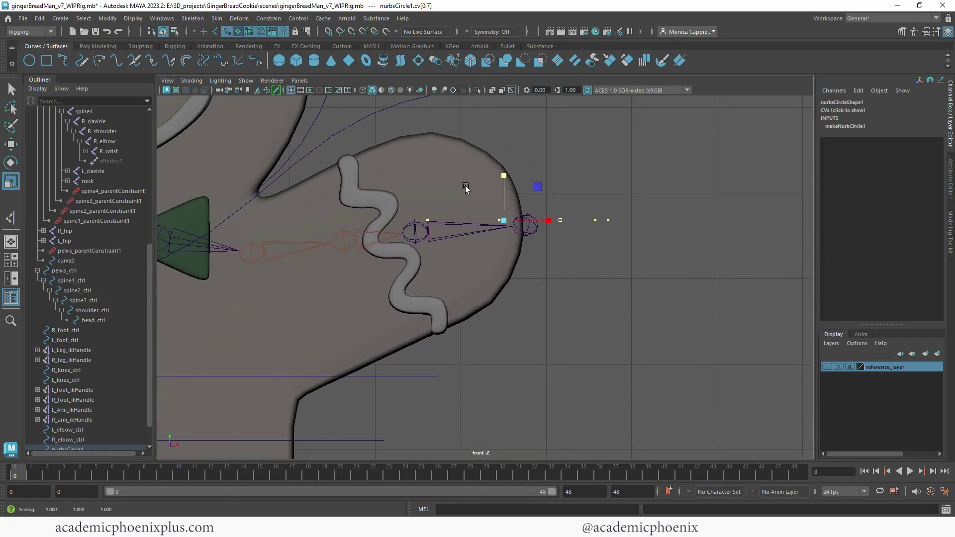
# Move and rotate the hand curve's control vertices in the front view to line them up with the hand bone.
pyautogui.press('w')
pyautogui.moveTo(503, 170); pyautogui.dragTo(498, 184)
pyautogui.press('e')
pyautogui.moveTo(546, 217); pyautogui.dragTo(543, 212)
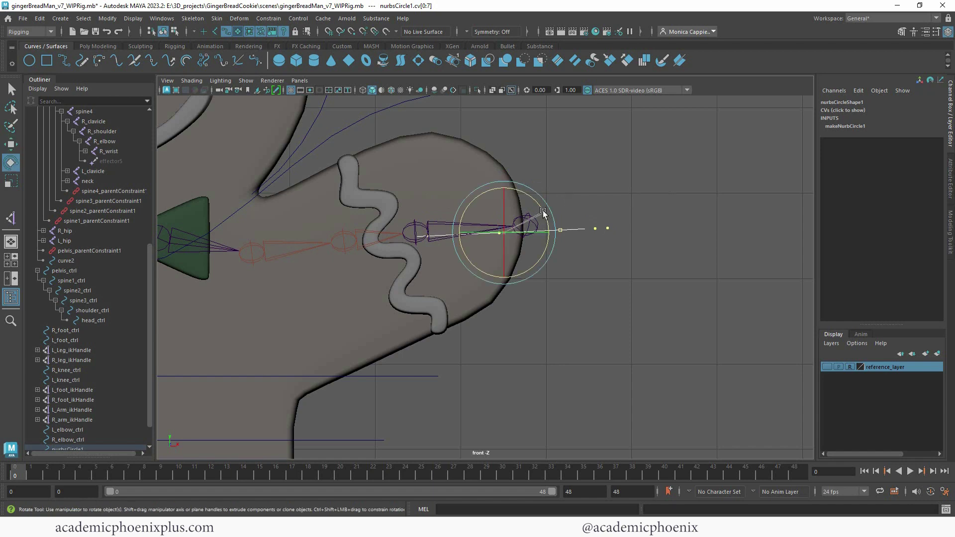
pyautogui.press('w')
pyautogui.moveTo(505, 188); pyautogui.dragTo(505, 185)
pyautogui.press('space')
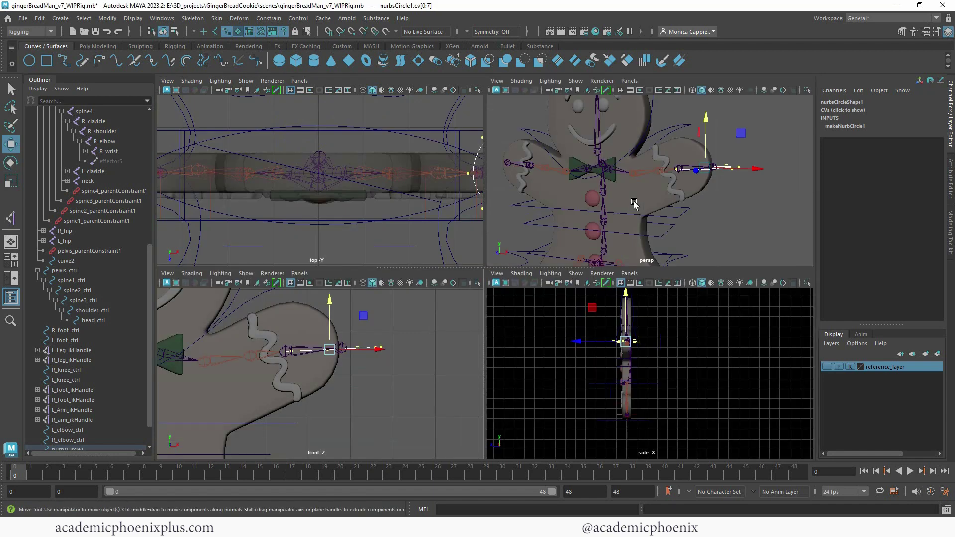
# Pull the front control vertices of the hand curve forward to form a thumb-like bulge.
pyautogui.press('space')
pyautogui.keyDown('alt'); pyautogui.moveTo(603, 247); pyautogui.dragTo(632, 283); pyautogui.keyUp('alt')
pyautogui.click(677, 332)
pyautogui.moveTo(678, 332); pyautogui.dragTo(674, 358)
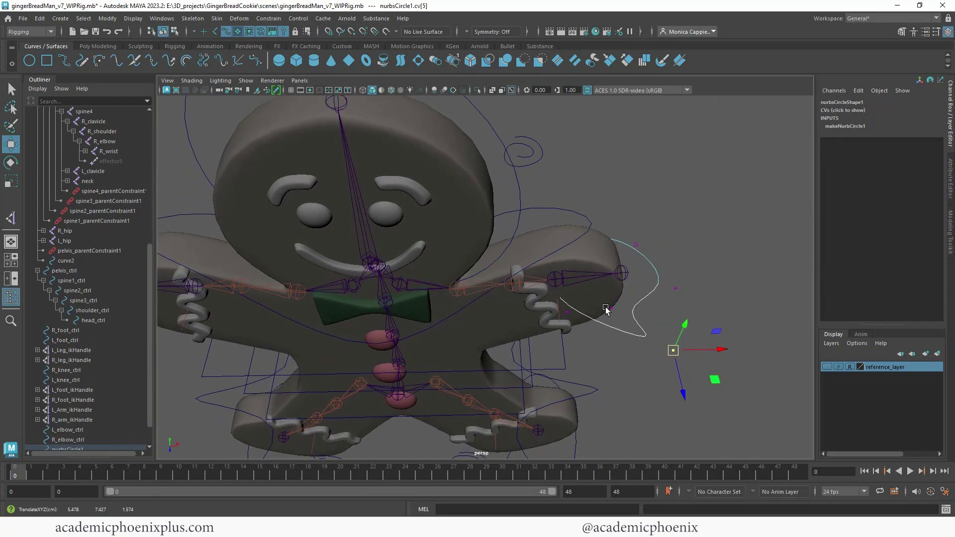
pyautogui.click(609, 304)
pyautogui.click(567, 311)
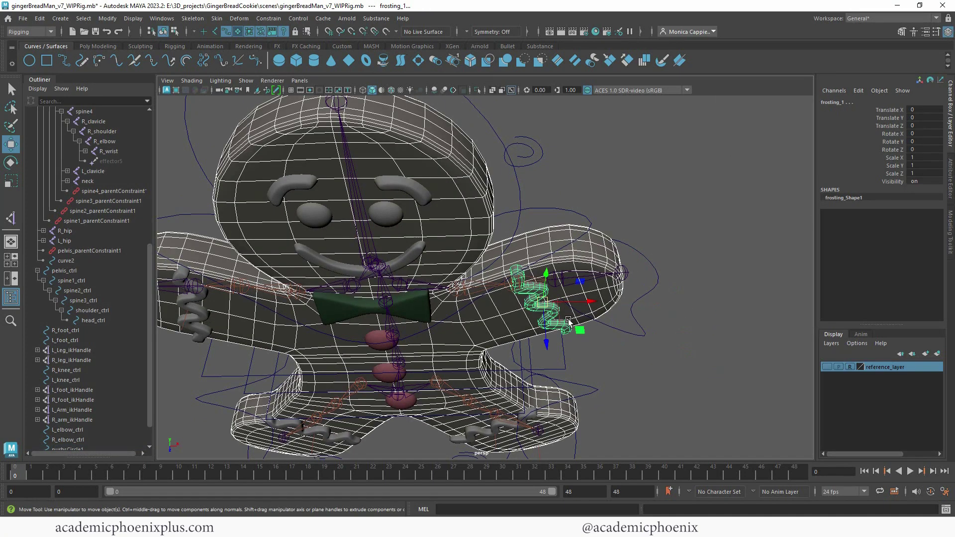
pyautogui.hotkey('ctrl', 'z')
pyautogui.click(566, 311)
pyautogui.moveTo(567, 313); pyautogui.dragTo(565, 357)
# Refine the thumb notch and extend the outer control vertices past the fingertips, and return to object mode.
pyautogui.keyDown('alt'); pyautogui.moveTo(662, 336); pyautogui.dragTo(622, 336); pyautogui.keyUp('alt')
pyautogui.moveTo(616, 417); pyautogui.dragTo(586, 397)
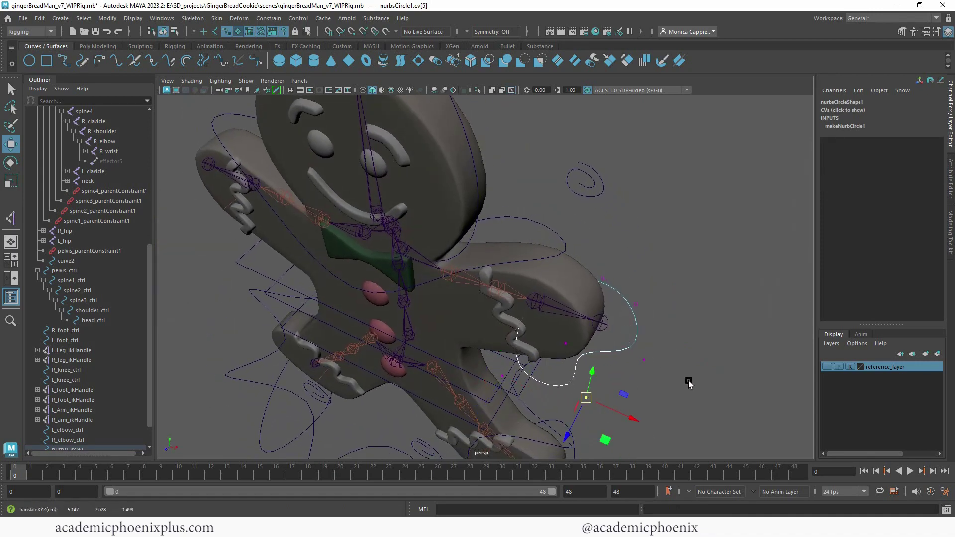
pyautogui.moveTo(689, 377); pyautogui.dragTo(623, 277)
pyautogui.moveTo(645, 348)
pyautogui.mouseDown()
pyautogui.moveTo(642, 321)
pyautogui.moveTo(677, 363)
pyautogui.moveTo(659, 363)
pyautogui.mouseUp()
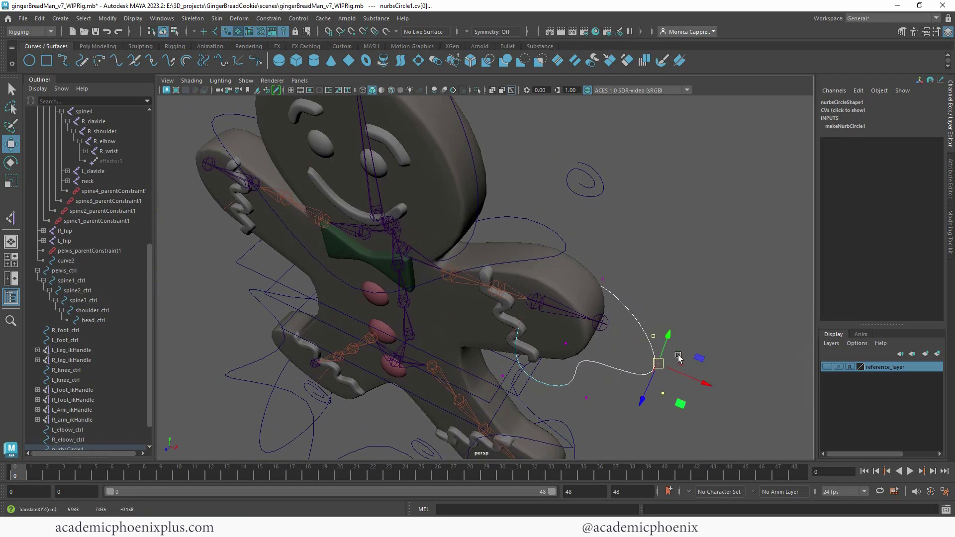
pyautogui.keyDown('alt'); pyautogui.moveTo(680, 358); pyautogui.dragTo(607, 305, button='right'); pyautogui.keyUp('alt')
pyautogui.keyDown('alt'); pyautogui.moveTo(607, 304); pyautogui.dragTo(539, 309); pyautogui.keyUp('alt')
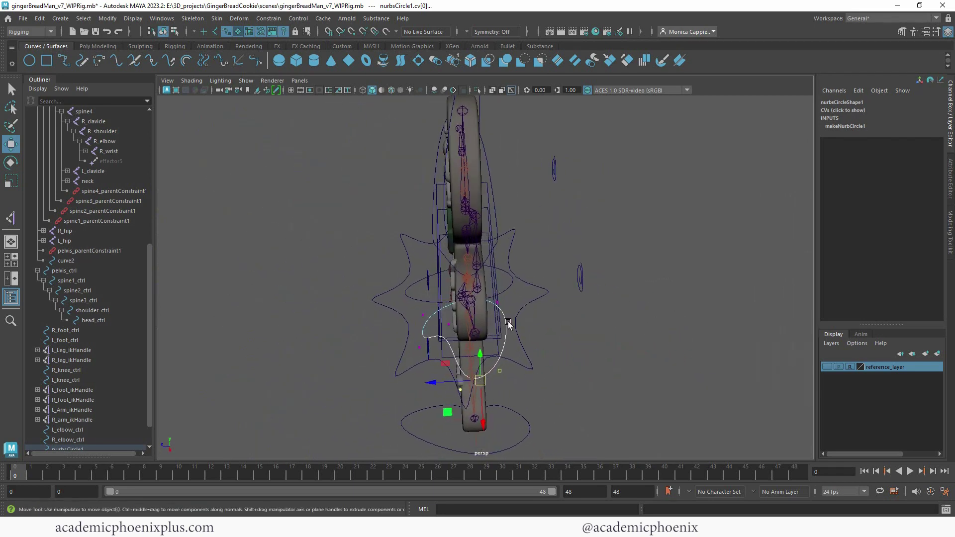
pyautogui.moveTo(510, 319); pyautogui.dragTo(621, 268, button='right')
pyautogui.click(621, 269)
# Flatten all the hand curve's control vertices by scaling them to 0 in Y, and return to object mode.
pyautogui.keyDown('alt'); pyautogui.moveTo(652, 312); pyautogui.dragTo(714, 300); pyautogui.keyUp('alt')
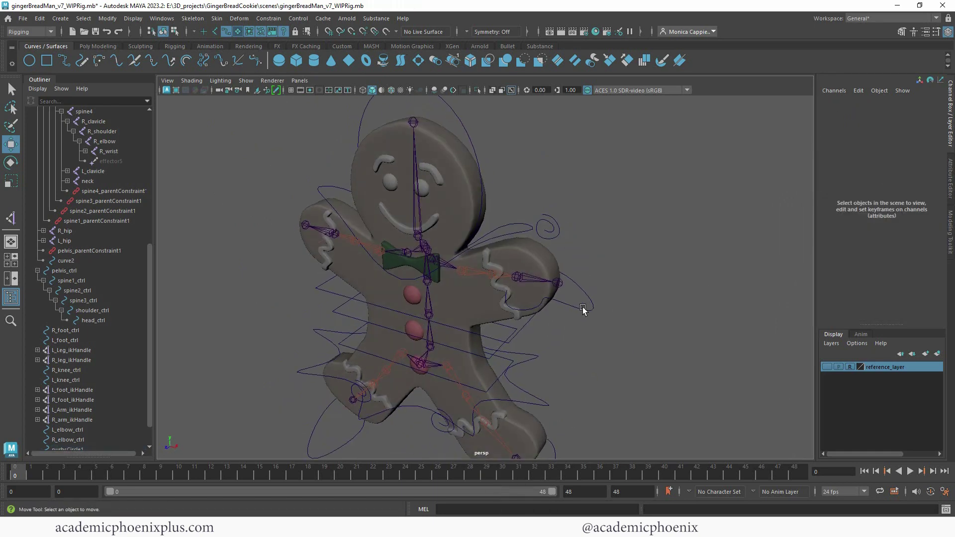
pyautogui.click(584, 311)
pyautogui.keyDown('alt'); pyautogui.moveTo(606, 326); pyautogui.dragTo(631, 291); pyautogui.keyUp('alt')
pyautogui.moveTo(592, 265); pyautogui.dragTo(547, 264, button='right')
pyautogui.moveTo(626, 311); pyautogui.dragTo(511, 236)
pyautogui.press('r')
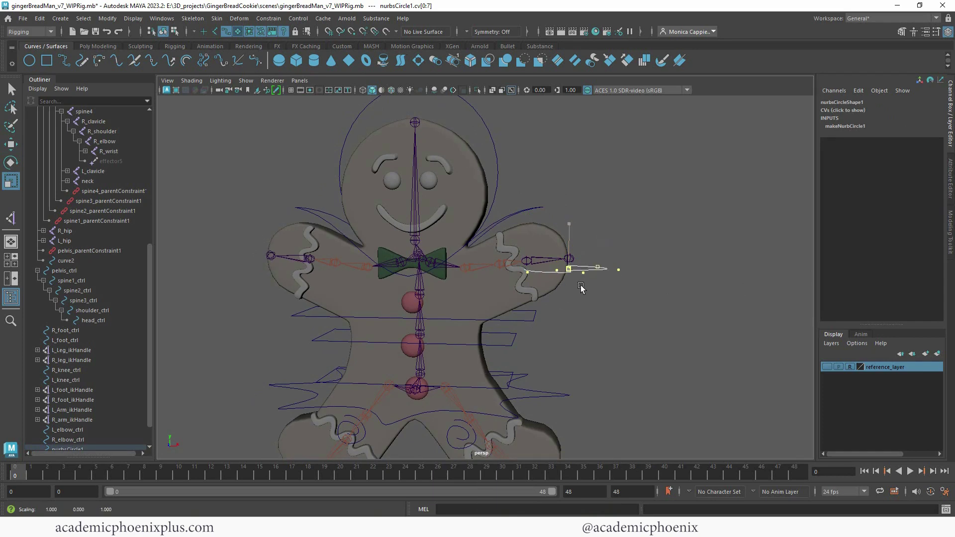
pyautogui.keyDown('alt'); pyautogui.moveTo(582, 290); pyautogui.dragTo(588, 318); pyautogui.keyUp('alt')
pyautogui.moveTo(548, 314); pyautogui.dragTo(595, 245, button='right')
# Try raising the whole hand curve to Translate Y 7.619 to line it up with the hand joint.
pyautogui.keyDown('alt'); pyautogui.moveTo(612, 291); pyautogui.dragTo(673, 256); pyautogui.keyUp('alt')
pyautogui.press('w')
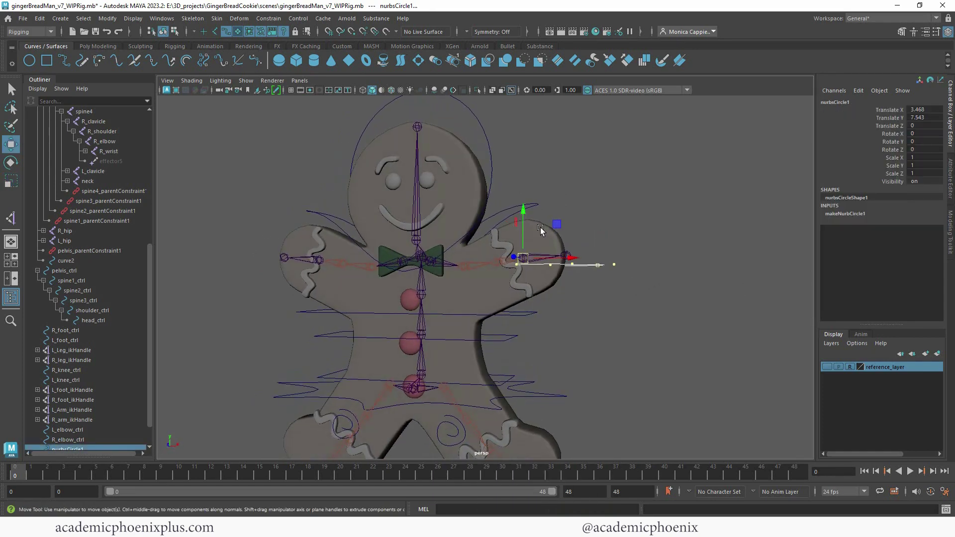
pyautogui.moveTo(661, 302); pyautogui.dragTo(488, 245)
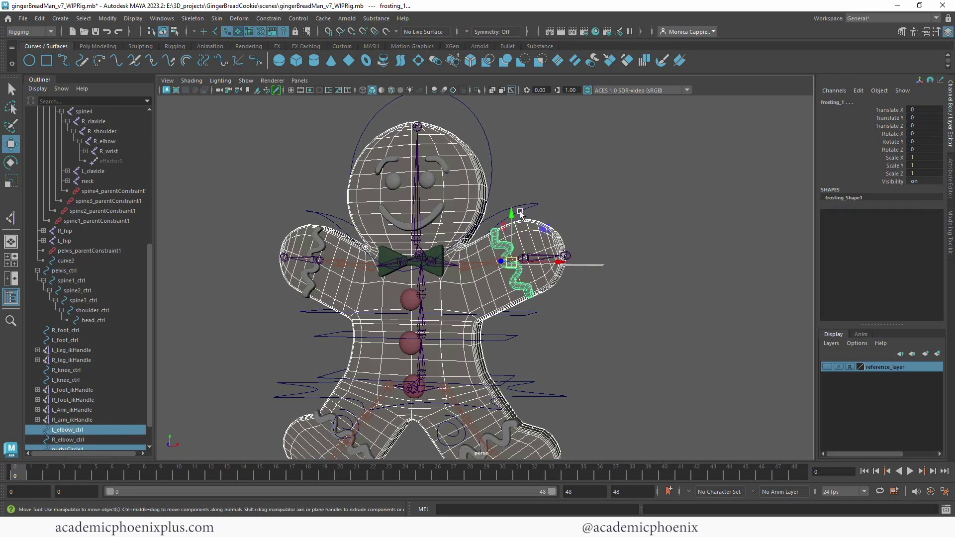
pyautogui.hotkey('ctrl', 'z')
pyautogui.moveTo(522, 215); pyautogui.dragTo(523, 209)
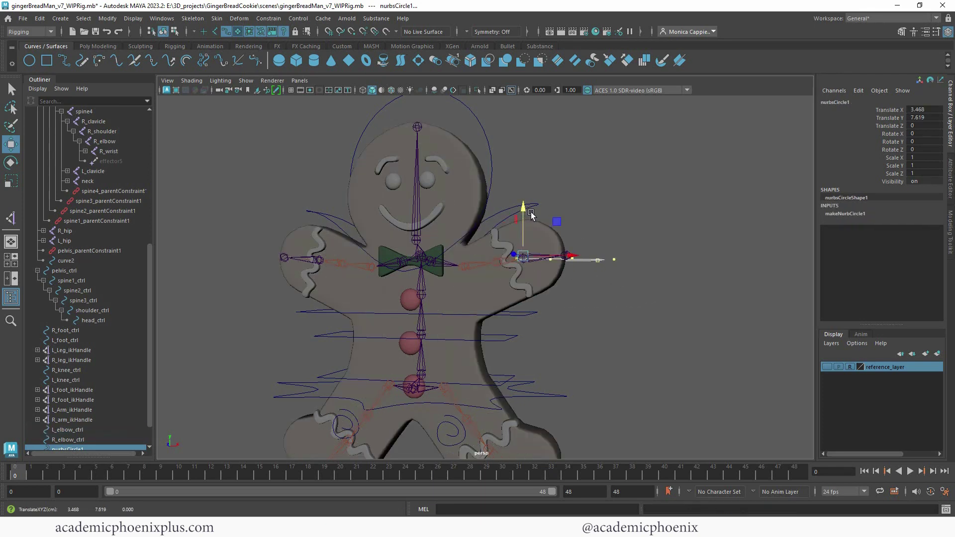
# Snap the hand curve's pivot back onto the left wrist joint.
pyautogui.keyDown('alt'); pyautogui.moveTo(624, 224); pyautogui.dragTo(624, 253); pyautogui.keyUp('alt')
pyautogui.moveTo(603, 265); pyautogui.dragTo(641, 246, button='right')
pyautogui.keyDown('alt'); pyautogui.moveTo(682, 273); pyautogui.dragTo(612, 309); pyautogui.keyUp('alt')
pyautogui.click(597, 306)
pyautogui.click(602, 296)
pyautogui.keyDown('alt'); pyautogui.moveTo(575, 303); pyautogui.dragTo(810, 327, button='right'); pyautogui.keyUp('alt')
pyautogui.keyDown('alt'); pyautogui.moveTo(686, 283); pyautogui.dragTo(610, 330, button='middle'); pyautogui.keyUp('alt')
pyautogui.keyDown('alt'); pyautogui.moveTo(610, 330); pyautogui.dragTo(629, 318, button='right'); pyautogui.keyUp('alt')
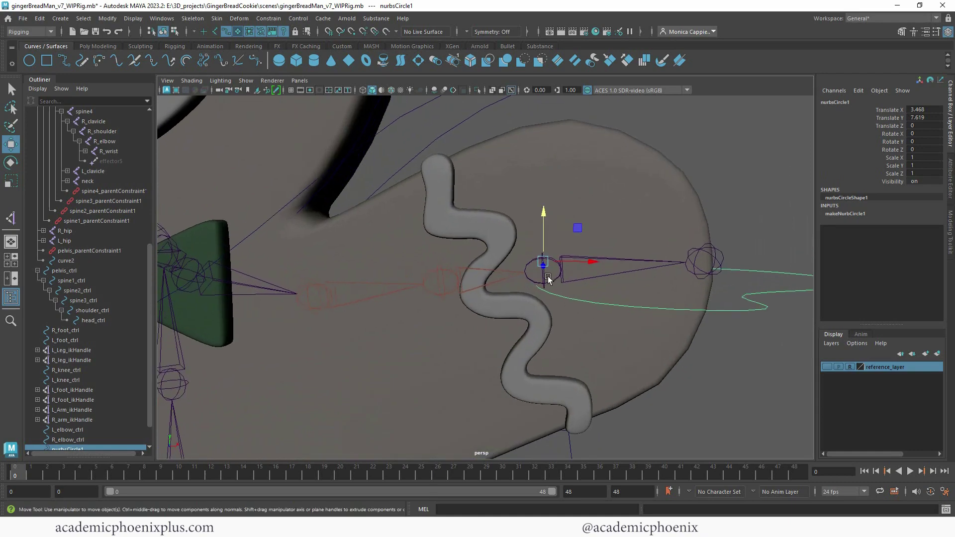
pyautogui.press('v')
pyautogui.moveTo(542, 262); pyautogui.dragTo(545, 273)
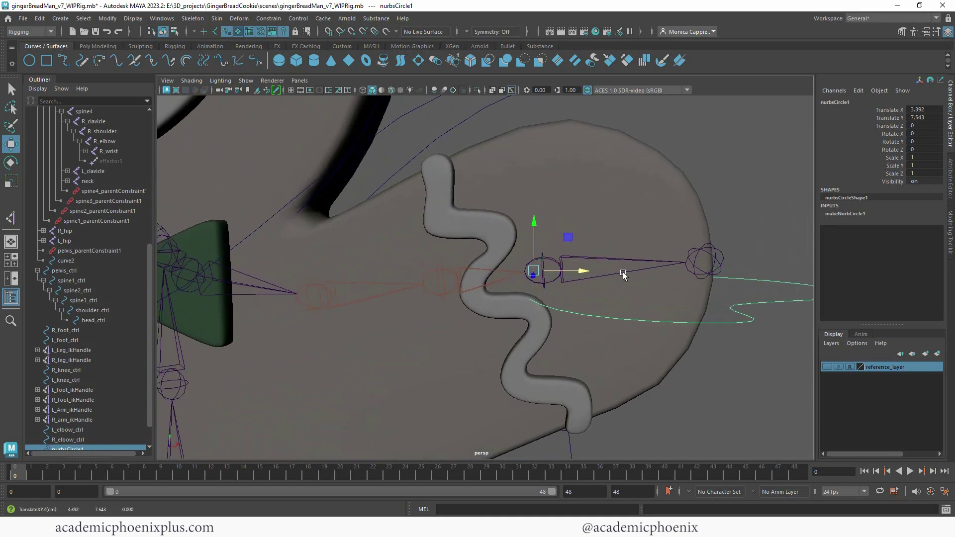
# Rotate and raise all the hand curve's control vertices in the front view to match the left hand bone's angle.
pyautogui.keyDown('alt'); pyautogui.moveTo(617, 271); pyautogui.dragTo(670, 284); pyautogui.keyUp('alt')
pyautogui.keyDown('alt'); pyautogui.moveTo(669, 283); pyautogui.dragTo(582, 266, button='right'); pyautogui.keyUp('alt')
pyautogui.press('space')
pyautogui.press('space')
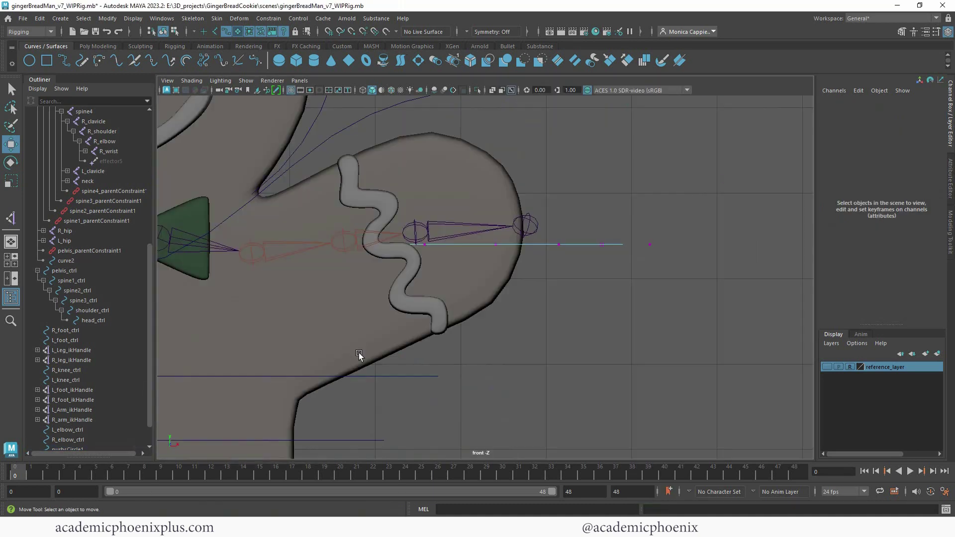
pyautogui.moveTo(652, 324); pyautogui.dragTo(429, 229)
pyautogui.moveTo(507, 203); pyautogui.dragTo(525, 186)
pyautogui.hotkey('ctrl', 'z')
pyautogui.press('e')
pyautogui.moveTo(564, 213); pyautogui.dragTo(527, 185)
pyautogui.press('w')
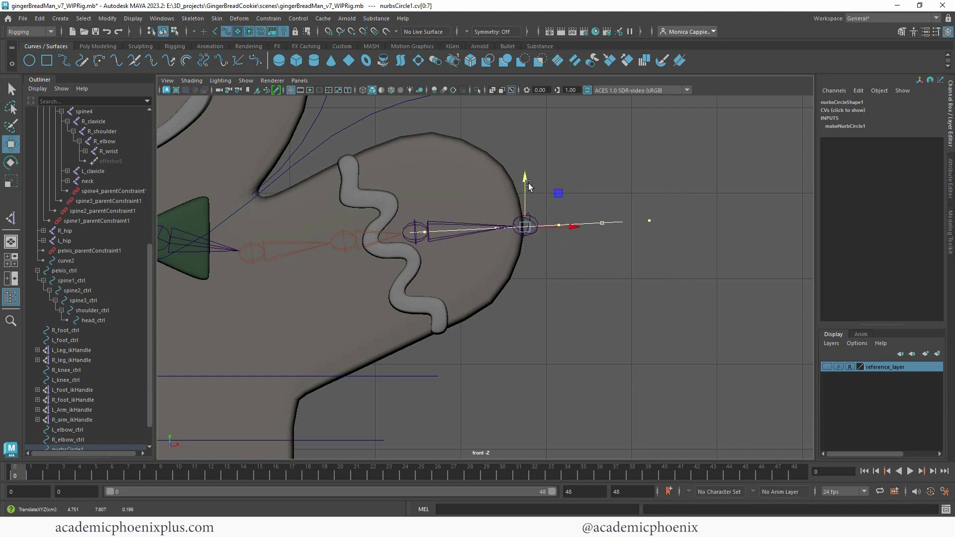
pyautogui.moveTo(614, 227); pyautogui.dragTo(661, 210, button='right')
# Duplicate the left hand curve and mirror the copy with a Scale X of -1.
pyautogui.press('space')
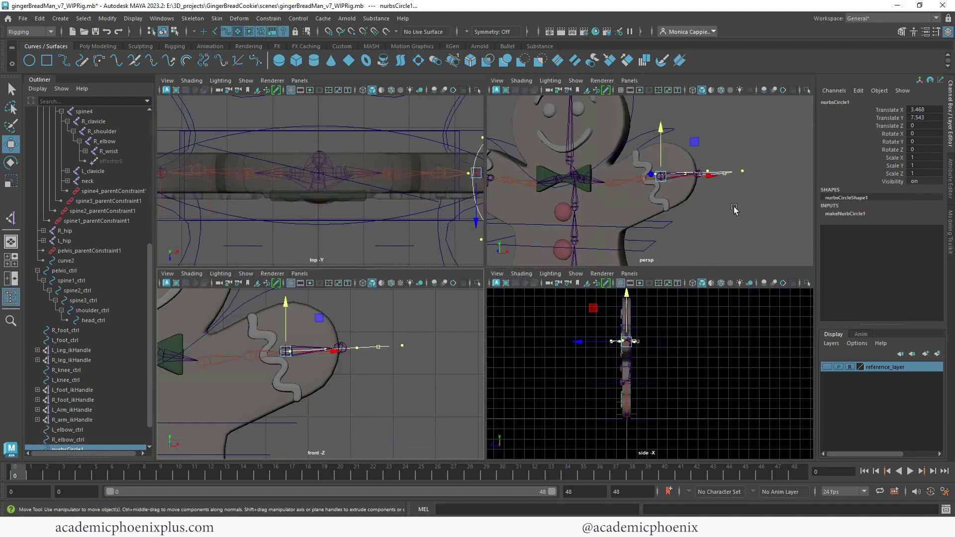
pyautogui.press('space')
pyautogui.moveTo(635, 291); pyautogui.dragTo(465, 260, button='right')
pyautogui.click(721, 264)
pyautogui.keyDown('alt'); pyautogui.moveTo(464, 260); pyautogui.dragTo(558, 316); pyautogui.keyUp('alt')
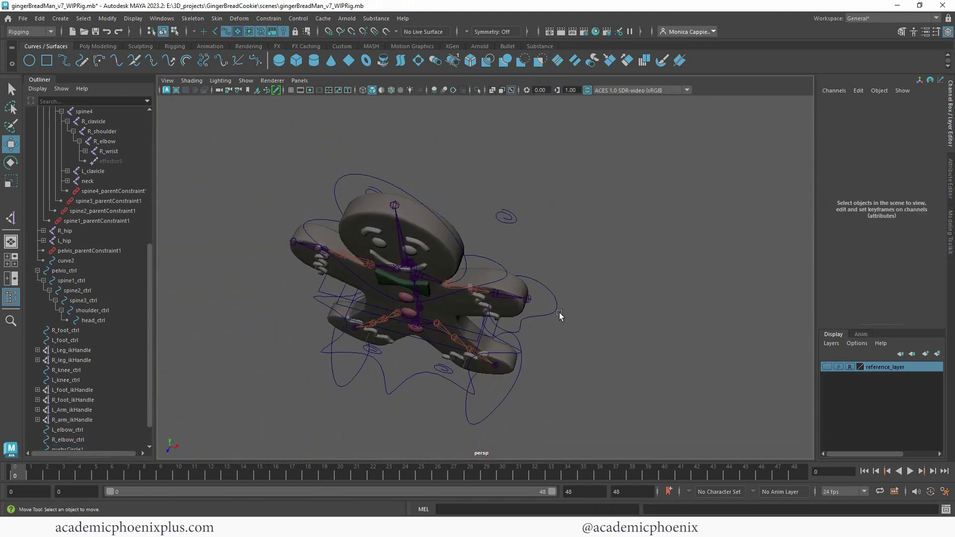
pyautogui.click(562, 315)
pyautogui.hotkey('ctrl', 'd')
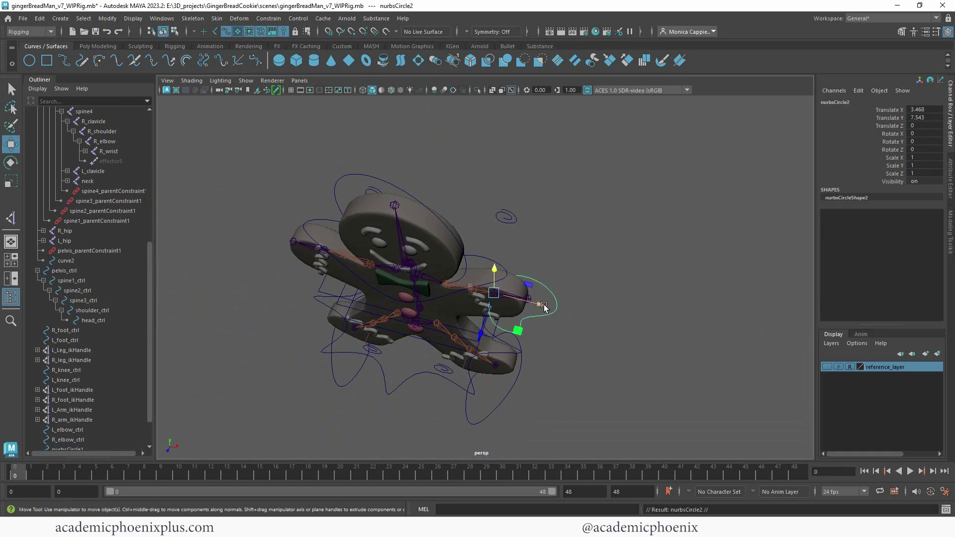
pyautogui.press('e')
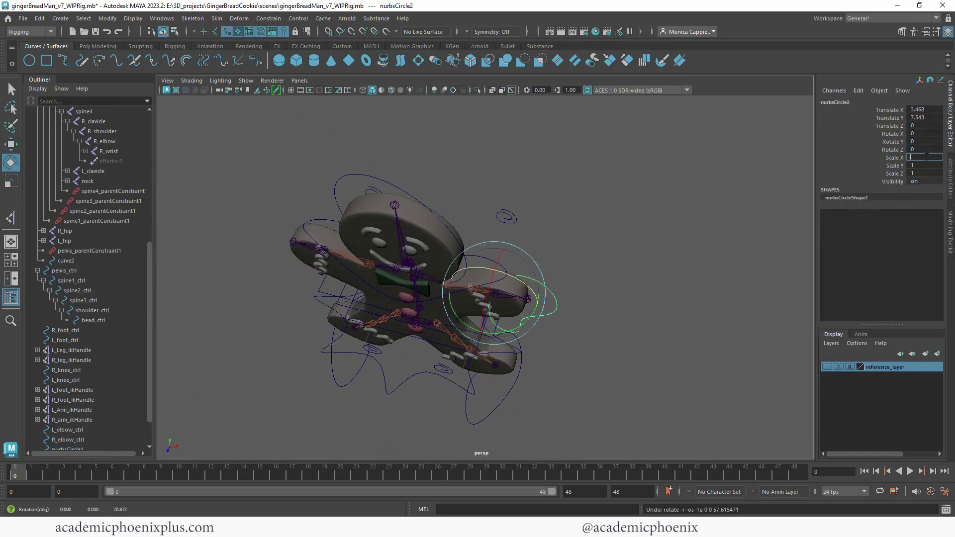
pyautogui.press('Return')
# Snap the mirrored hand curve onto the wrist joint of the character's right arm.
pyautogui.keyDown('alt'); pyautogui.moveTo(260, 207); pyautogui.dragTo(451, 277); pyautogui.keyUp('alt')
pyautogui.press('w')
pyautogui.press('v')
pyautogui.moveTo(398, 303); pyautogui.dragTo(388, 304, button='middle')
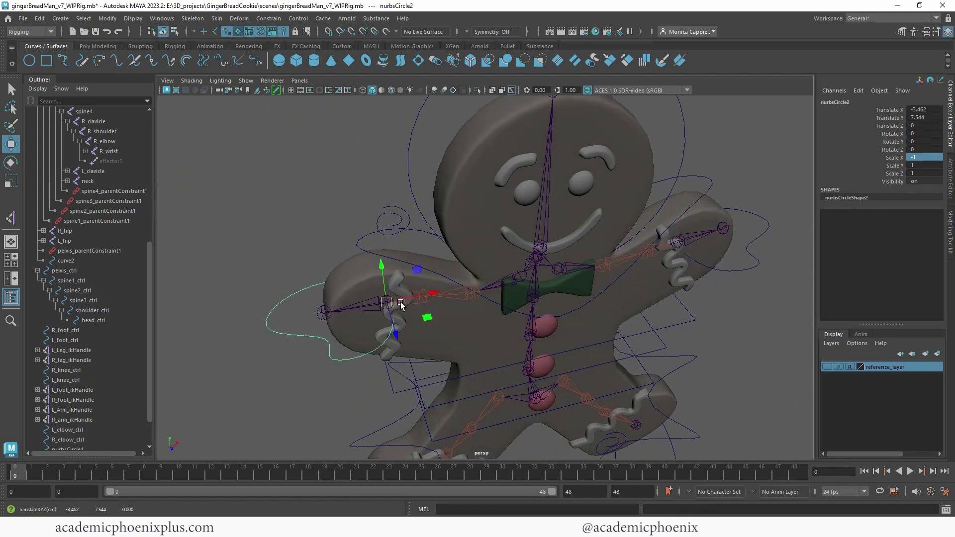
pyautogui.keyDown('alt'); pyautogui.moveTo(401, 304); pyautogui.dragTo(367, 261); pyautogui.keyUp('alt')
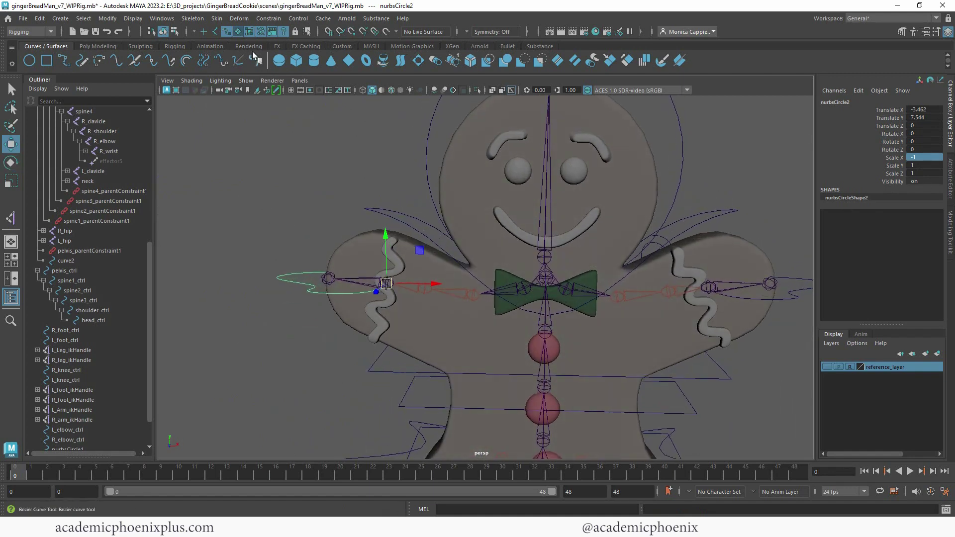
pyautogui.click(98, 46)
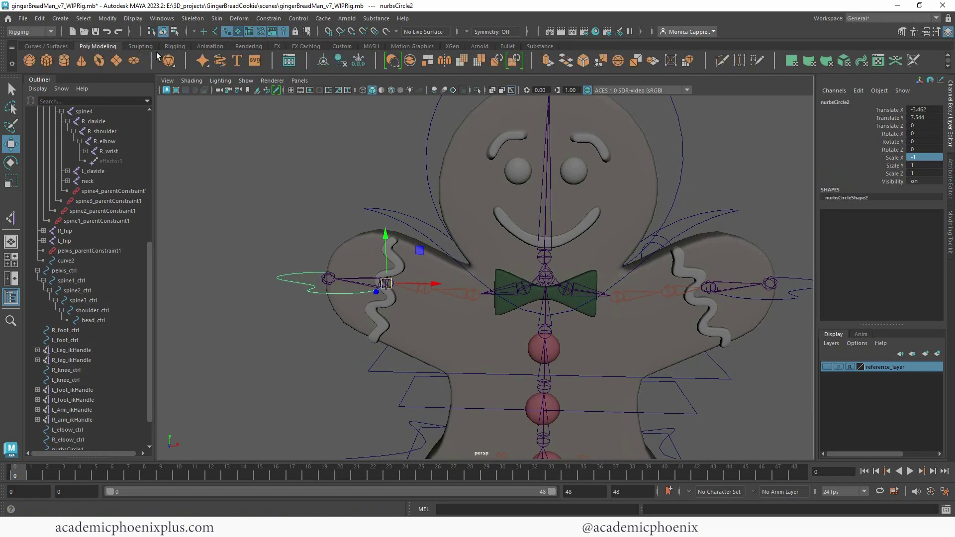
# Freeze the transformations of both hand control curves.
pyautogui.click(358, 60)
pyautogui.keyDown('alt'); pyautogui.moveTo(394, 107); pyautogui.dragTo(613, 246); pyautogui.keyUp('alt')
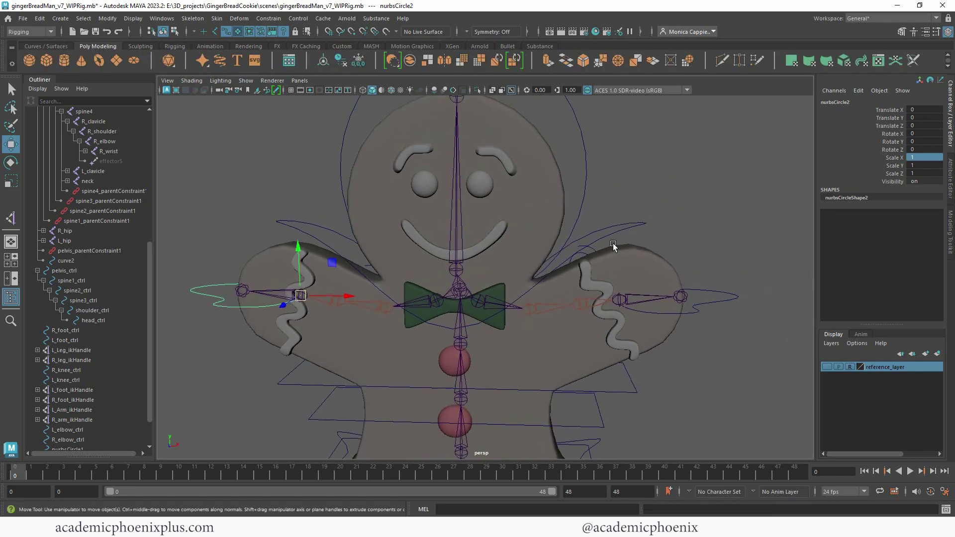
pyautogui.click(722, 296)
pyautogui.click(358, 60)
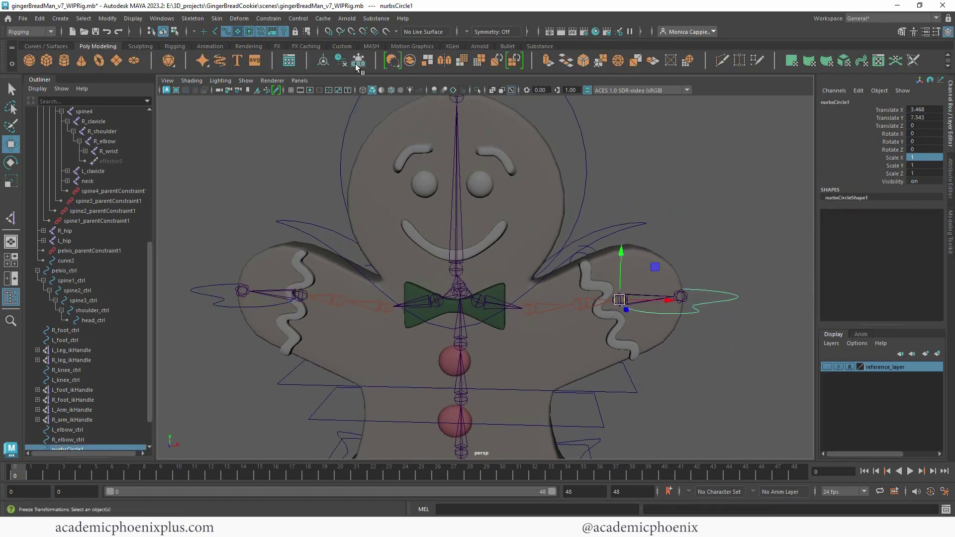
pyautogui.click(758, 188)
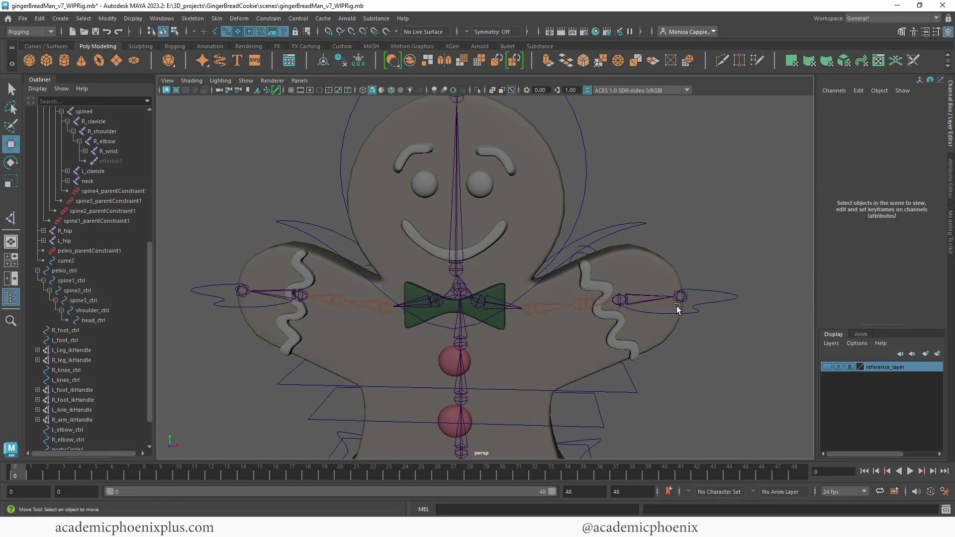
# Rename the curve around the character's left hand as L_hand_ctrl.
pyautogui.click(709, 291)
pyautogui.click(827, 103)
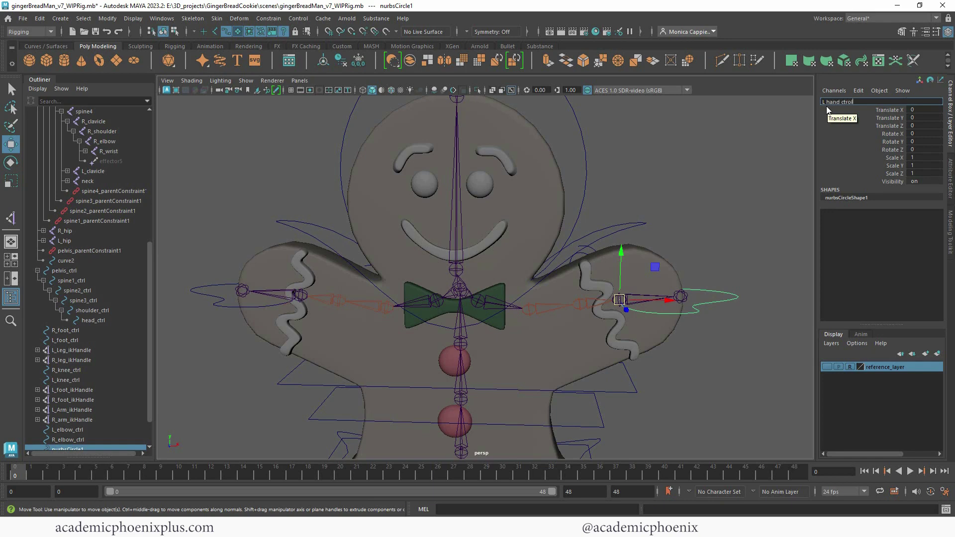
pyautogui.press('Return')
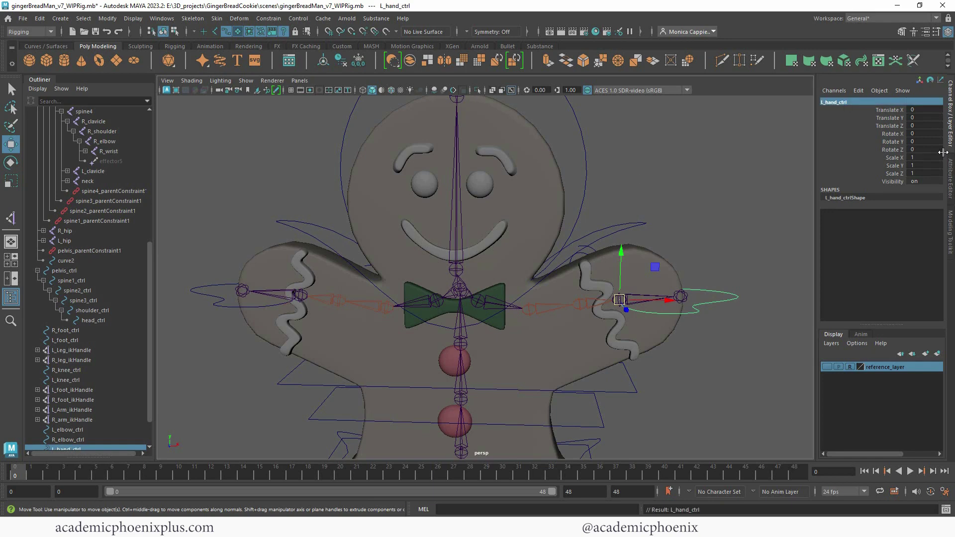
# Rename the mirrored curve around the character's right hand as R_hand_ctrl.
pyautogui.click(867, 103)
pyautogui.click(236, 311)
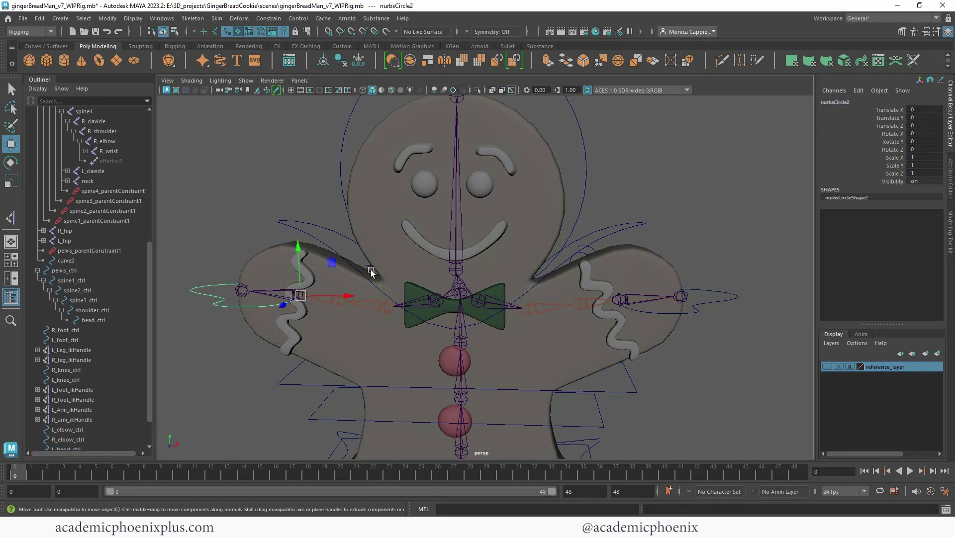
pyautogui.click(837, 103)
pyautogui.write('L_hand_ctrl')
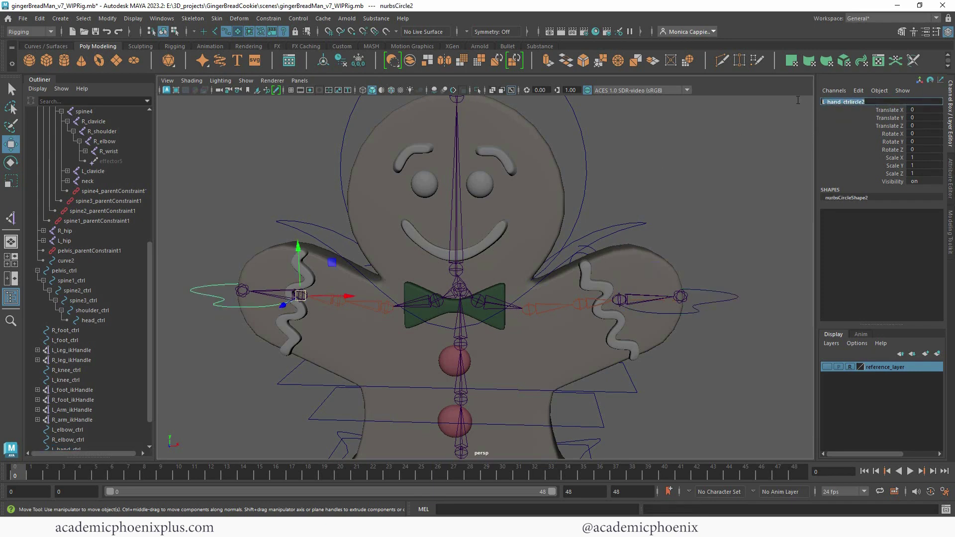
pyautogui.press('Return')
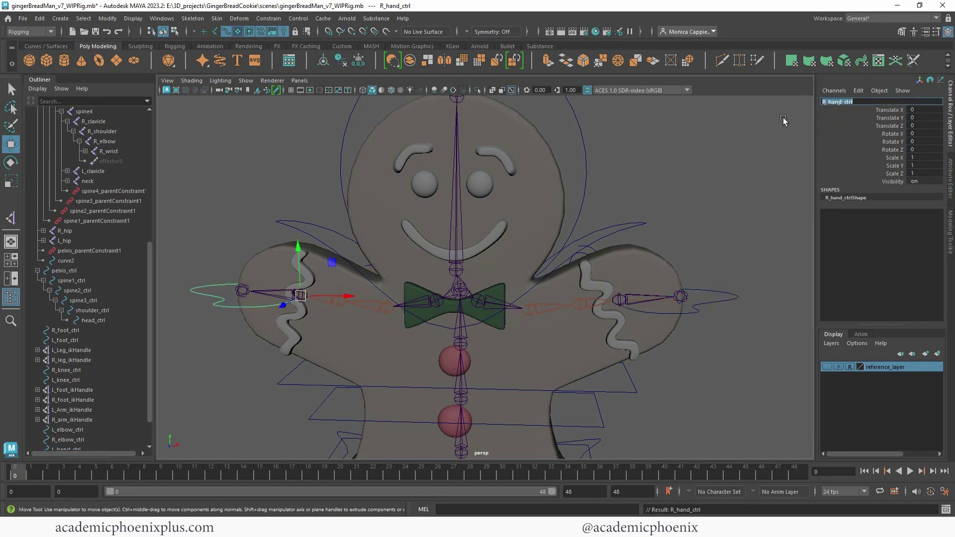
pyautogui.click(746, 203)
# Parent-constrain L_Arm_ikHandle to L_hand_ctrl.
pyautogui.keyDown('alt'); pyautogui.moveTo(746, 202); pyautogui.dragTo(692, 223); pyautogui.keyUp('alt')
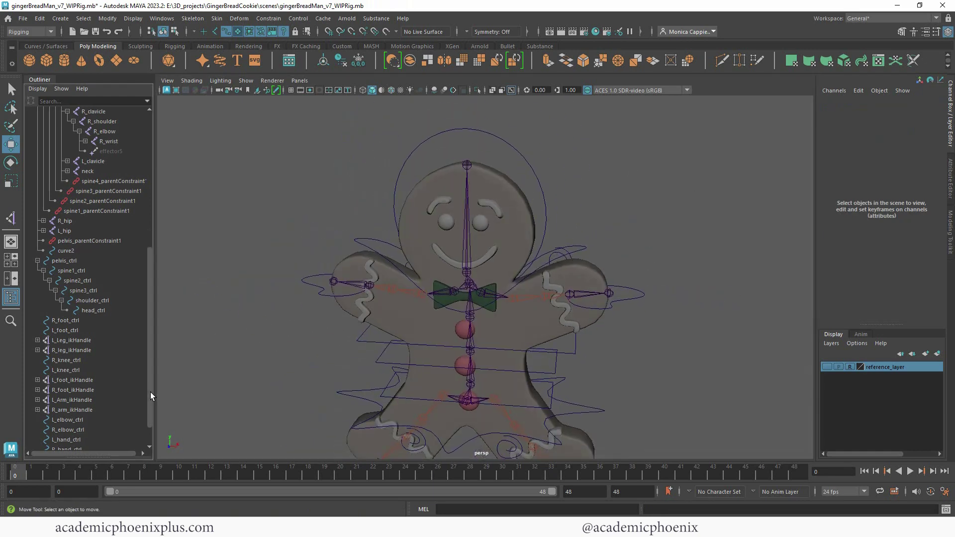
pyautogui.scroll(-2, 151, 392)
pyautogui.click(83, 381)
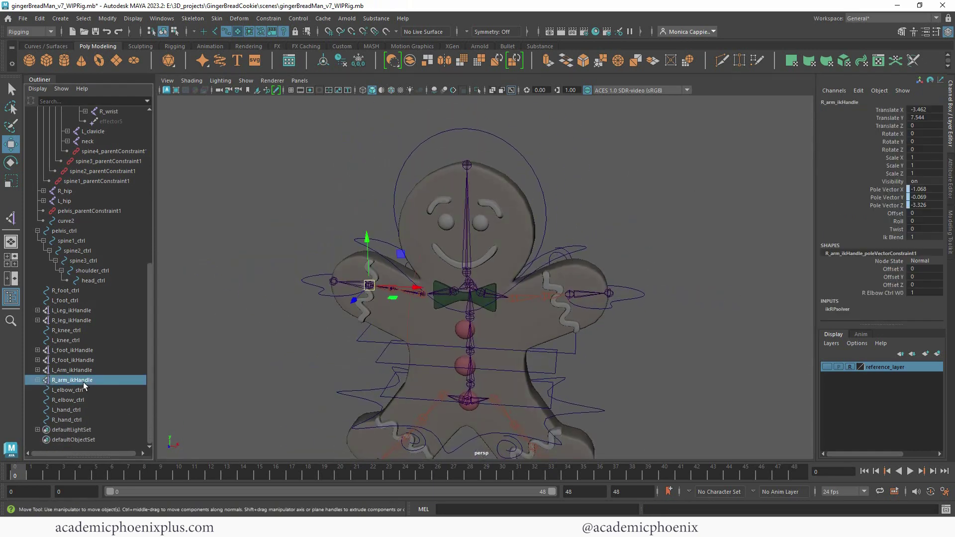
pyautogui.click(83, 410)
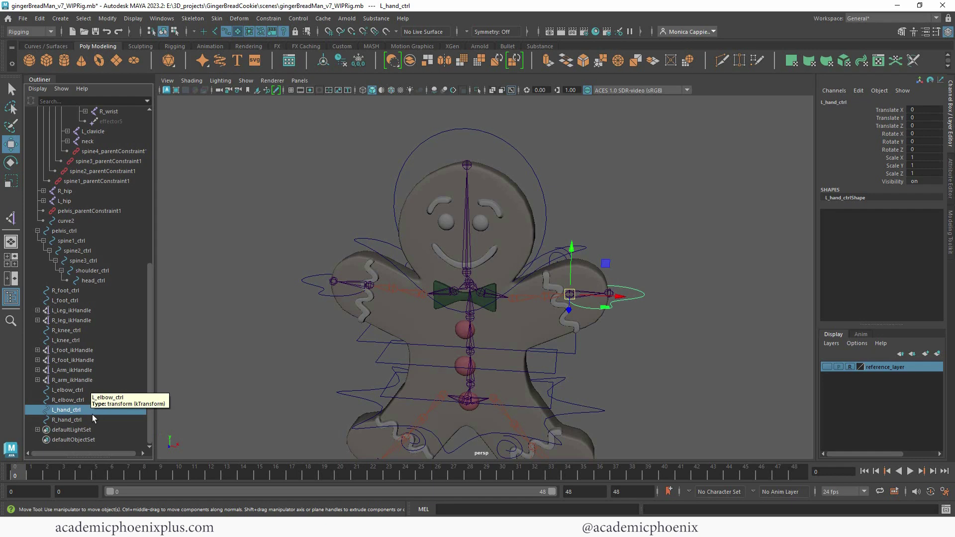
pyautogui.keyDown('ctrl'); pyautogui.click(92, 369); pyautogui.keyUp('ctrl')
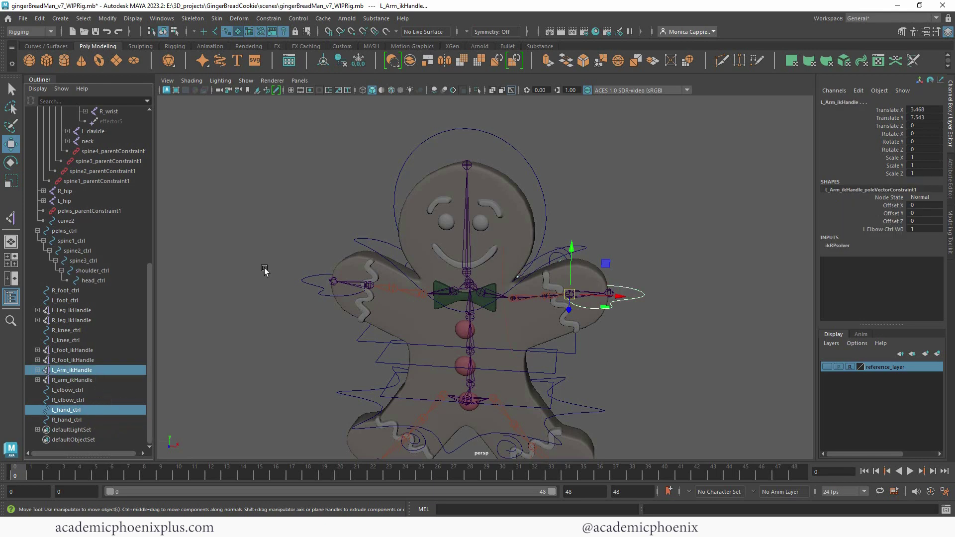
pyautogui.click(269, 18)
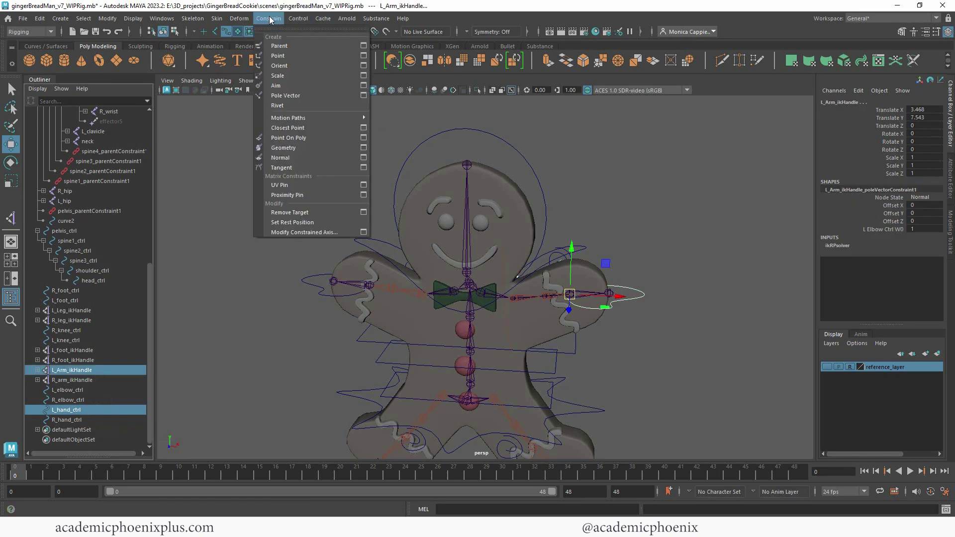
pyautogui.click(279, 46)
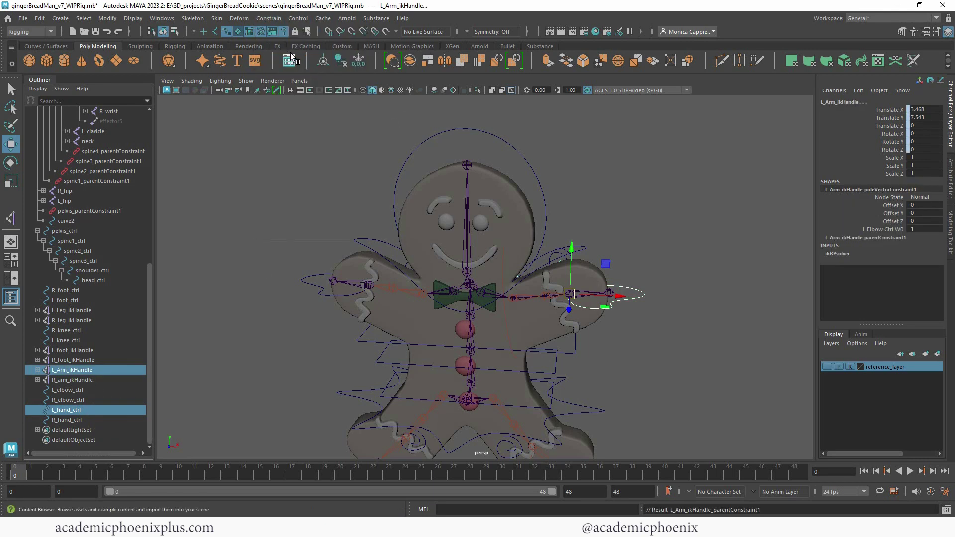
# Move L_hand_ctrl to test how the left arm follows, and undo the move.
pyautogui.click(641, 297)
pyautogui.moveTo(571, 296); pyautogui.dragTo(562, 328)
pyautogui.hotkey('ctrl', 'z')
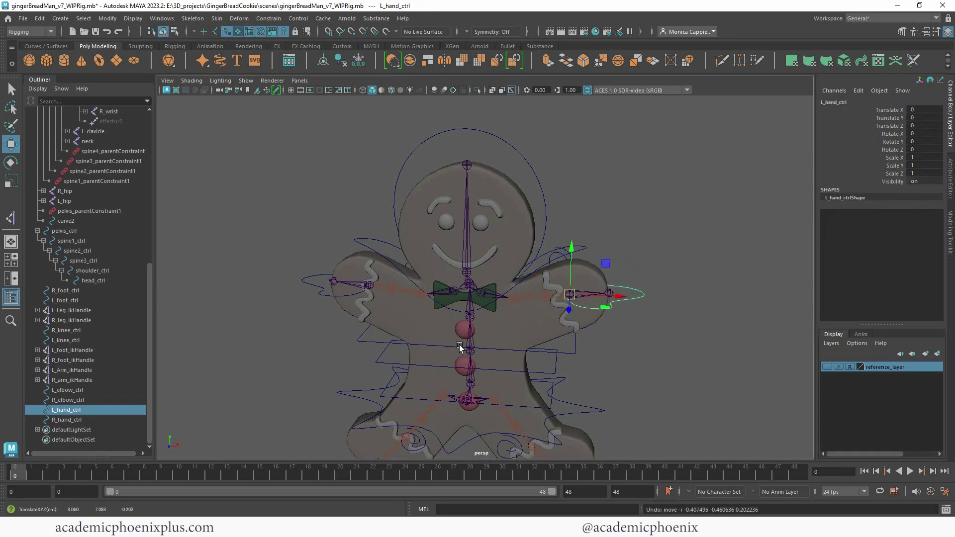
# Parent-constrain R_arm_ikHandle to R_hand_ctrl.
pyautogui.click(77, 419)
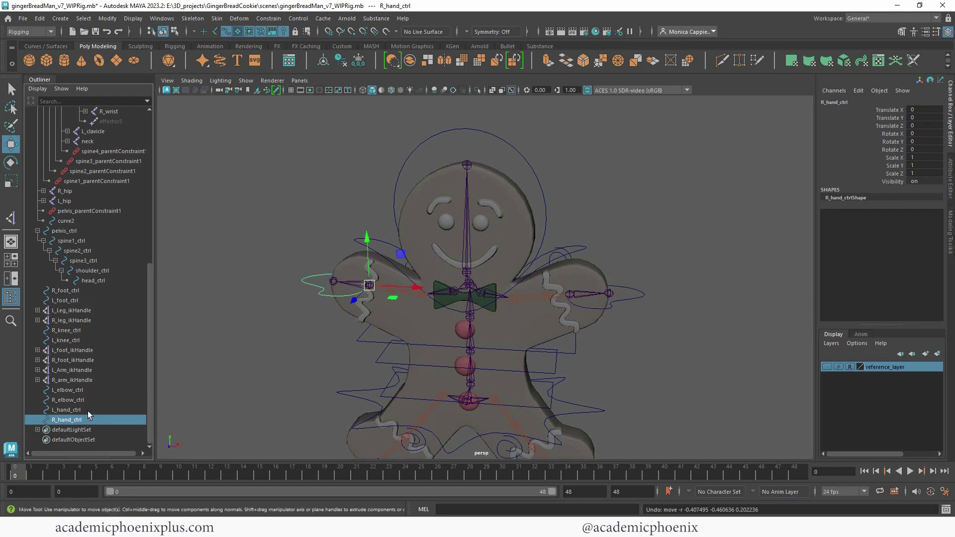
pyautogui.keyDown('ctrl'); pyautogui.click(91, 380); pyautogui.keyUp('ctrl')
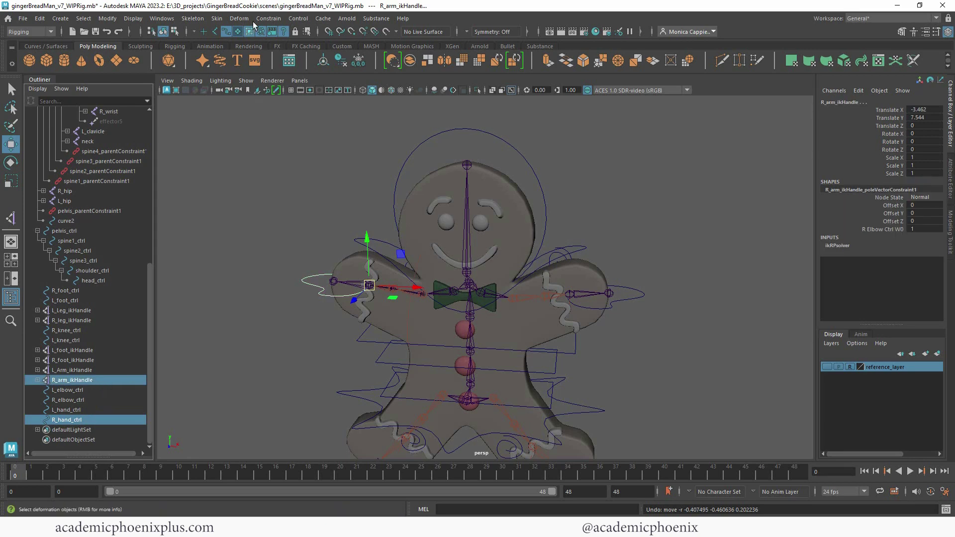
pyautogui.click(268, 19)
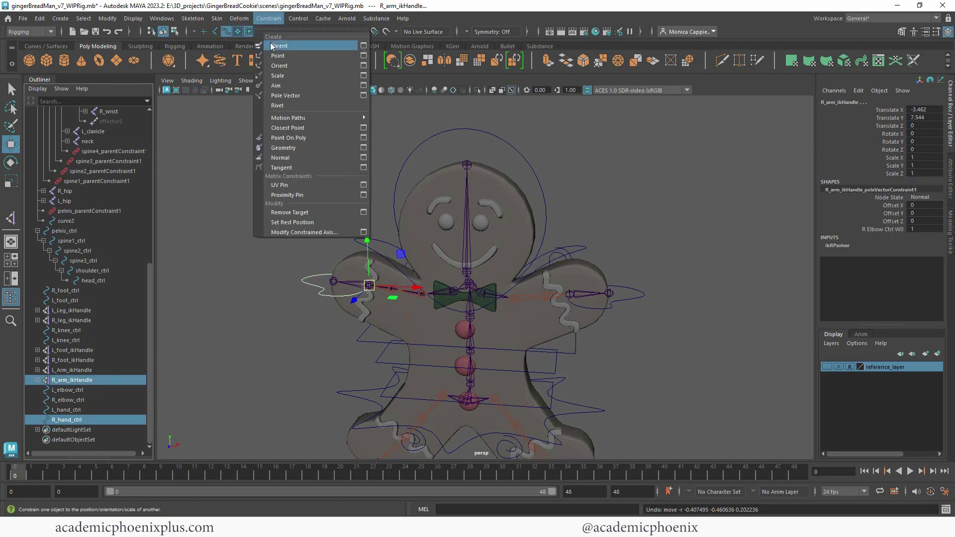
pyautogui.click(272, 32)
# Move and rotate R_hand_ctrl to test the right arm, and undo both changes.
pyautogui.click(369, 285)
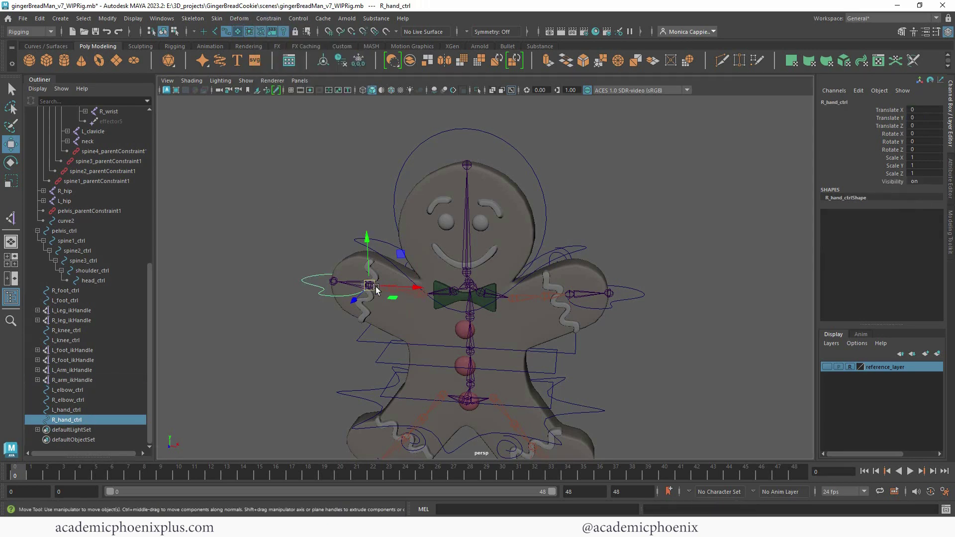
pyautogui.moveTo(369, 285); pyautogui.dragTo(419, 291)
pyautogui.press('e')
pyautogui.hotkey('ctrl', 'z')
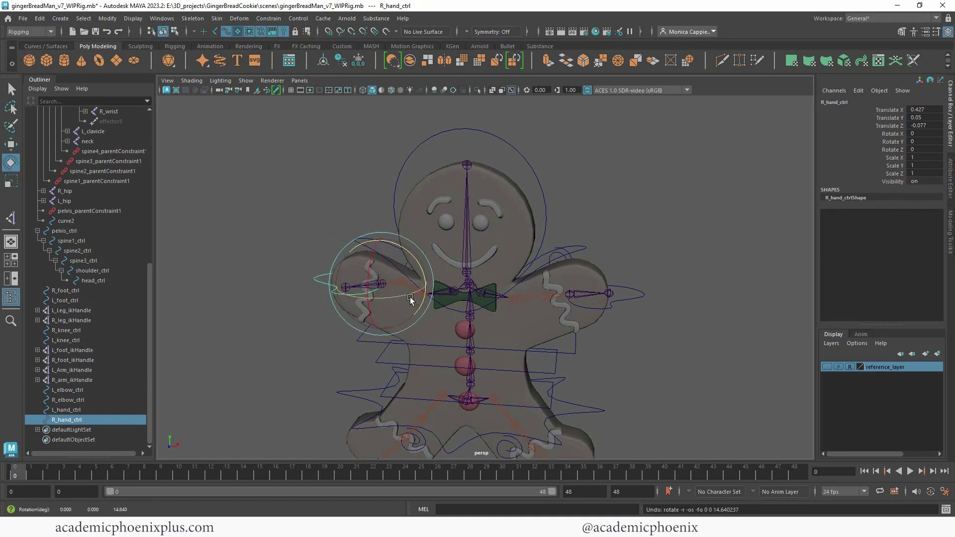
pyautogui.hotkey('ctrl', 'z')
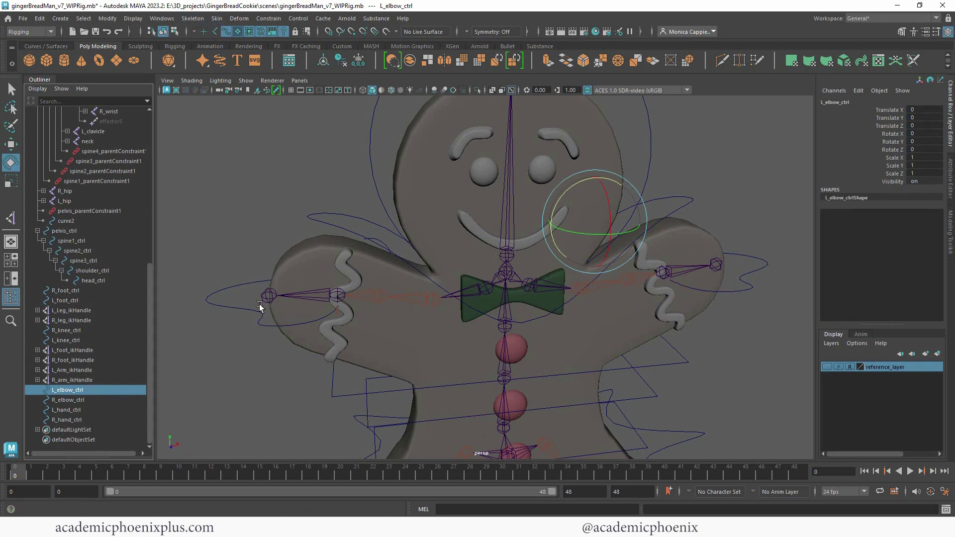
# Activate the IK Handle tool and set its current solver to Single-Chain Solver.
pyautogui.click(193, 19)
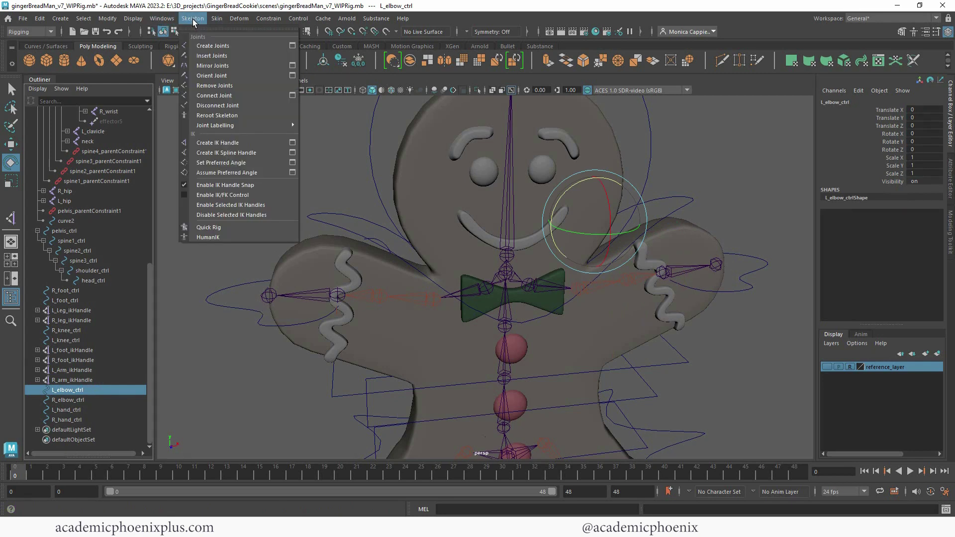
pyautogui.click(217, 143)
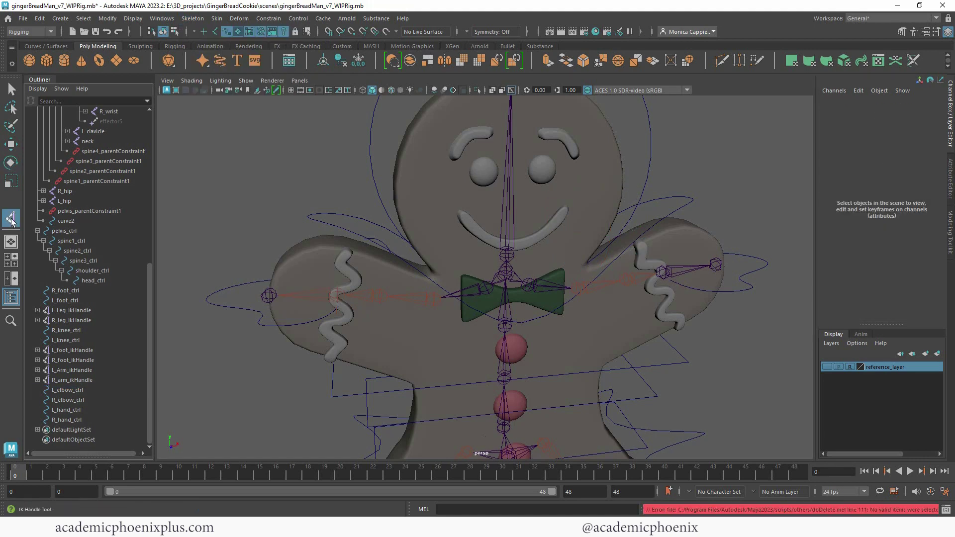
pyautogui.doubleClick(11, 218)
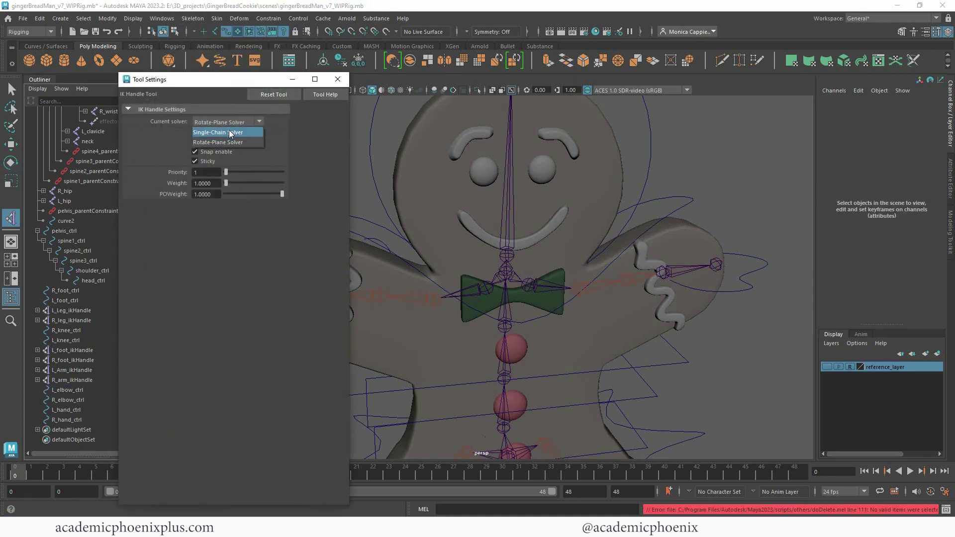
pyautogui.click(230, 133)
pyautogui.click(338, 80)
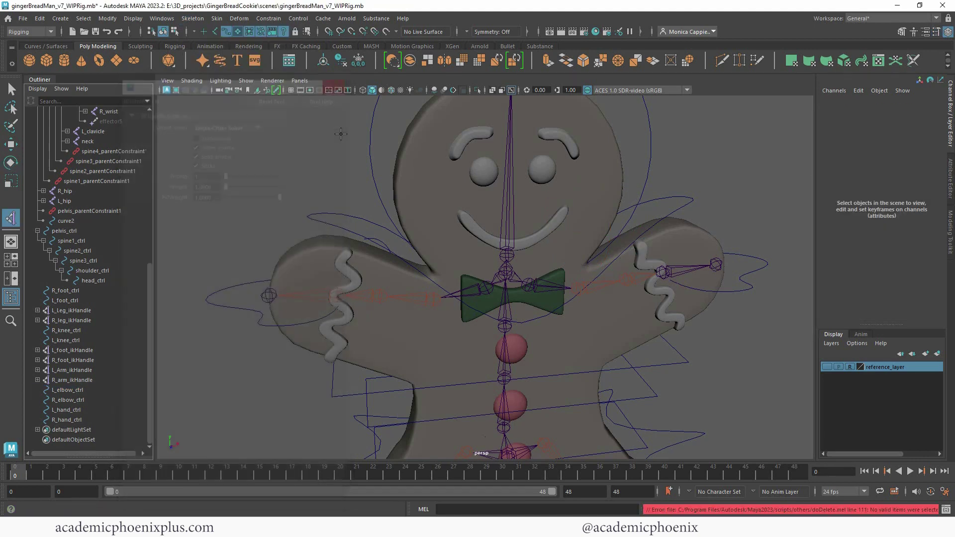
# Create an IK handle from the wrist to the end joint of the character's right hand and rename it R_hand_ikHandle.
pyautogui.click(339, 295)
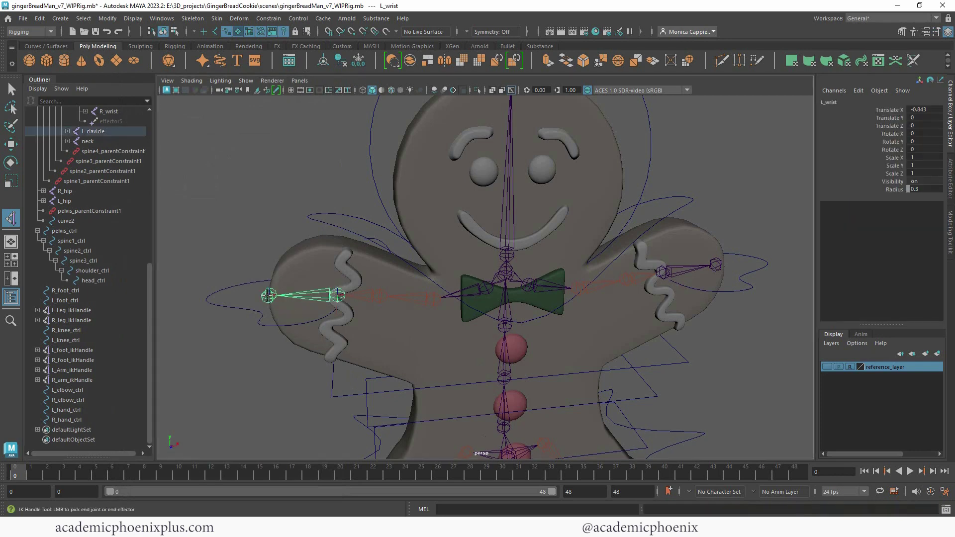
pyautogui.click(269, 295)
pyautogui.press('e')
pyautogui.doubleClick(67, 430)
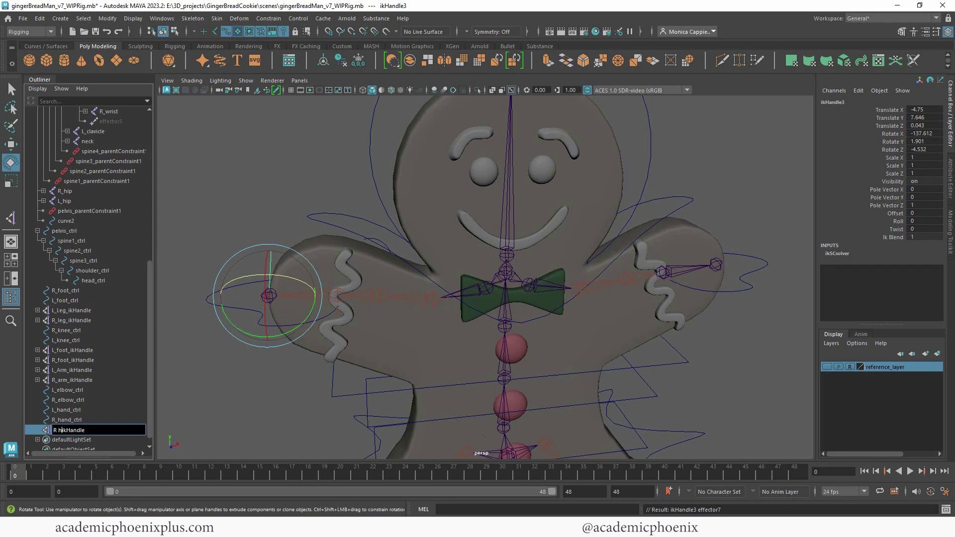
pyautogui.press('Return')
# Create an IK handle from the wrist to the end joint of the character's left hand and rename it L_hand_ikHandle.
pyautogui.press('y')
pyautogui.click(677, 273)
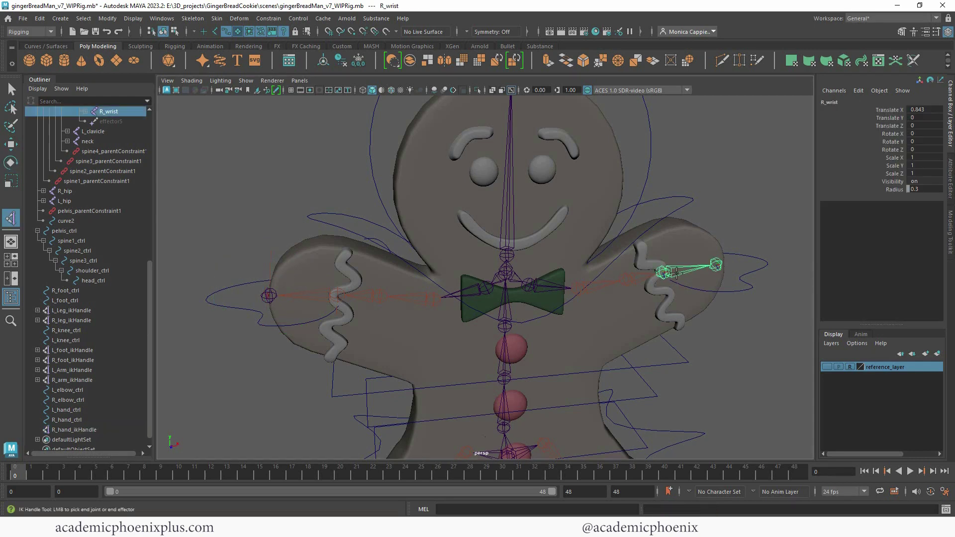
pyautogui.click(716, 265)
pyautogui.press('e')
pyautogui.doubleClick(64, 440)
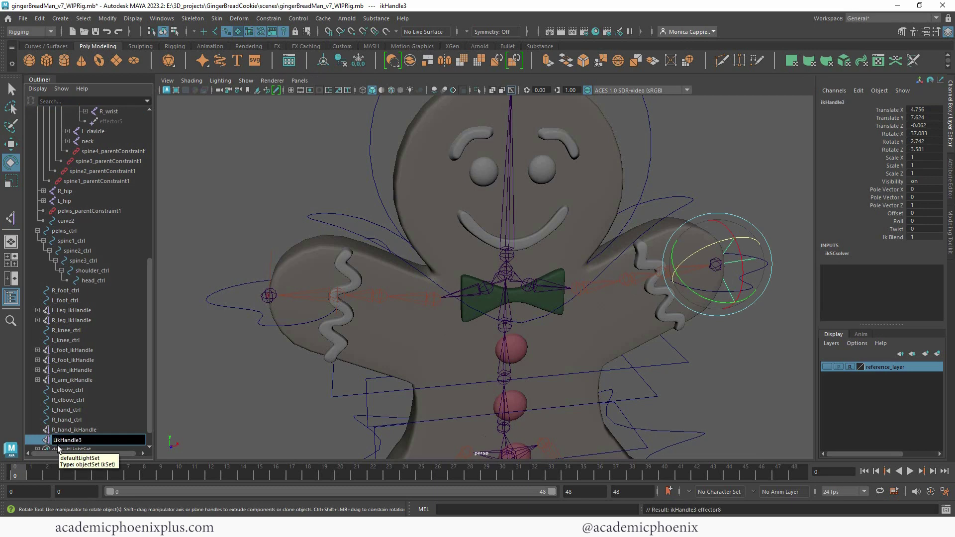
pyautogui.write('L_hand_')
pyautogui.press('End')
pyautogui.press('BackSpace')
pyautogui.press('Return')
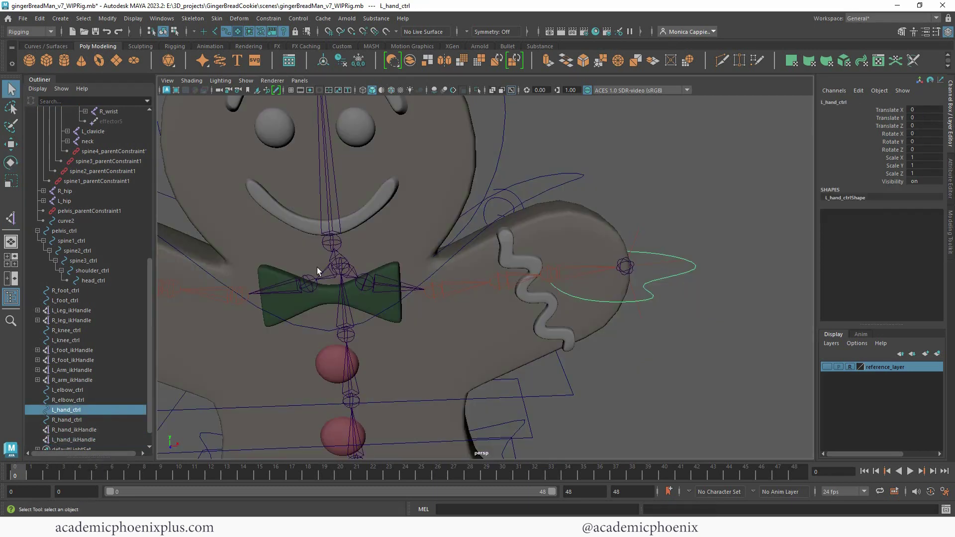
# Parent L_hand_ikHandle under L_hand_ctrl in the scene hierarchy.
pyautogui.scroll(-1, 150, 422)
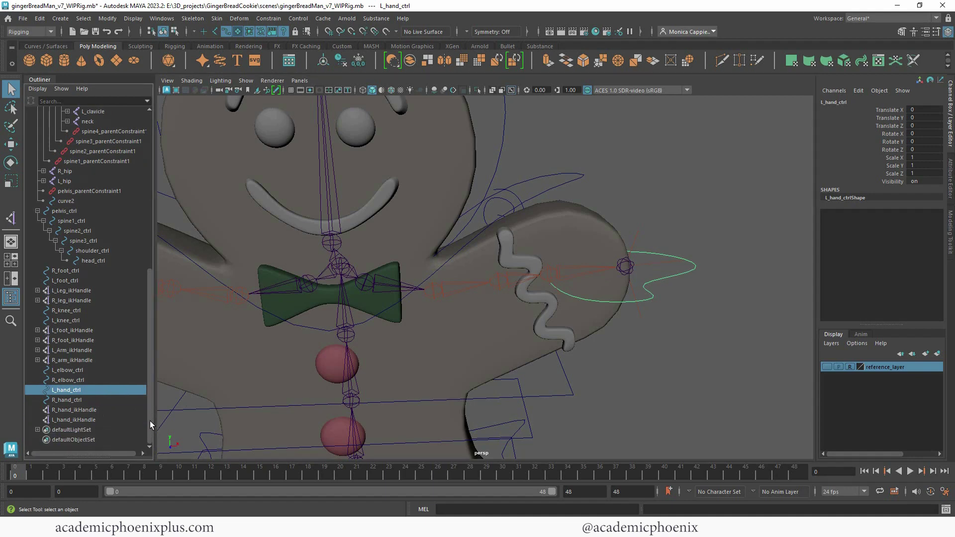
pyautogui.click(73, 411)
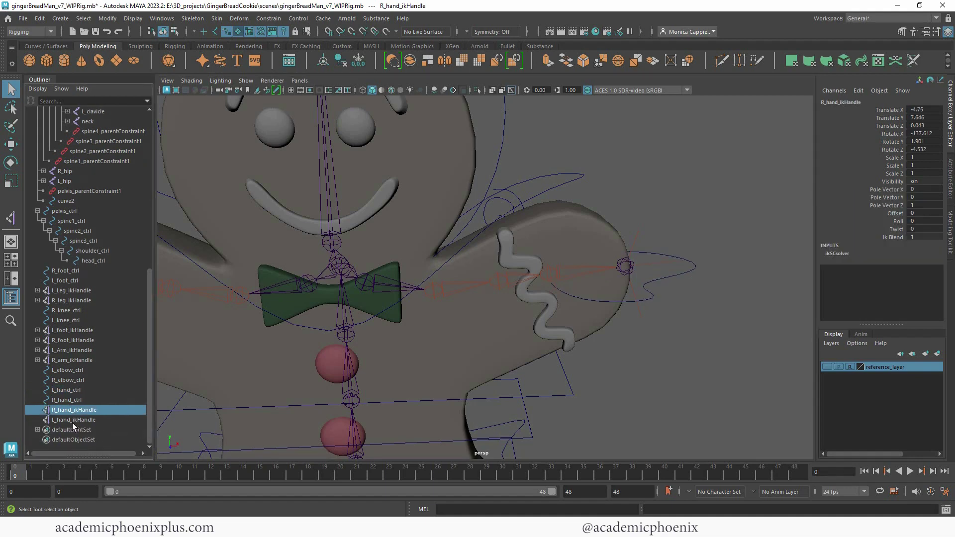
pyautogui.click(73, 420)
pyautogui.moveTo(73, 421); pyautogui.dragTo(77, 389, button='middle')
# Rotate L_hand_ctrl to test how the left hand follows, and undo the rotations.
pyautogui.click(73, 400)
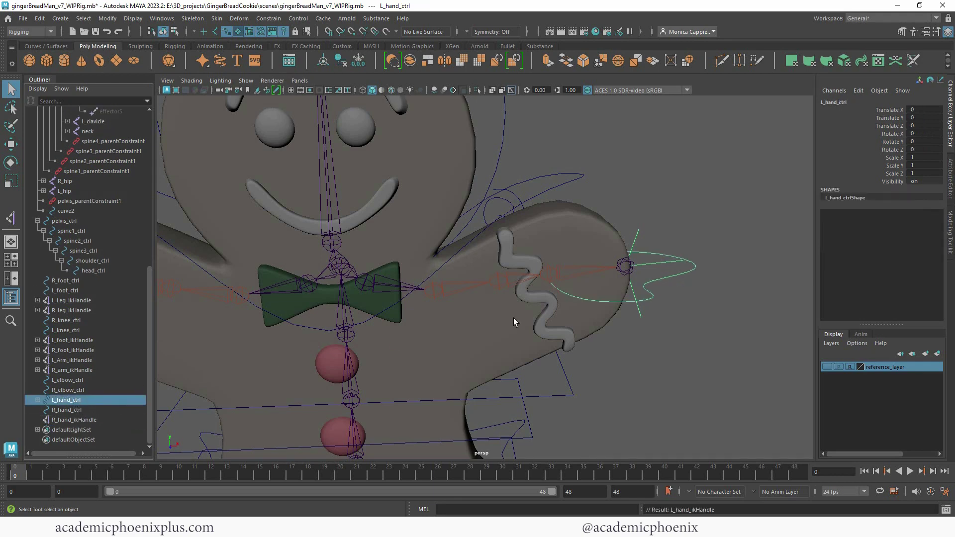
pyautogui.press('e')
pyautogui.moveTo(575, 240); pyautogui.dragTo(606, 286)
pyautogui.hotkey('ctrl', 'z')
pyautogui.hotkey('ctrl', 'z')
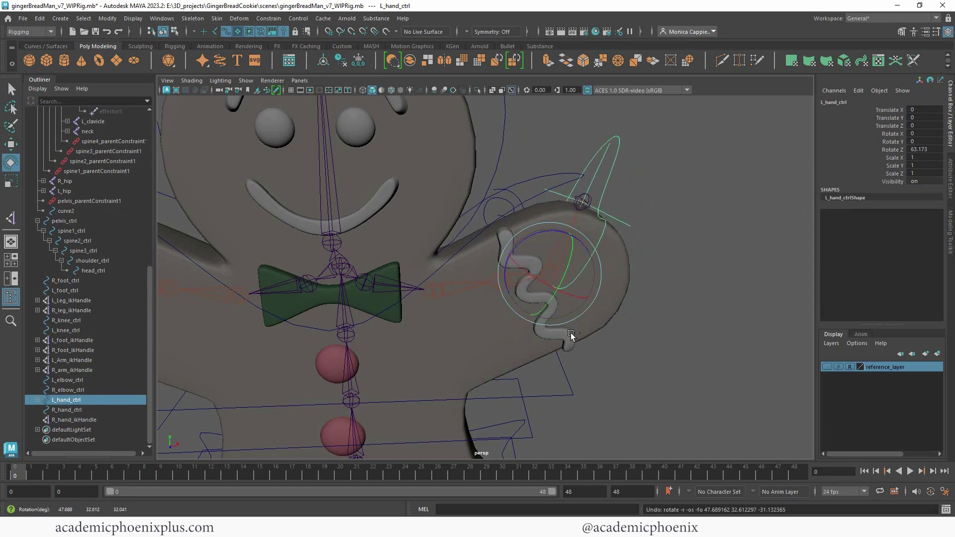
# Parent R_hand_ikHandle under R_hand_ctrl in the scene hierarchy.
pyautogui.click(70, 420)
pyautogui.moveTo(73, 421); pyautogui.dragTo(74, 410, button='middle')
pyautogui.moveTo(75, 413); pyautogui.dragTo(73, 410)
# Rotate R_hand_ctrl to test how the right hand follows, and undo the rotation.
pyautogui.keyDown('alt'); pyautogui.moveTo(326, 352); pyautogui.dragTo(566, 316, button='middle'); pyautogui.keyUp('alt')
pyautogui.click(312, 282)
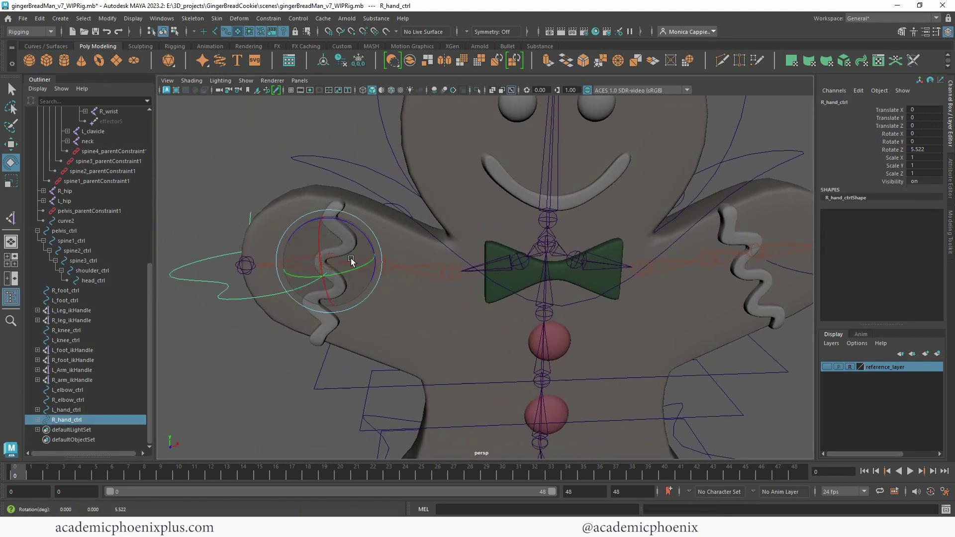
pyautogui.moveTo(351, 258); pyautogui.dragTo(354, 273)
pyautogui.hotkey('ctrl', 'z')
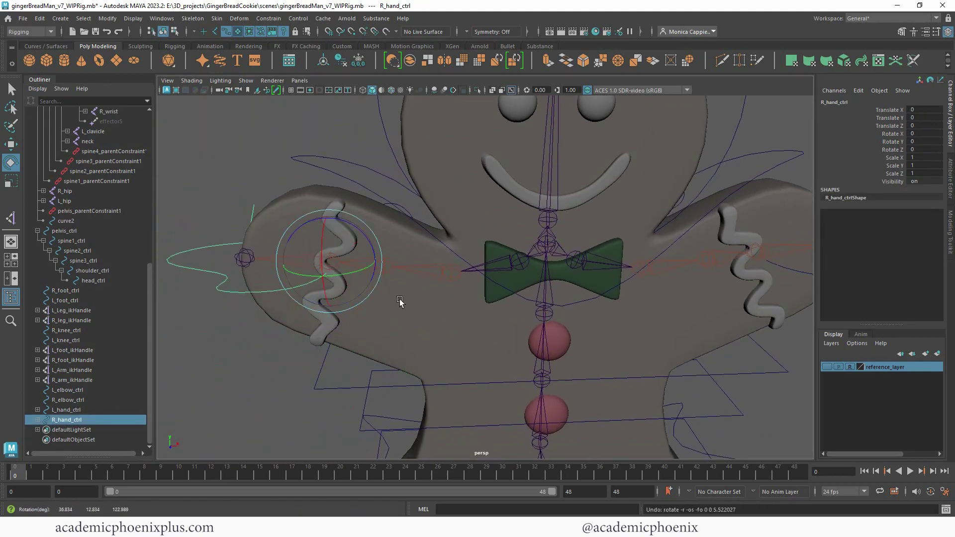
# Move L_hand_ctrl to test how the left arm's IK follows, undo the moves and clear the selection.
pyautogui.keyDown('alt'); pyautogui.moveTo(577, 318); pyautogui.dragTo(314, 308, button='right'); pyautogui.keyUp('alt')
pyautogui.click(638, 336)
pyautogui.keyDown('alt'); pyautogui.moveTo(639, 336); pyautogui.dragTo(626, 313); pyautogui.keyUp('alt')
pyautogui.click(675, 286)
pyautogui.press('w')
pyautogui.moveTo(646, 279); pyautogui.dragTo(621, 264)
pyautogui.press('e')
pyautogui.hotkey('ctrl', 'z')
pyautogui.hotkey('ctrl', 'z')
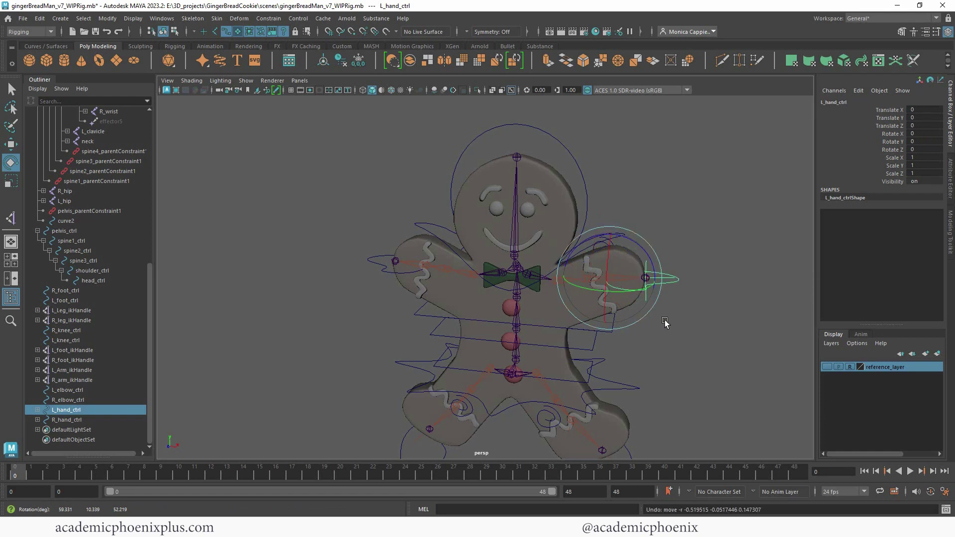
pyautogui.click(704, 323)
pyautogui.scroll(-2, 646, 298)
pyautogui.click(621, 285)
pyautogui.press('w')
pyautogui.moveTo(622, 281); pyautogui.dragTo(648, 314)
pyautogui.hotkey('ctrl', 'z')
pyautogui.click(642, 320)
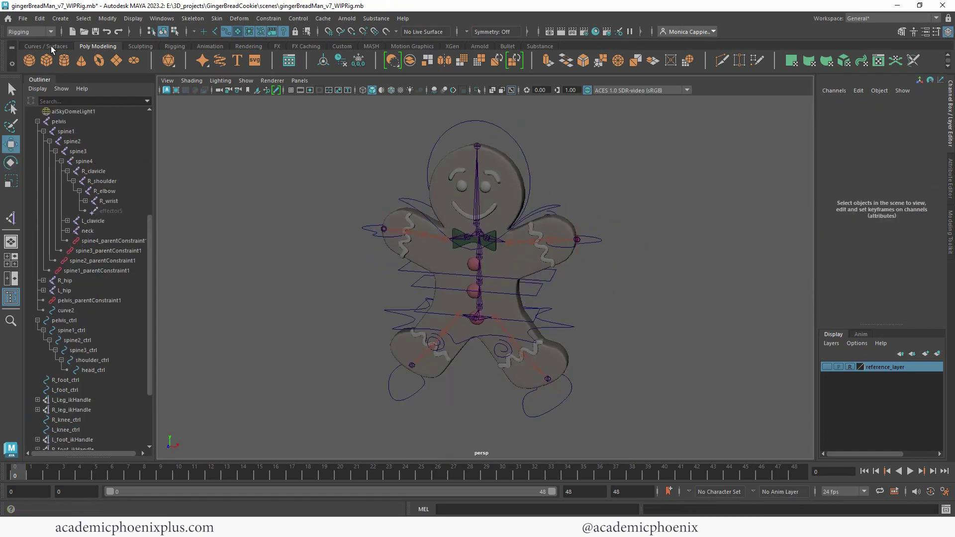
# Create a NURBS circle on the grid around the character's feet and scale it uniformly to about 7.942.
pyautogui.click(48, 46)
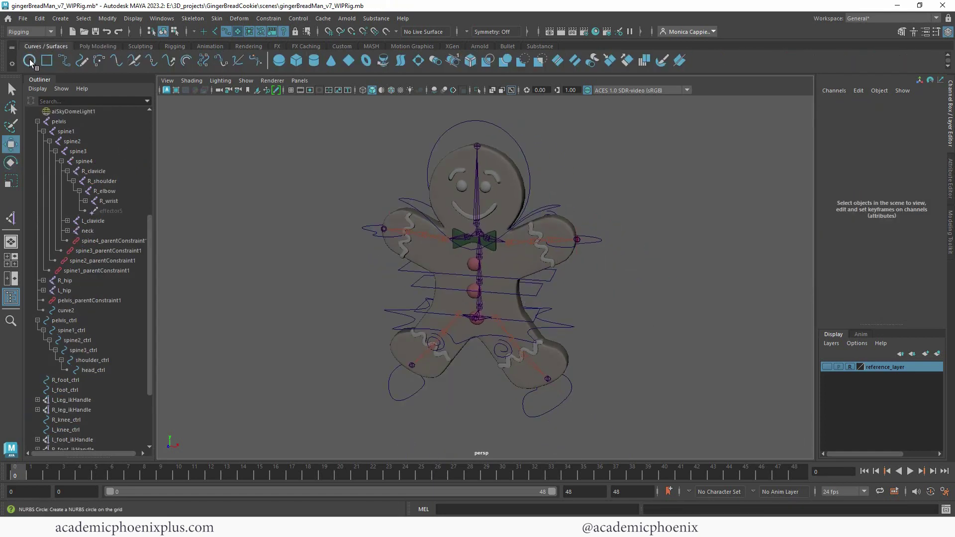
pyautogui.click(29, 60)
pyautogui.press('r')
pyautogui.moveTo(479, 386); pyautogui.dragTo(608, 371)
pyautogui.keyDown('alt'); pyautogui.moveTo(608, 368); pyautogui.dragTo(579, 355, button='right'); pyautogui.keyUp('alt')
pyautogui.moveTo(586, 348)
pyautogui.keyDown('alt'); pyautogui.mouseDown()
pyautogui.moveTo(476, 338)
pyautogui.moveTo(571, 341)
pyautogui.mouseUp(); pyautogui.keyUp('alt')
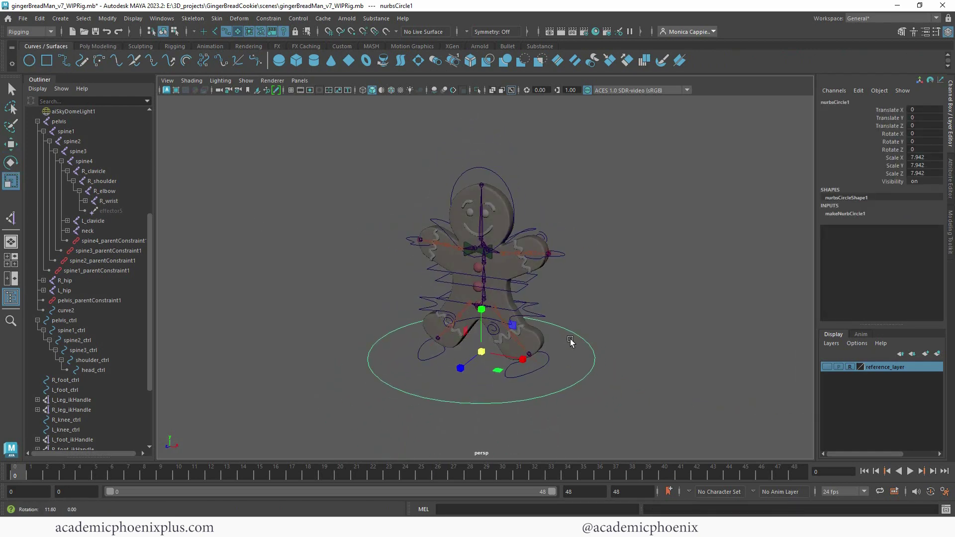
# Rename the ground circle Gingerbread_all_ctrl and freeze its transformations.
pyautogui.doubleClick(831, 102)
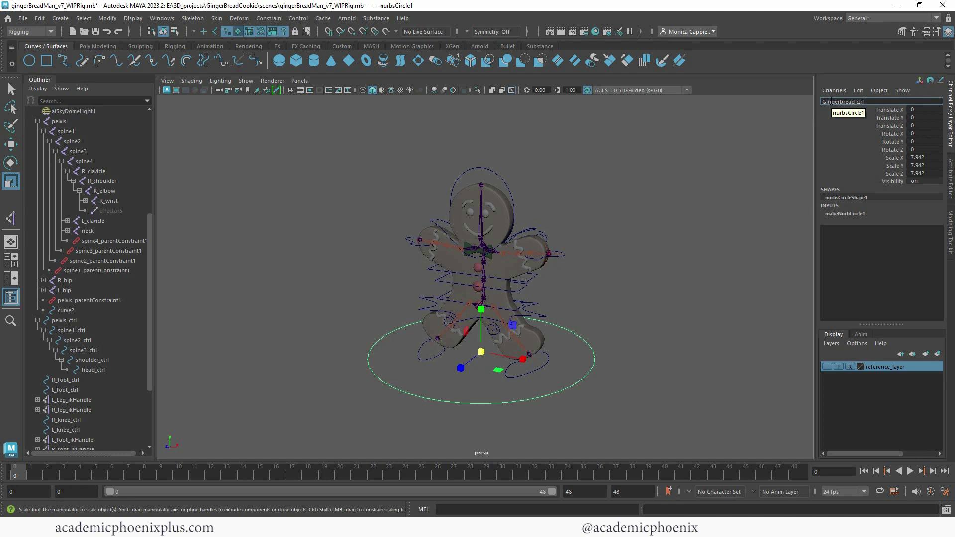
pyautogui.press('Return')
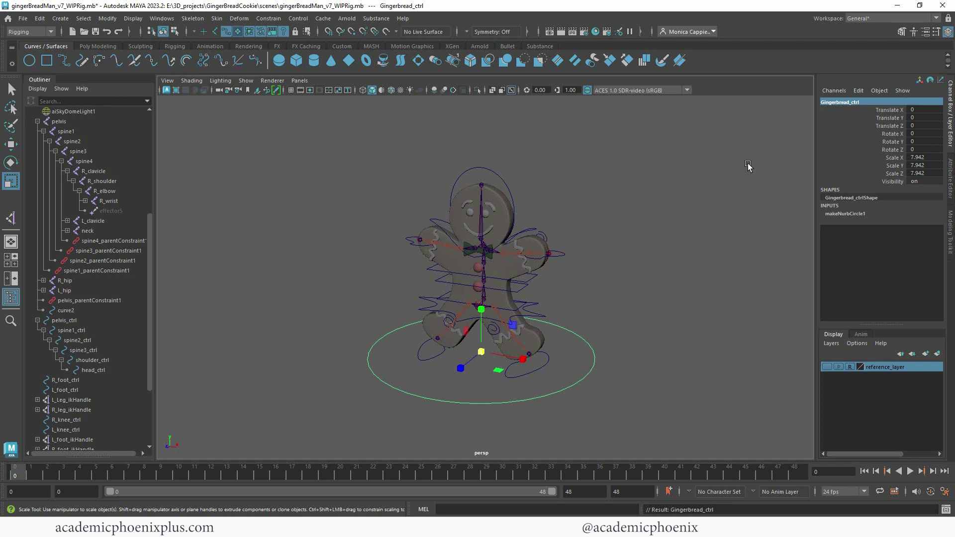
pyautogui.moveTo(847, 103); pyautogui.dragTo(851, 104)
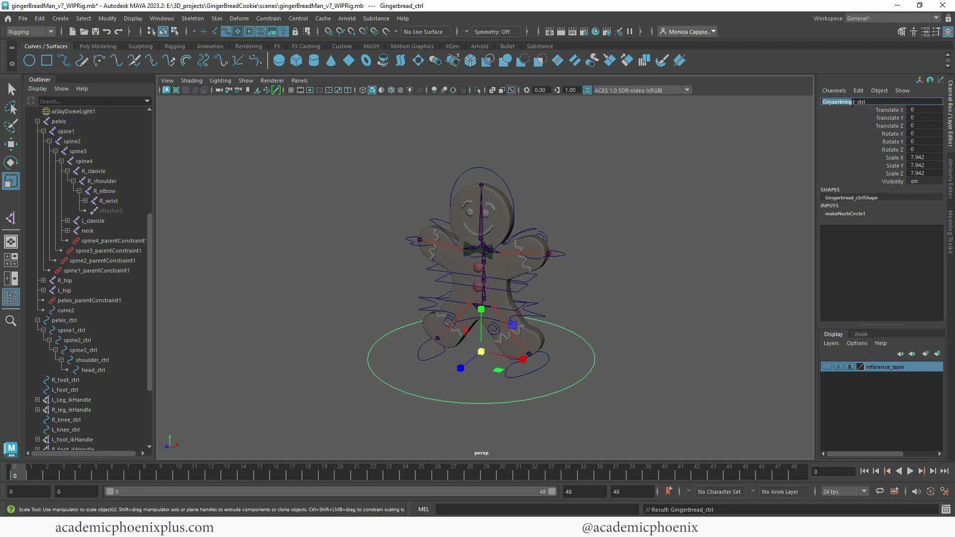
pyautogui.write('_all')
pyautogui.press('Return')
pyautogui.click(97, 46)
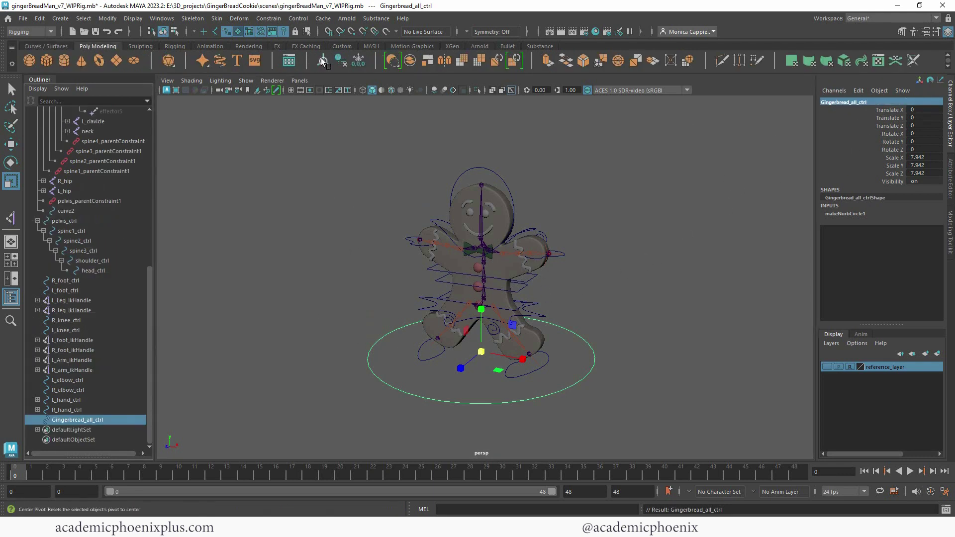
pyautogui.click(358, 61)
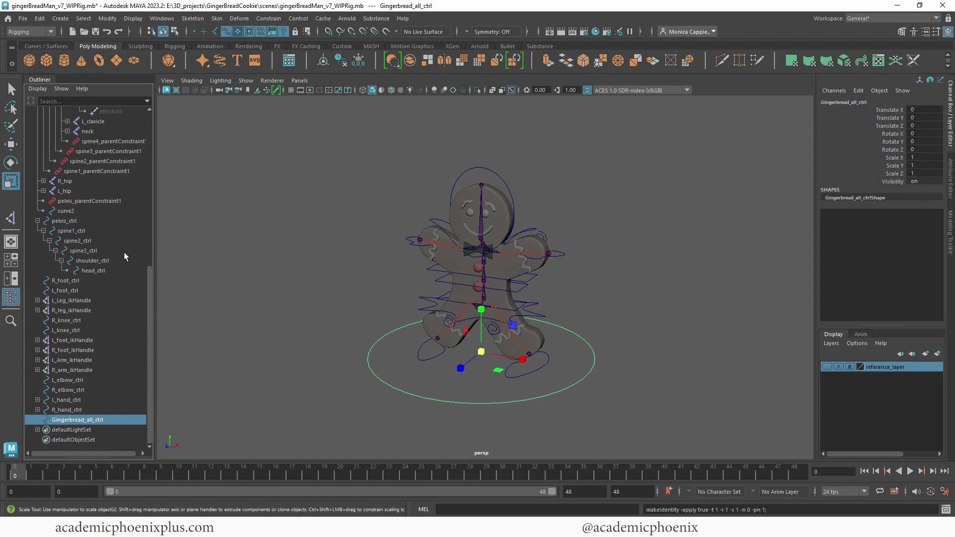
# Move Gingerbread_all_ctrl on its own as a test, and undo the move.
pyautogui.click(93, 409)
pyautogui.click(100, 419)
pyautogui.press('w')
pyautogui.moveTo(482, 352); pyautogui.dragTo(388, 400)
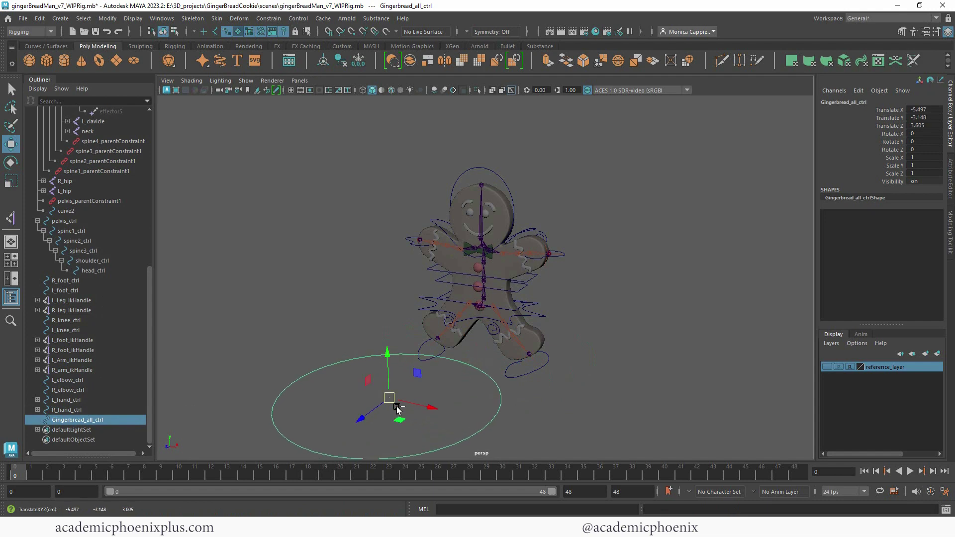
pyautogui.hotkey('ctrl', 'z')
# Parent L_elbow_ctrl, R_elbow_ctrl, L_hand_ctrl and R_hand_ctrl under Gingerbread_all_ctrl in the scene hierarchy.
pyautogui.click(90, 409)
pyautogui.click(92, 381)
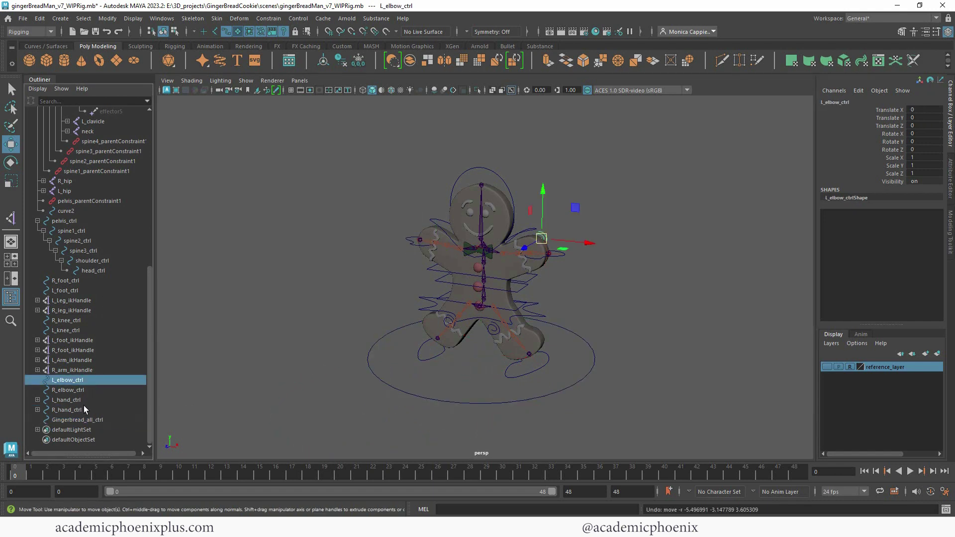
pyautogui.keyDown('shift'); pyautogui.click(77, 410); pyautogui.keyUp('shift')
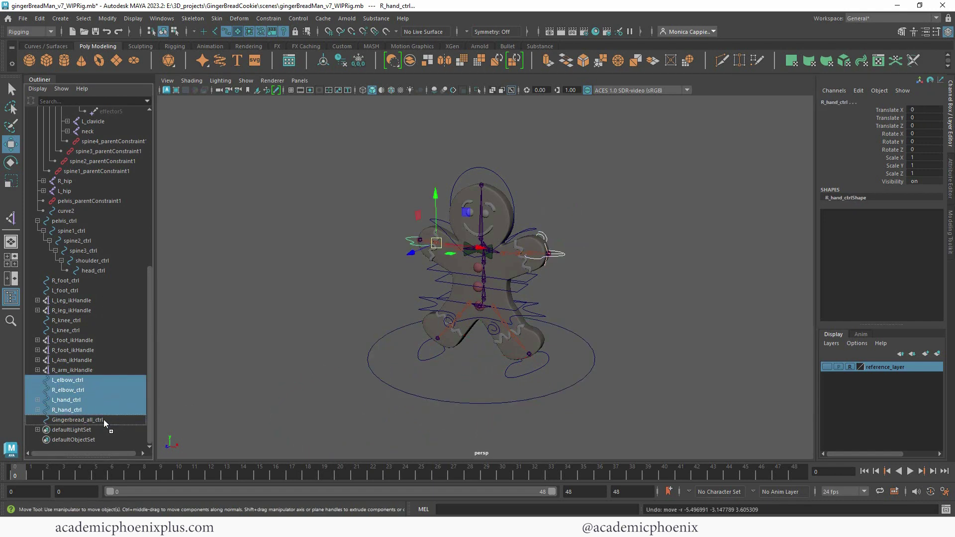
pyautogui.moveTo(104, 419); pyautogui.dragTo(103, 419, button='middle')
# Move Gingerbread_all_ctrl to test how the hand and elbow controls follow, and undo the move.
pyautogui.click(102, 421)
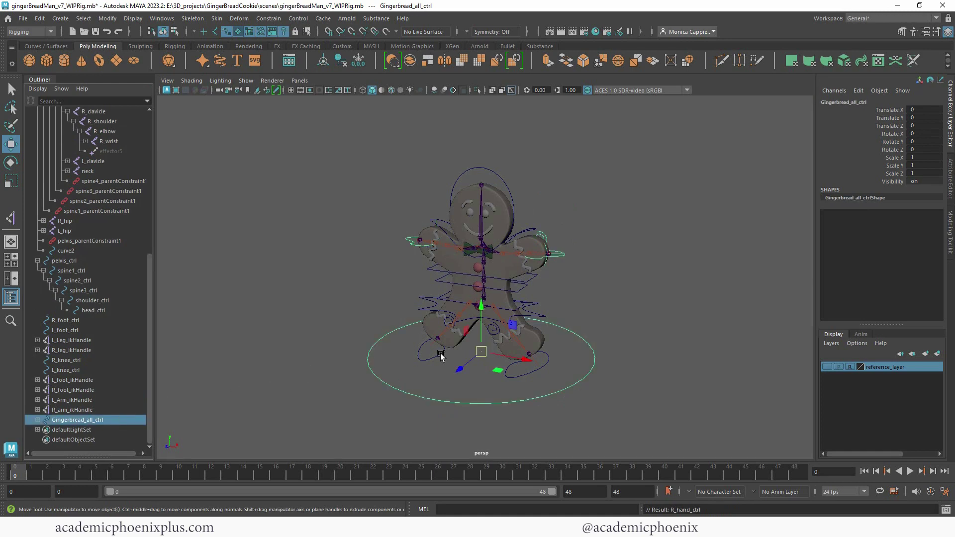
pyautogui.moveTo(468, 366); pyautogui.dragTo(364, 417)
pyautogui.hotkey('ctrl', 'z')
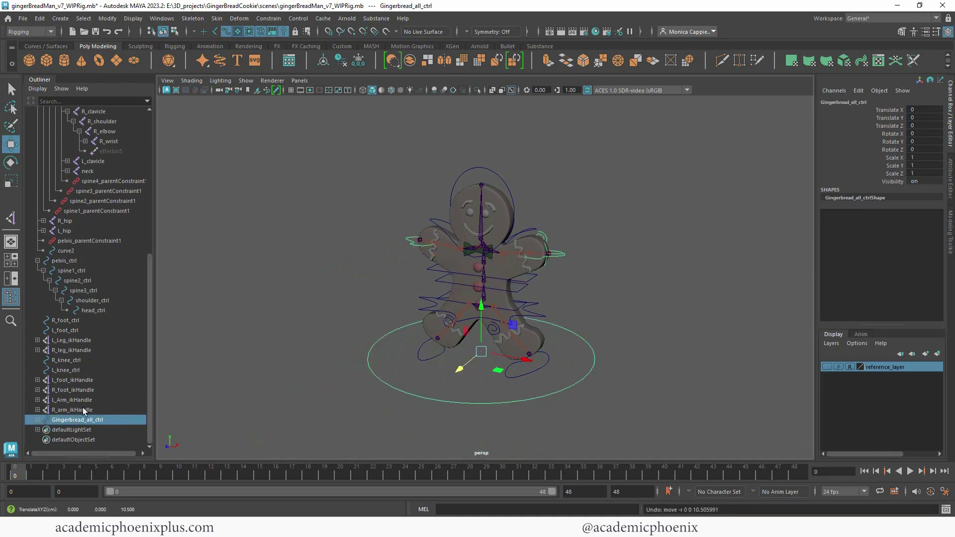
# Parent the left and right foot, arm and leg IK handles and the foot and knee controls under Gingerbread_all_ctrl.
pyautogui.moveTo(83, 381); pyautogui.dragTo(85, 405)
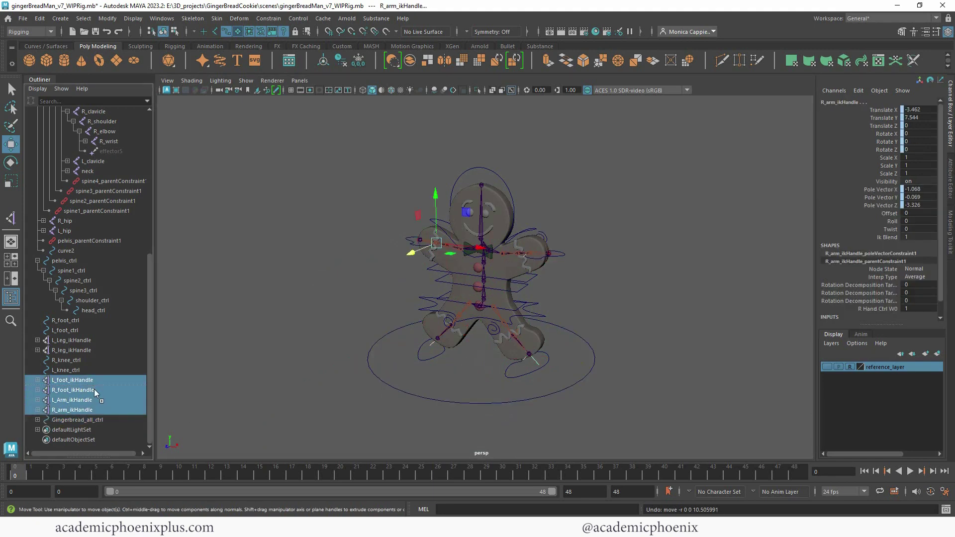
pyautogui.moveTo(94, 389); pyautogui.dragTo(97, 421, button='middle')
pyautogui.moveTo(77, 379); pyautogui.dragTo(85, 389)
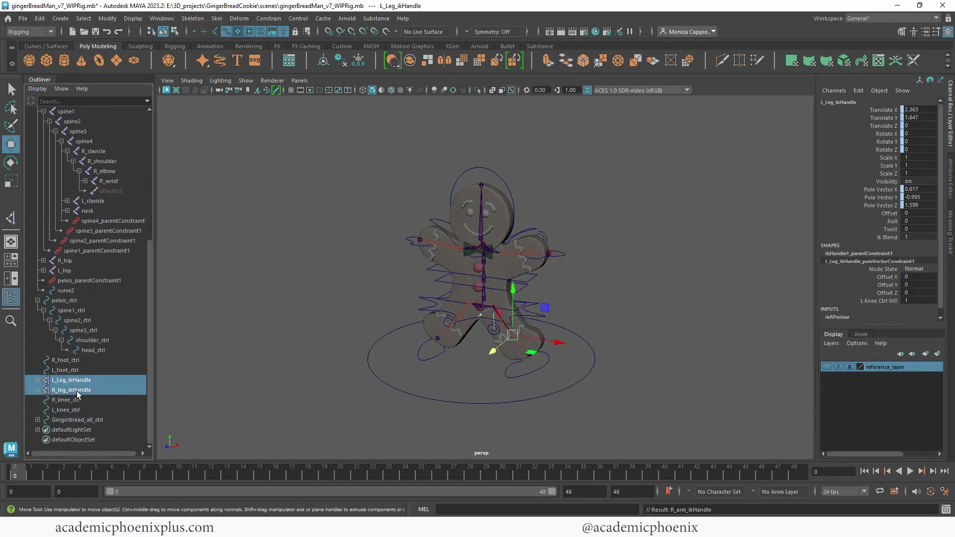
pyautogui.moveTo(81, 419); pyautogui.dragTo(81, 419, button='middle')
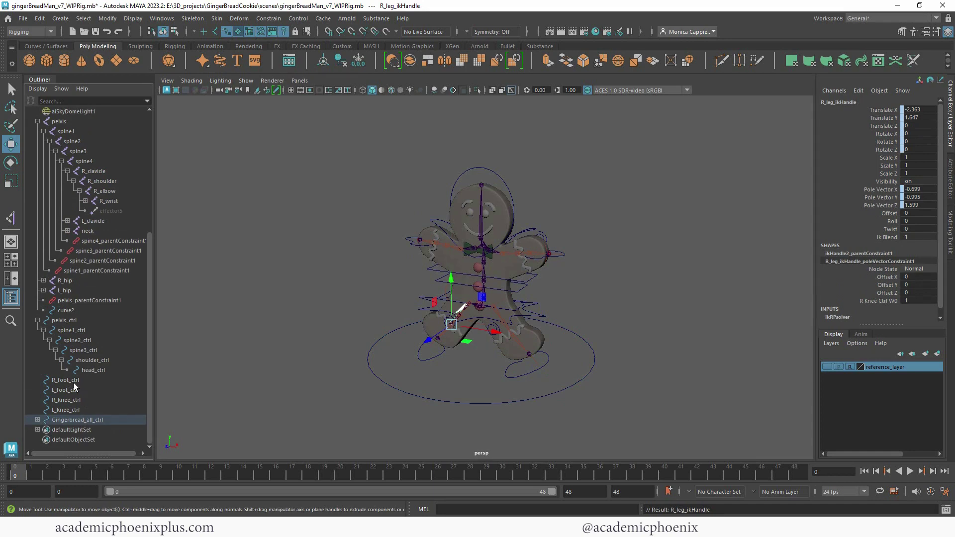
pyautogui.moveTo(73, 381); pyautogui.dragTo(75, 411)
pyautogui.moveTo(80, 380); pyautogui.dragTo(85, 421, button='middle')
# Move Gingerbread_all_ctrl to test how the leg and foot controls follow, and undo the move.
pyautogui.click(88, 419)
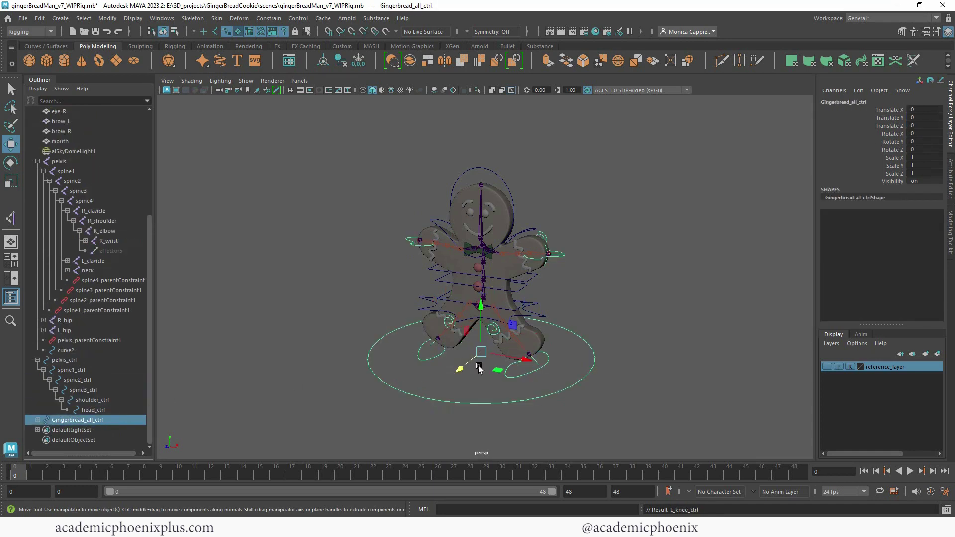
pyautogui.moveTo(471, 374); pyautogui.dragTo(392, 400)
pyautogui.hotkey('ctrl', 'z')
# Parent pelvis_ctrl with its spine, shoulder and head controls under Gingerbread_all_ctrl, and select Gingerbread_all_ctrl.
pyautogui.click(69, 360)
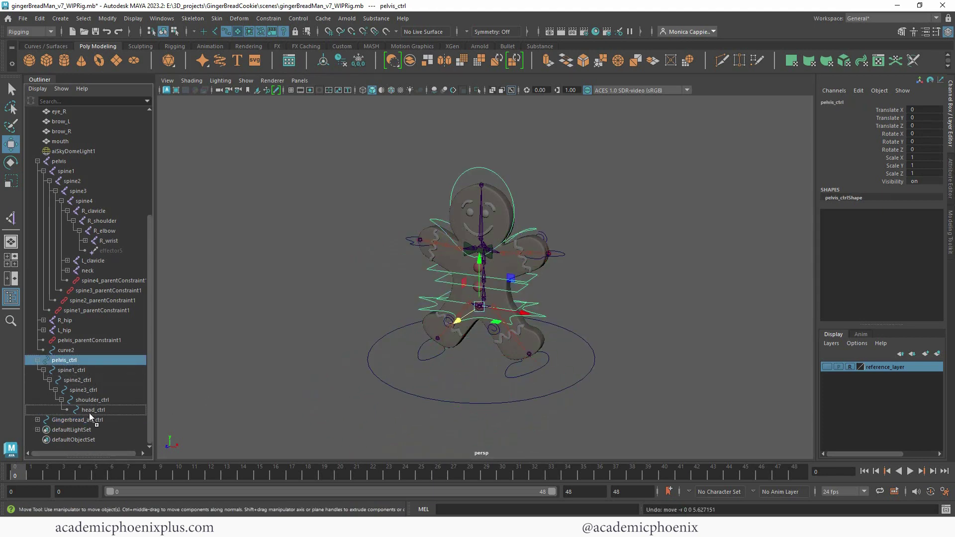
pyautogui.moveTo(88, 416); pyautogui.dragTo(87, 419, button='middle')
pyautogui.press('Up')
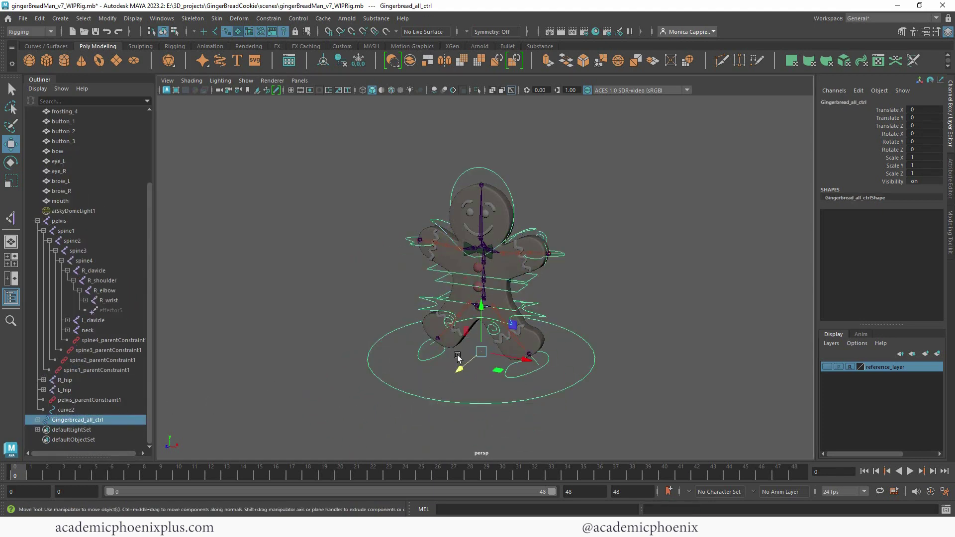
# Move Gingerbread_all_ctrl away from the cookie mesh to test the whole rig, inspect it, and undo the moves.
pyautogui.moveTo(457, 356); pyautogui.dragTo(527, 347)
pyautogui.hotkey('ctrl', 'z')
pyautogui.keyDown('alt'); pyautogui.moveTo(583, 334); pyautogui.dragTo(493, 338, button='right'); pyautogui.keyUp('alt')
pyautogui.keyDown('alt'); pyautogui.moveTo(477, 333); pyautogui.dragTo(666, 256); pyautogui.keyUp('alt')
pyautogui.click(628, 313)
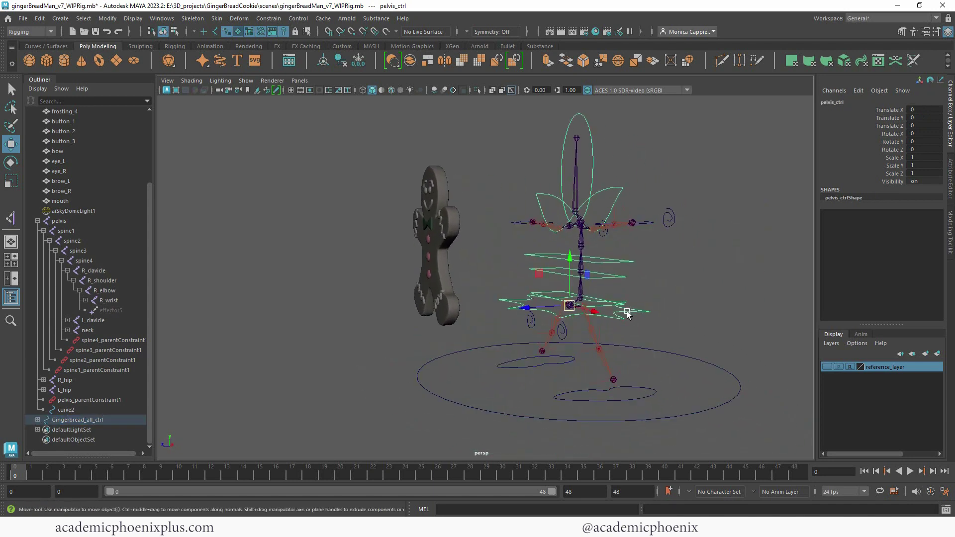
pyautogui.hotkey('ctrl', 'z')
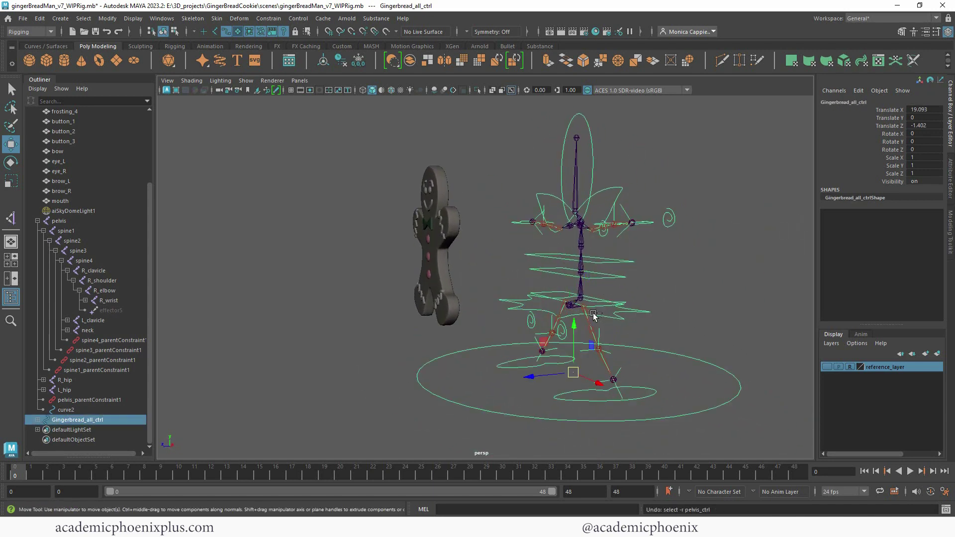
pyautogui.hotkey('ctrl', 'z')
pyautogui.keyDown('alt'); pyautogui.moveTo(477, 319); pyautogui.dragTo(545, 304); pyautogui.keyUp('alt')
pyautogui.keyDown('alt'); pyautogui.moveTo(546, 305); pyautogui.dragTo(661, 314, button='right'); pyautogui.keyUp('alt')
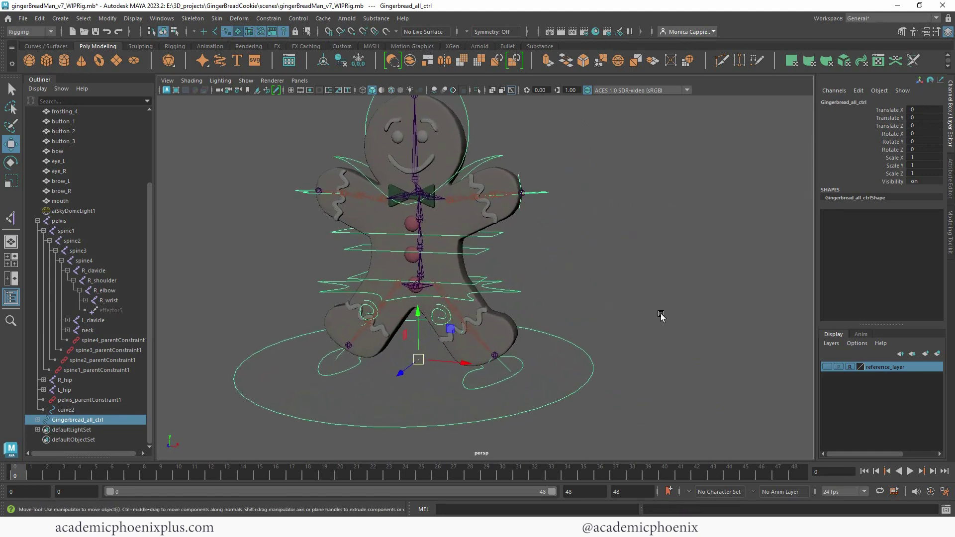
# Rotate shoulder_ctrl around Y to about -58° to test how the arms and hand controls respond.
pyautogui.click(500, 374)
pyautogui.click(502, 380)
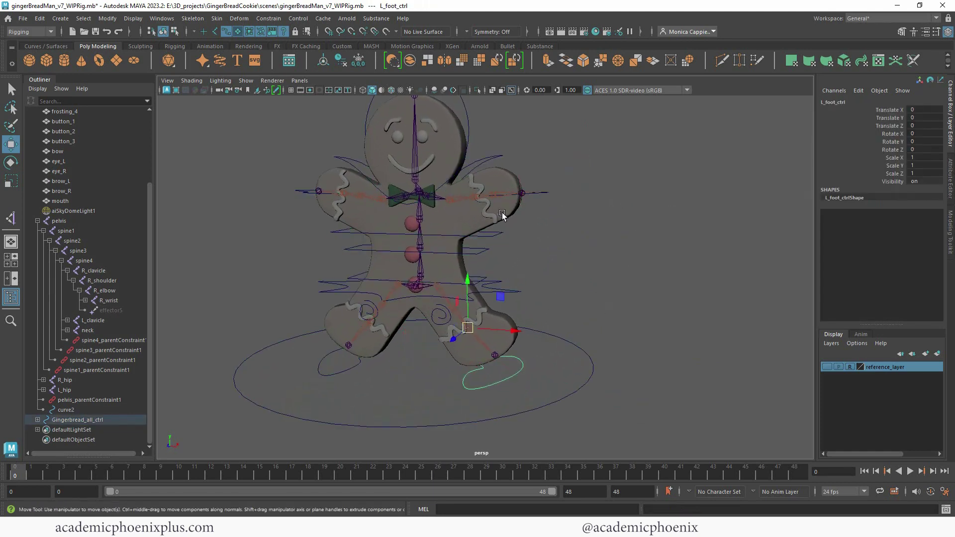
pyautogui.click(548, 194)
pyautogui.keyDown('alt'); pyautogui.moveTo(548, 193); pyautogui.dragTo(393, 241); pyautogui.keyUp('alt')
pyautogui.click(456, 206)
pyautogui.press('e')
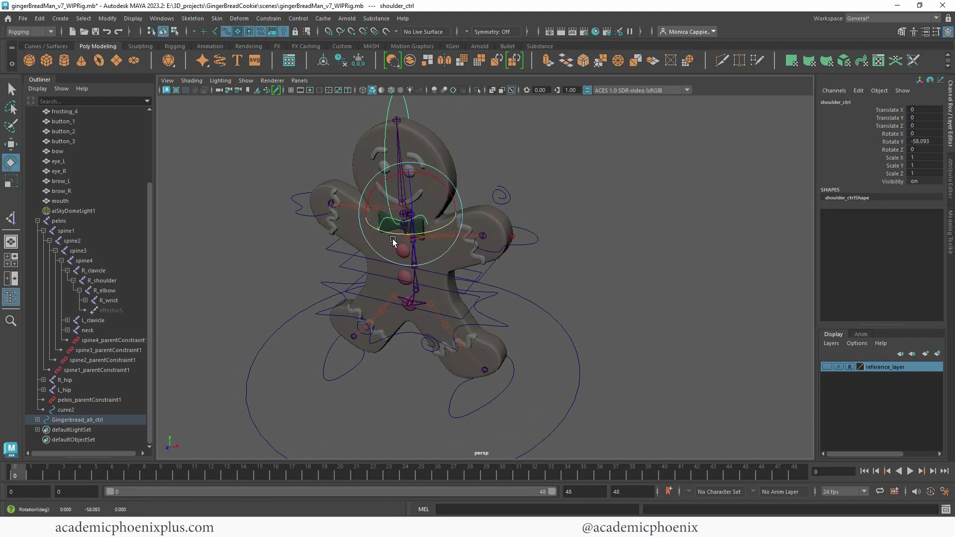
pyautogui.scroll(3, 641, 279)
# Parent L_hand_ctrl and R_hand_ctrl under shoulder_ctrl, and select shoulder_ctrl.
pyautogui.click(626, 279)
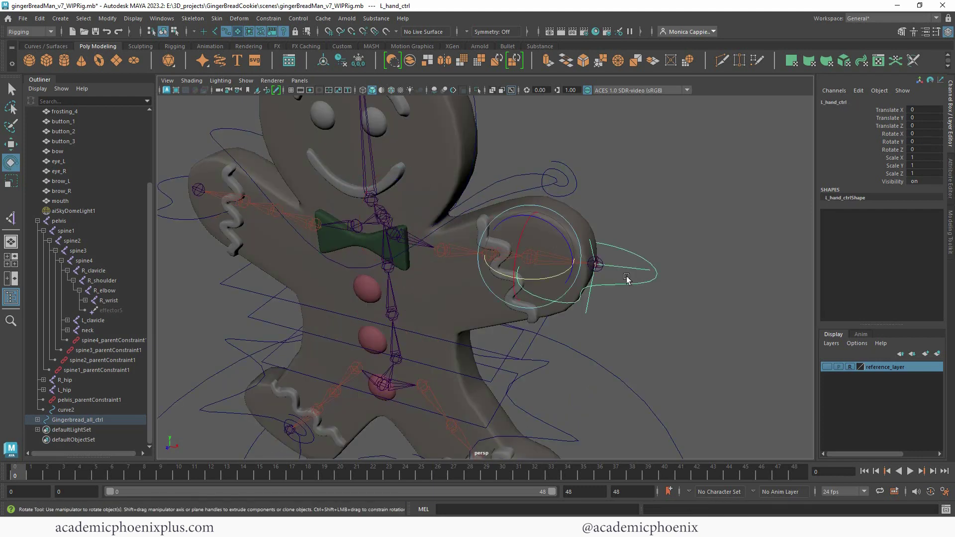
pyautogui.keyDown('shift'); pyautogui.click(520, 191); pyautogui.keyUp('shift')
pyautogui.click(524, 282)
pyautogui.click(173, 218)
pyautogui.click(215, 131)
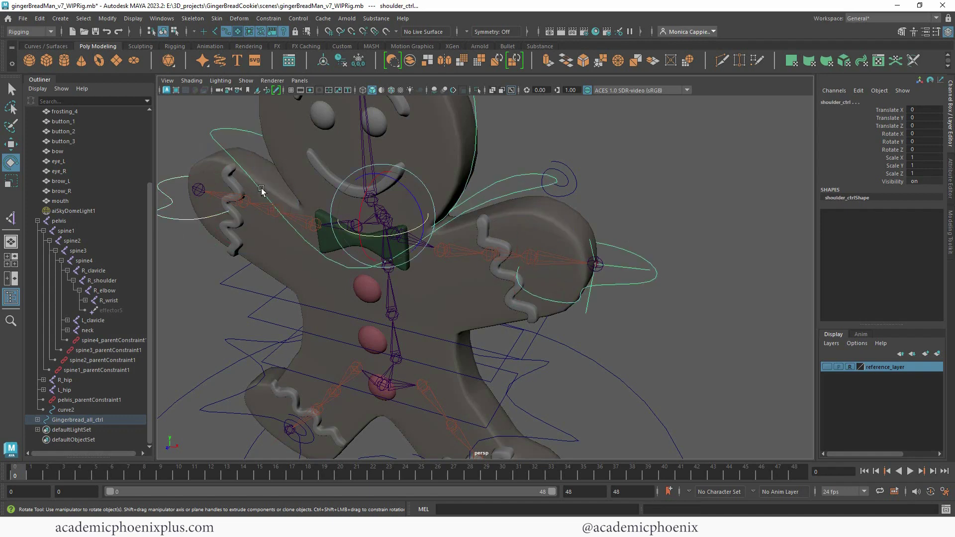
pyautogui.click(289, 213)
pyautogui.keyDown('alt'); pyautogui.moveTo(685, 272); pyautogui.dragTo(571, 225, button='right'); pyautogui.keyUp('alt')
pyautogui.click(508, 221)
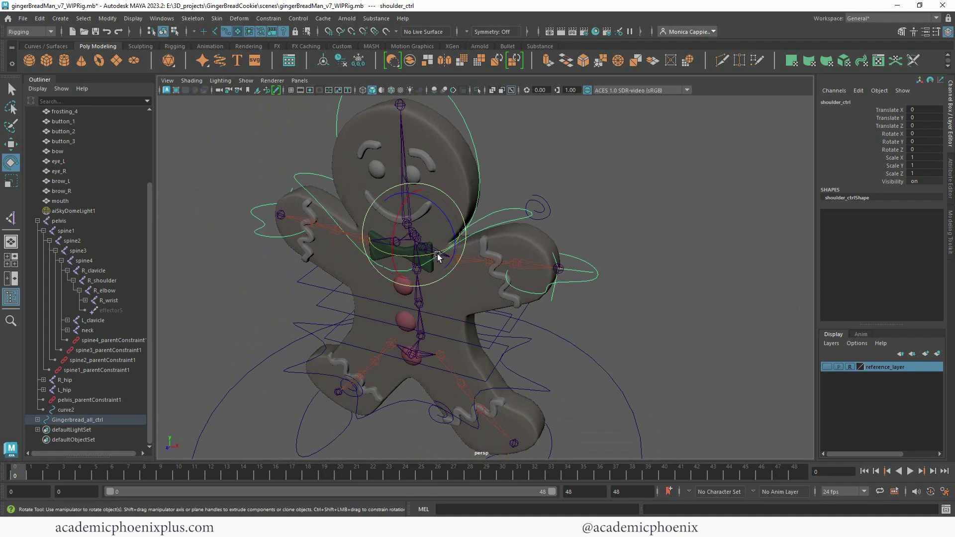
# Rotate shoulder_ctrl around Y to about 54° and move L_hand_ctrl to test the parented hands.
pyautogui.moveTo(437, 254); pyautogui.dragTo(472, 251)
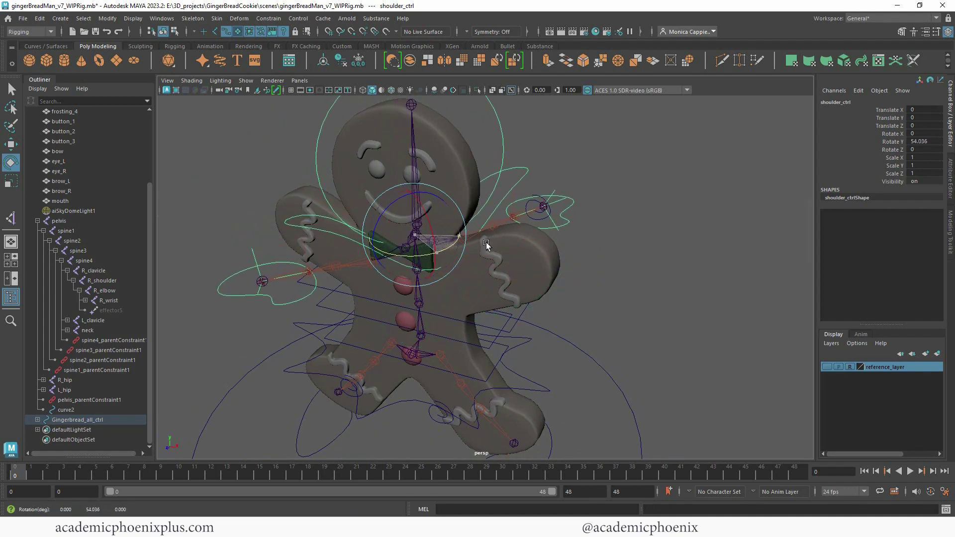
pyautogui.hotkey('ctrl', 'z')
pyautogui.click(565, 221)
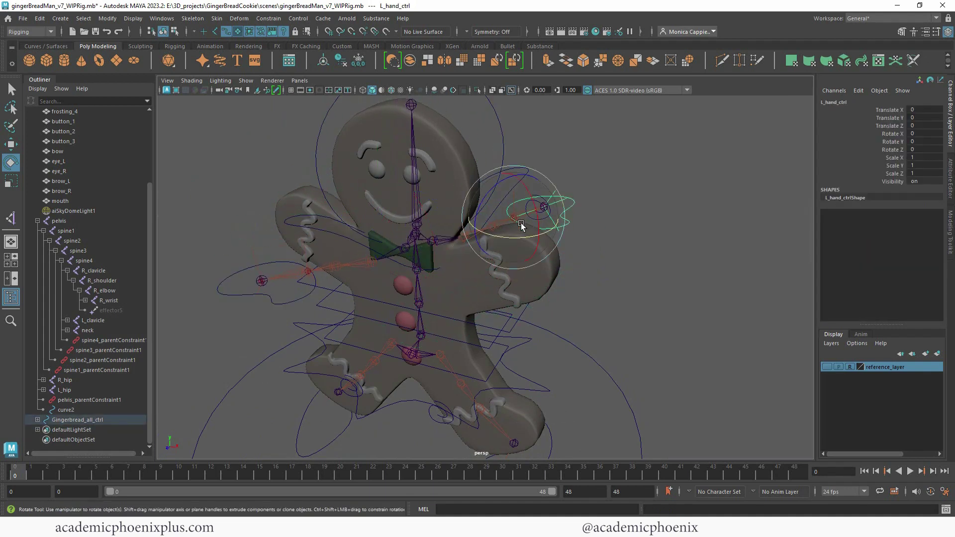
pyautogui.press('w')
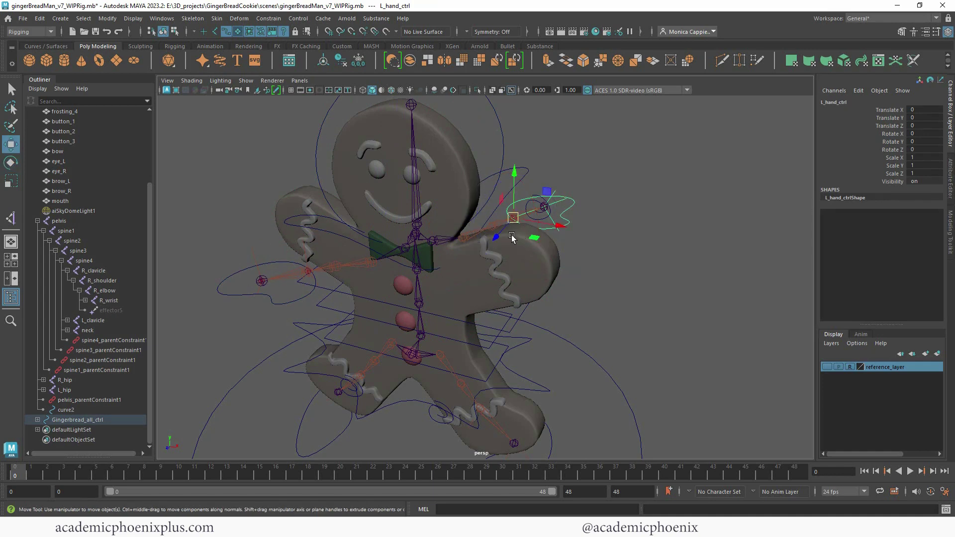
pyautogui.moveTo(512, 219); pyautogui.dragTo(485, 254)
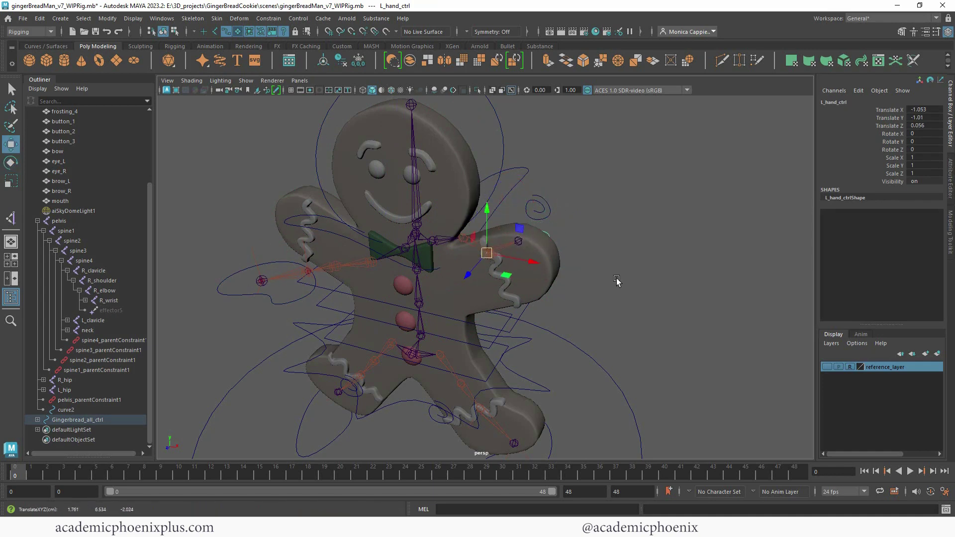
pyautogui.keyDown('alt'); pyautogui.moveTo(616, 278); pyautogui.dragTo(590, 276); pyautogui.keyUp('alt')
pyautogui.keyDown('alt'); pyautogui.moveTo(594, 263); pyautogui.dragTo(628, 243); pyautogui.keyUp('alt')
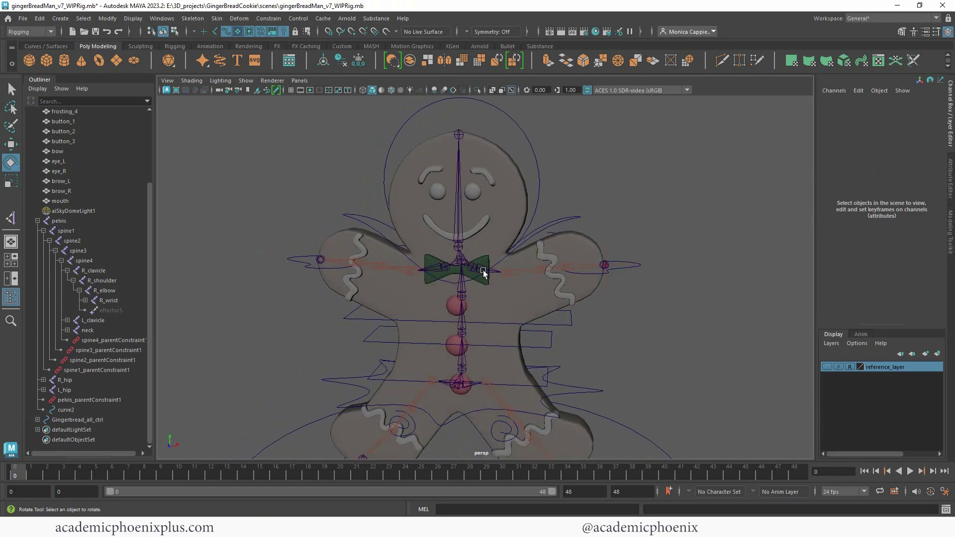
# Try moving the R_clavicle joint behind the bow tie to test the arm's movement, and undo the move.
pyautogui.click(473, 265)
pyautogui.press('w')
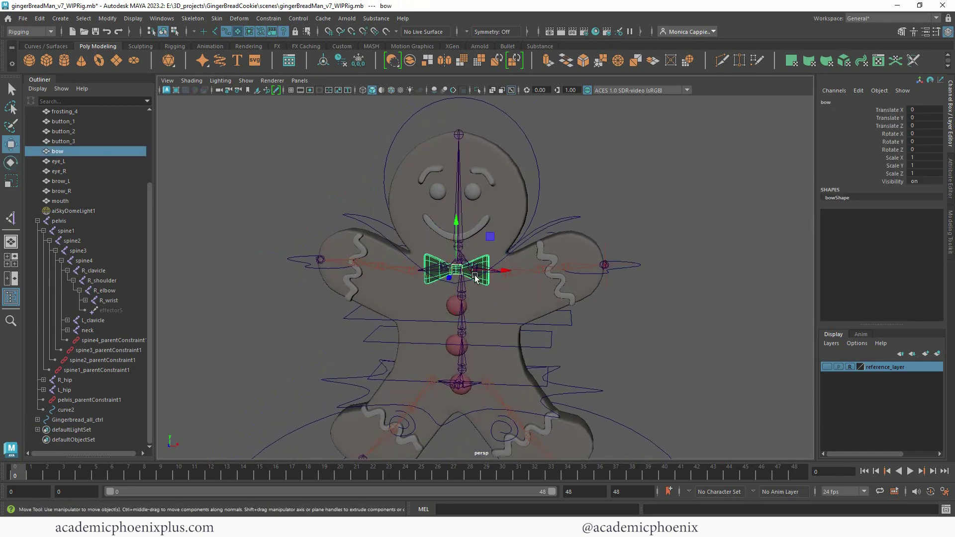
pyautogui.click(215, 32)
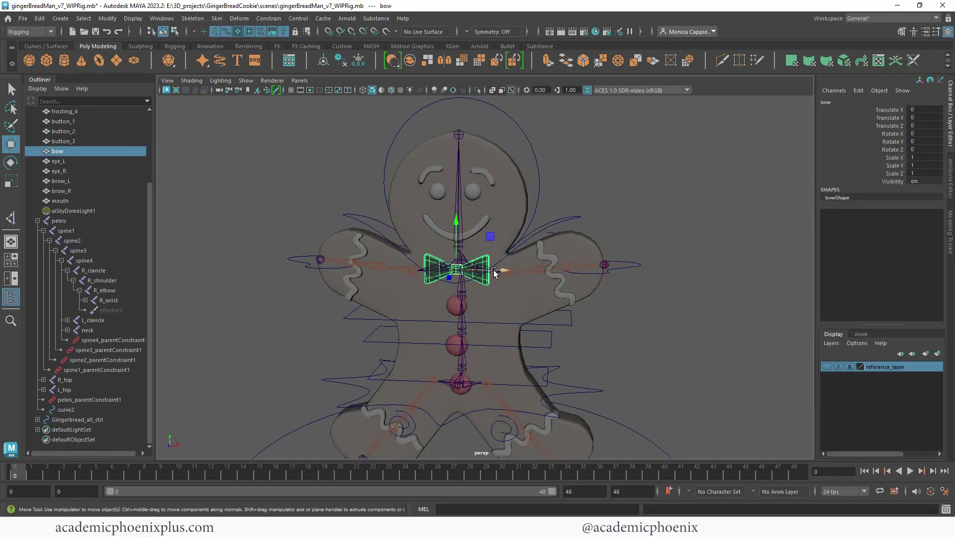
pyautogui.click(671, 317)
pyautogui.click(469, 271)
pyautogui.moveTo(469, 270)
pyautogui.mouseDown()
pyautogui.moveTo(485, 254)
pyautogui.moveTo(483, 271)
pyautogui.mouseUp()
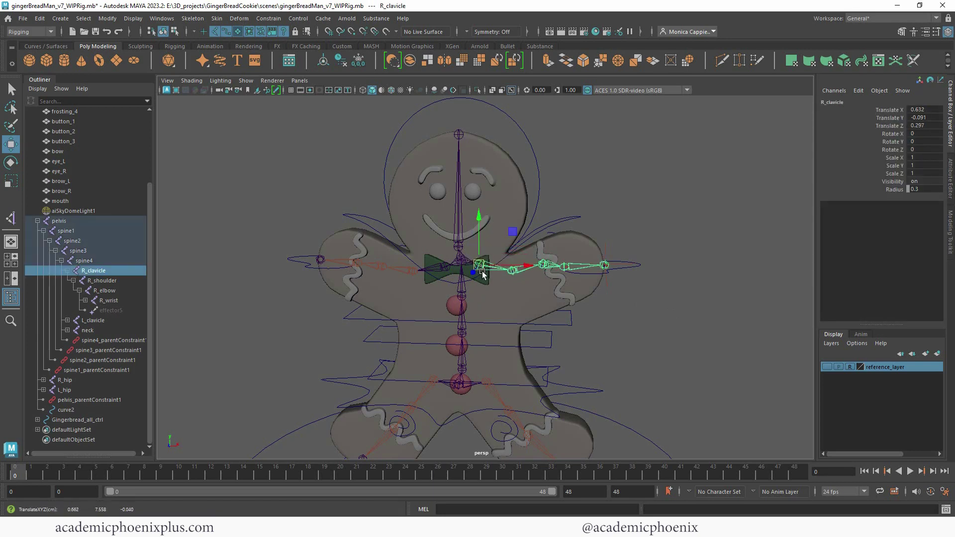
pyautogui.hotkey('ctrl', 'z')
pyautogui.click(681, 246)
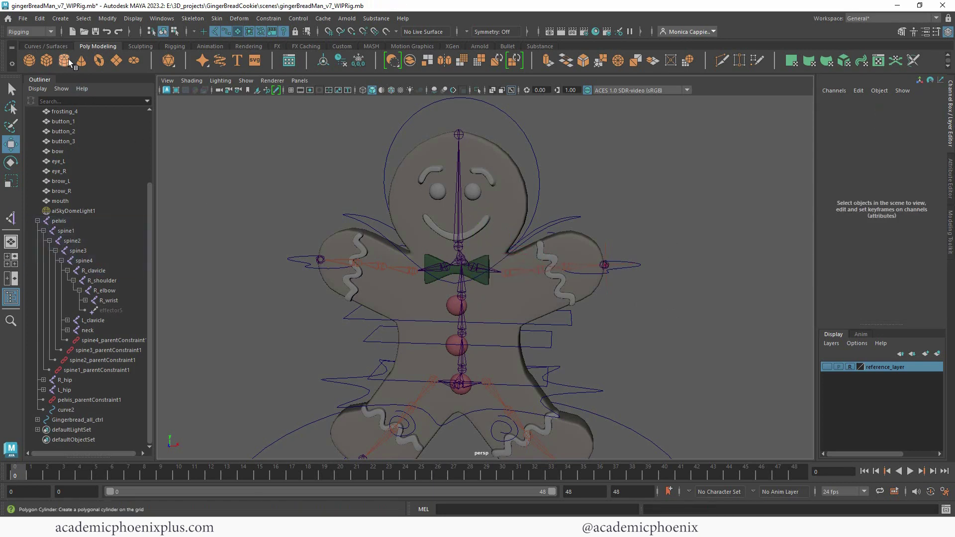
# Draw a closed double-headed arrow beside the rig in the top view, using the EP Curve Tool with curve degree 1 Linear.
pyautogui.click(59, 46)
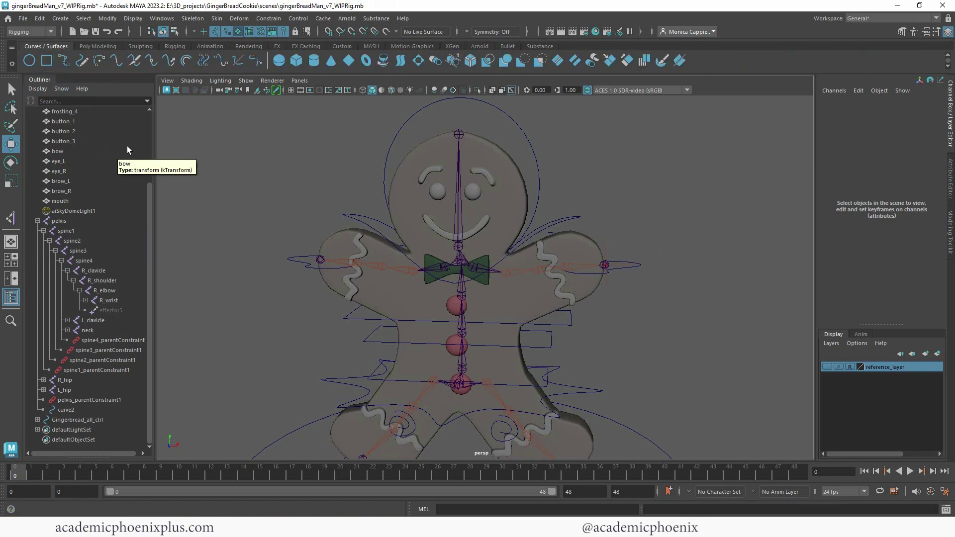
pyautogui.press('F2')
pyautogui.press('space')
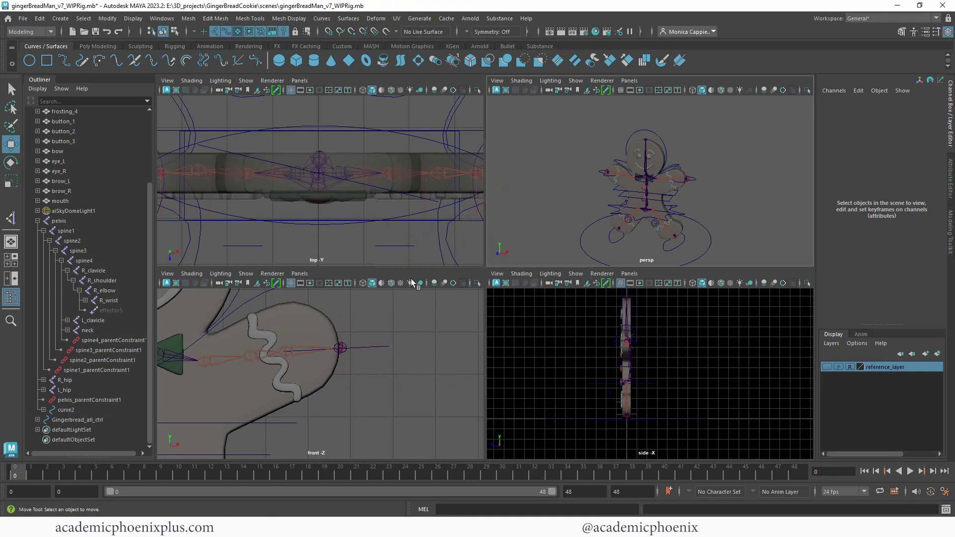
pyautogui.press('space')
pyautogui.press('a')
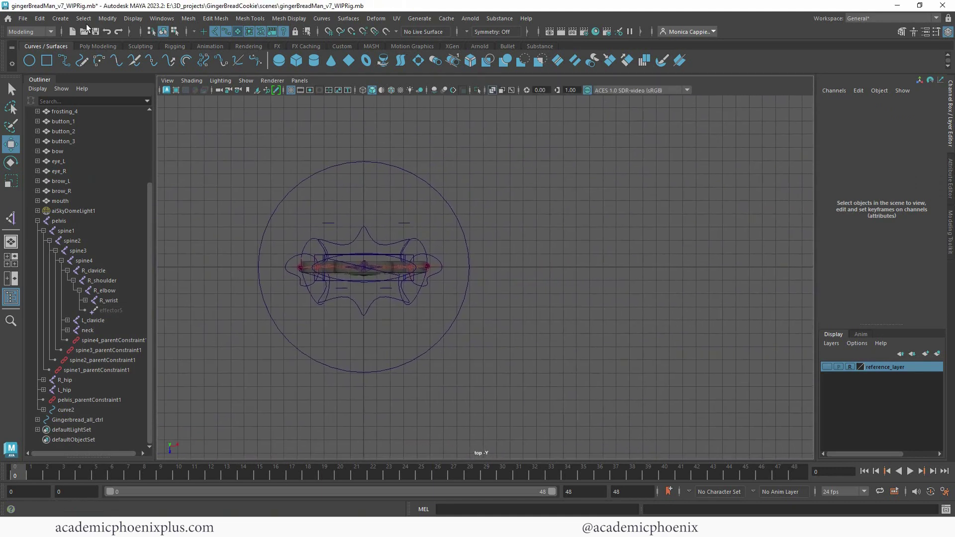
pyautogui.click(60, 18)
pyautogui.moveTo(109, 96)
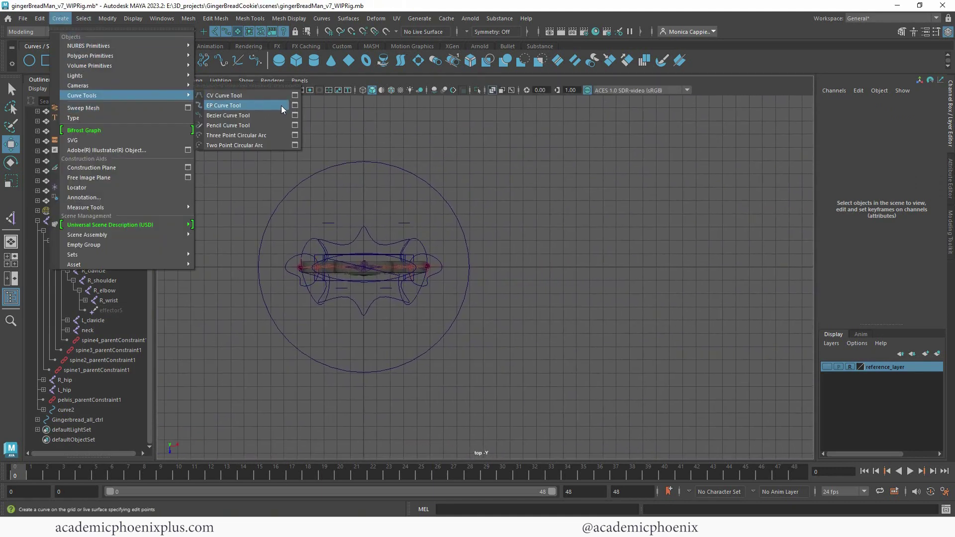
pyautogui.click(295, 105)
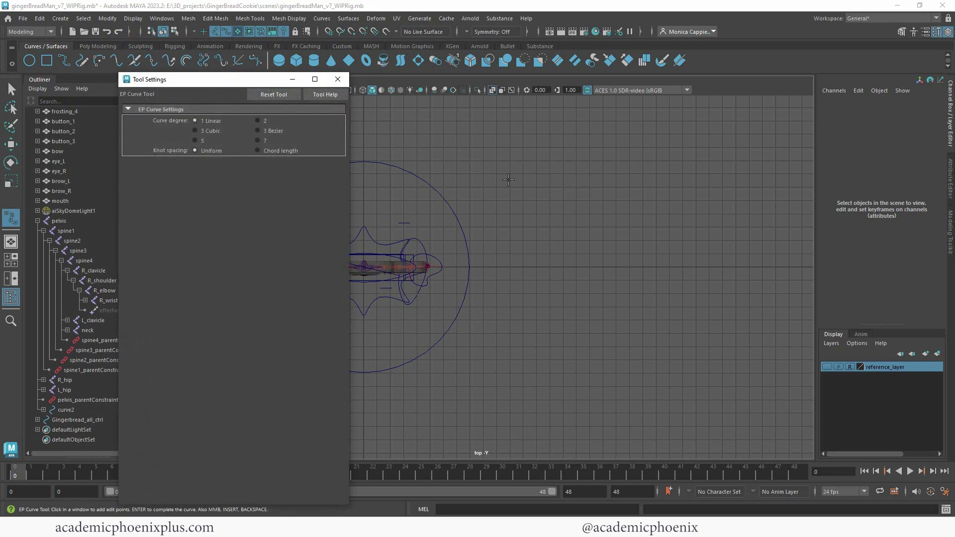
pyautogui.keyDown('alt'); pyautogui.moveTo(530, 174); pyautogui.dragTo(465, 243, button='middle'); pyautogui.keyUp('alt')
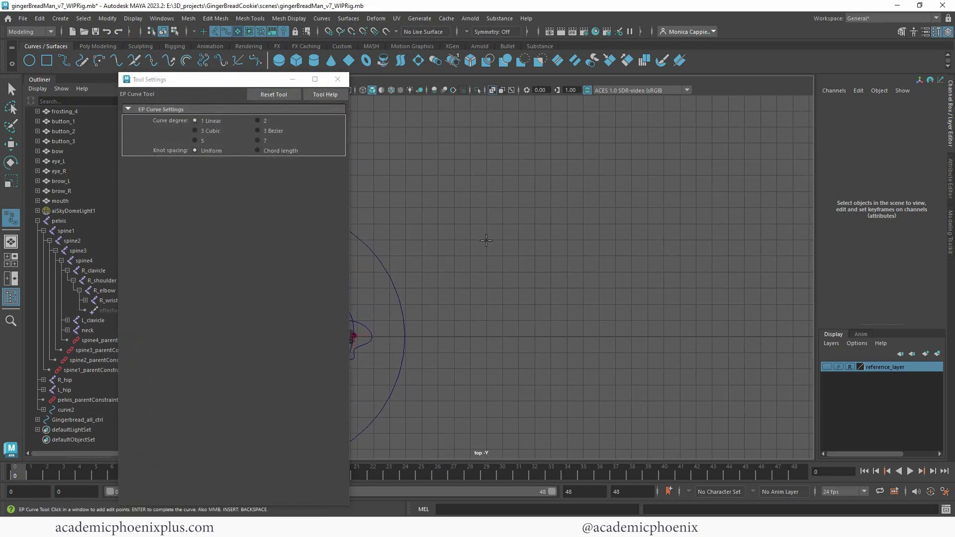
pyautogui.click(485, 240)
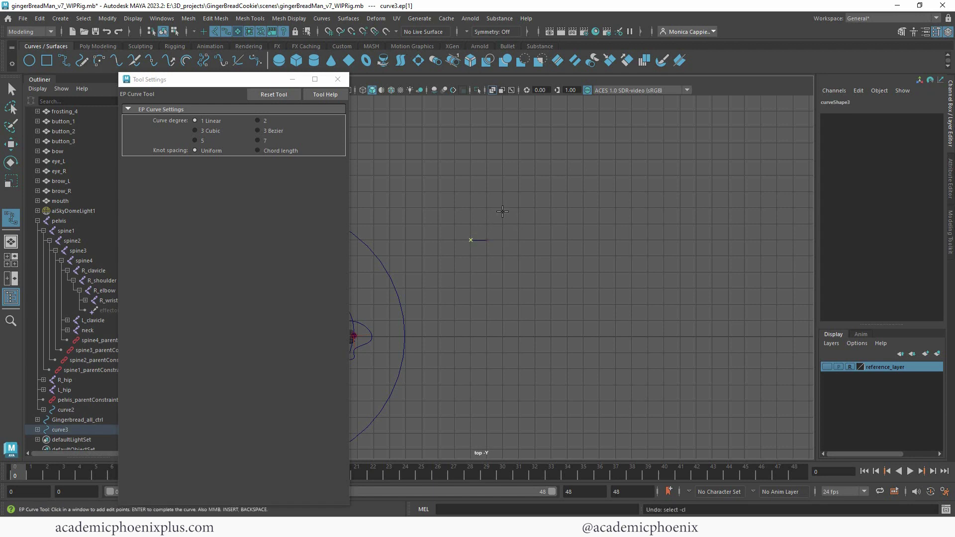
pyautogui.click(503, 207)
pyautogui.click(534, 241)
pyautogui.click(518, 305)
pyautogui.click(501, 336)
pyautogui.press('w')
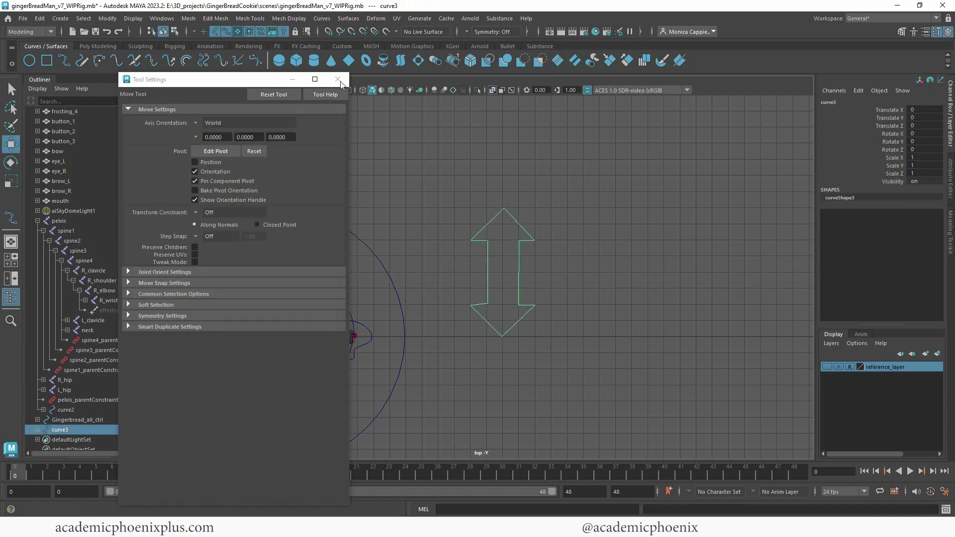
pyautogui.click(338, 79)
# Scale the arrow curve's CVs flat to level the lower arrowhead's base and align the two tips on one vertical line.
pyautogui.scroll(3, 660, 273)
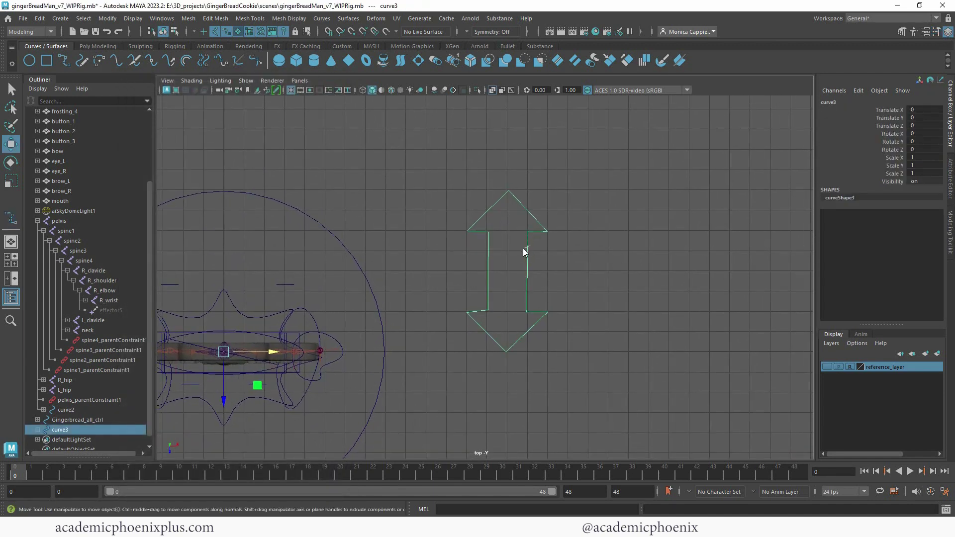
pyautogui.moveTo(523, 252); pyautogui.dragTo(452, 247, button='right')
pyautogui.moveTo(455, 297); pyautogui.dragTo(577, 326)
pyautogui.press('r')
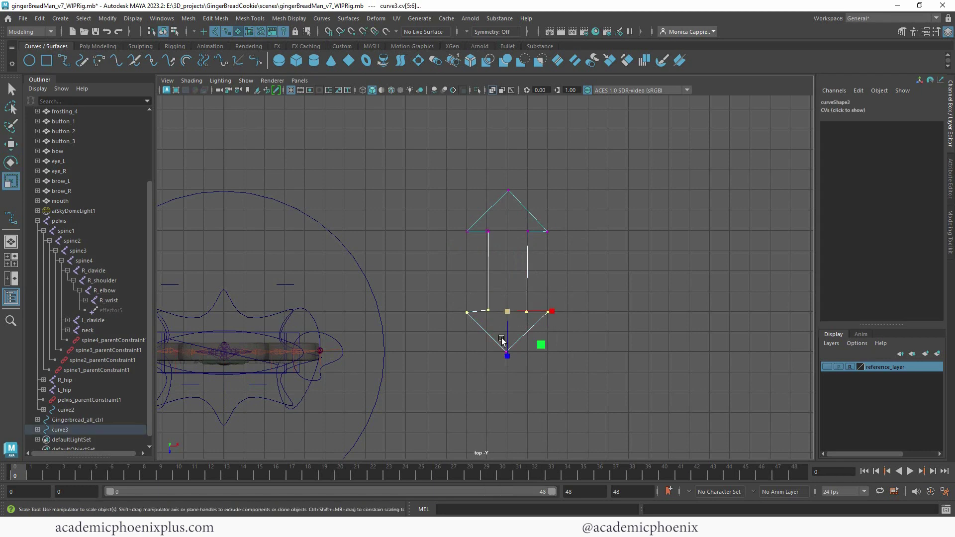
pyautogui.press('w')
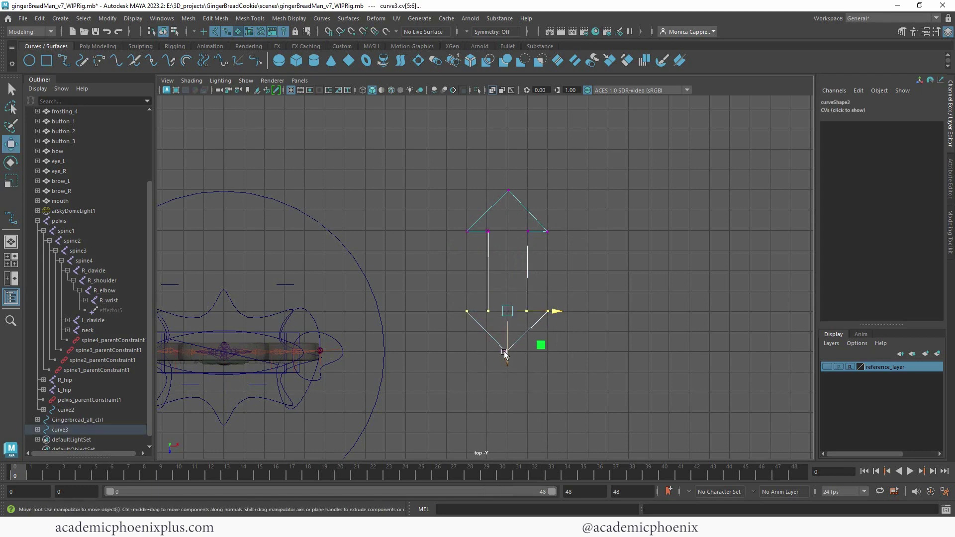
pyautogui.moveTo(499, 174); pyautogui.dragTo(509, 363)
pyautogui.press('r')
pyautogui.moveTo(549, 271); pyautogui.dragTo(497, 271)
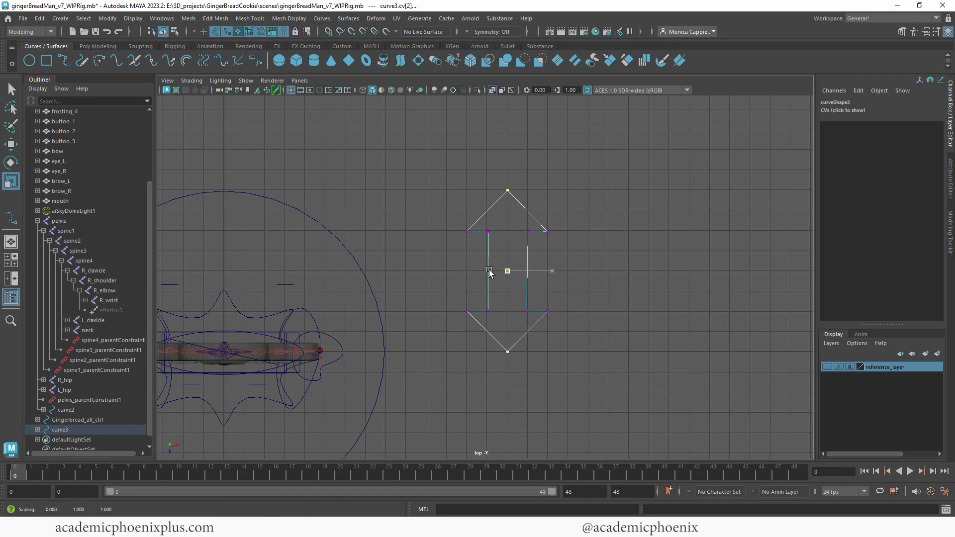
# Straighten both sides of the arrow's shaft, align the outer arrowhead corners on each side, and return to object mode.
pyautogui.moveTo(485, 223); pyautogui.dragTo(511, 322)
pyautogui.moveTo(491, 268); pyautogui.dragTo(476, 268)
pyautogui.moveTo(515, 222); pyautogui.dragTo(532, 319)
pyautogui.moveTo(568, 269); pyautogui.dragTo(506, 269)
pyautogui.moveTo(584, 318); pyautogui.dragTo(544, 214)
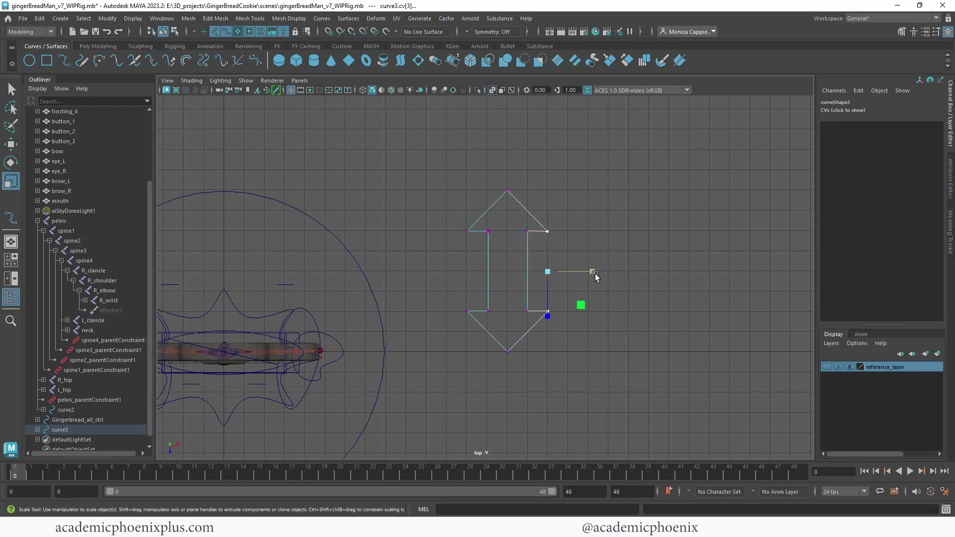
pyautogui.moveTo(454, 219); pyautogui.dragTo(481, 325)
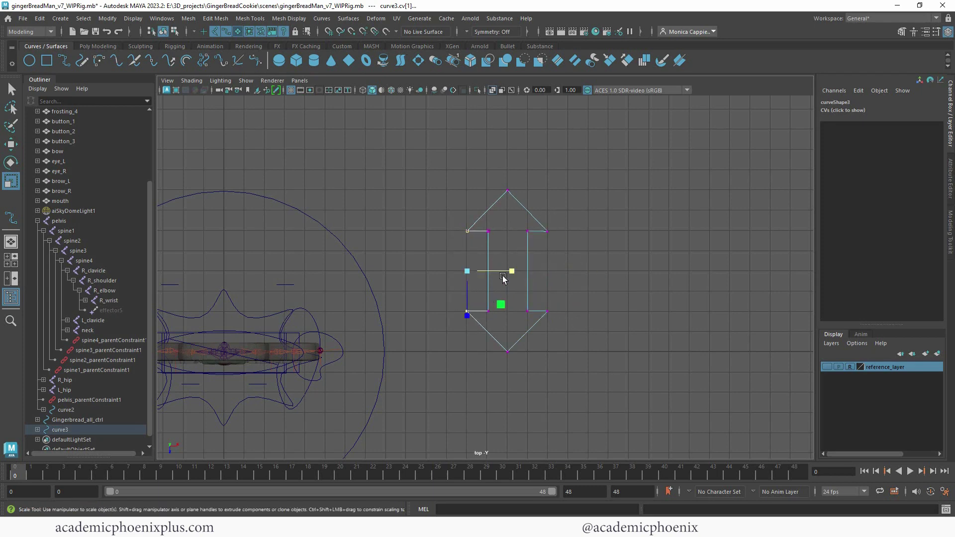
pyautogui.press('q')
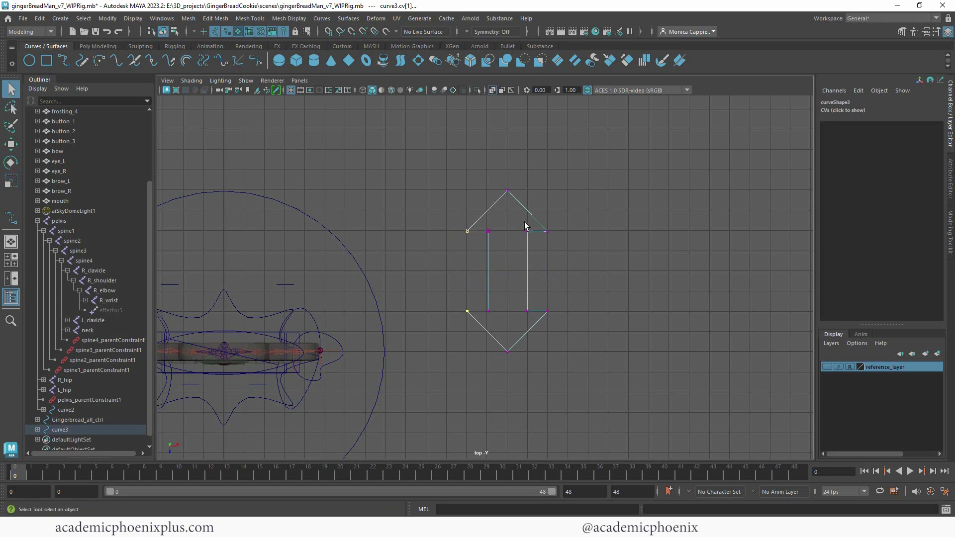
pyautogui.press('F8')
# In the perspective view, bring the arrow curve to the clavicle area in front of the bow tie and scale it uniformly to 0.413.
pyautogui.press('space')
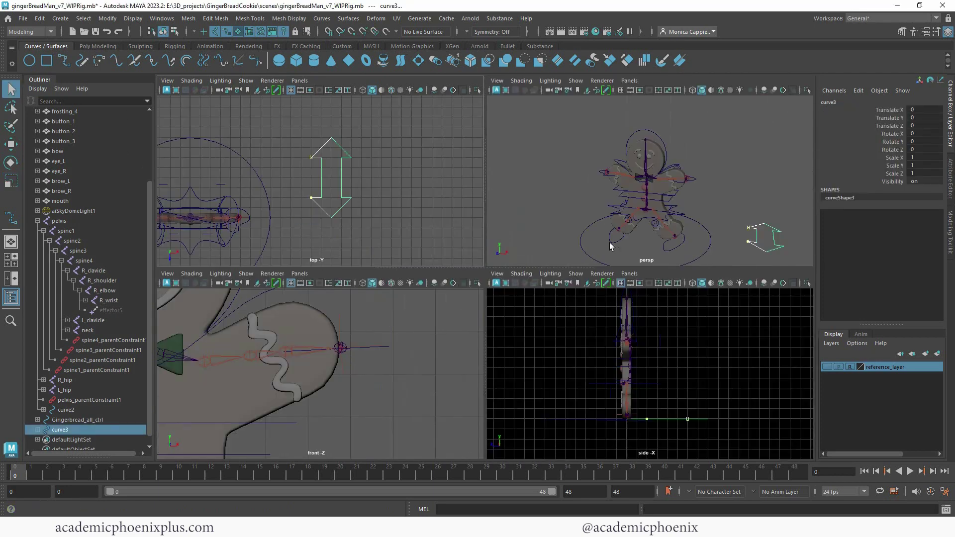
pyautogui.press('space')
pyautogui.keyDown('alt'); pyautogui.moveTo(682, 248); pyautogui.dragTo(661, 299); pyautogui.keyUp('alt')
pyautogui.click(714, 367)
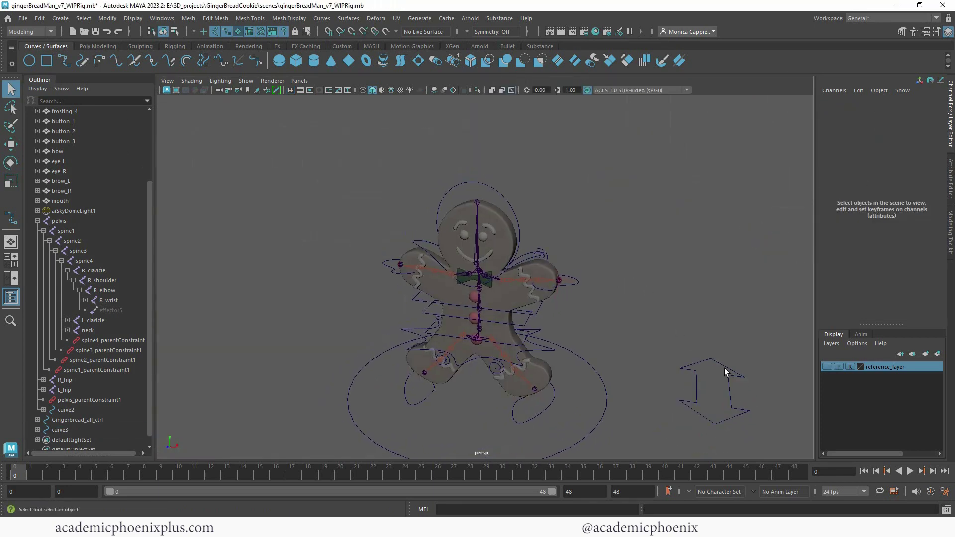
pyautogui.click(724, 368)
pyautogui.press('r')
pyautogui.click(98, 46)
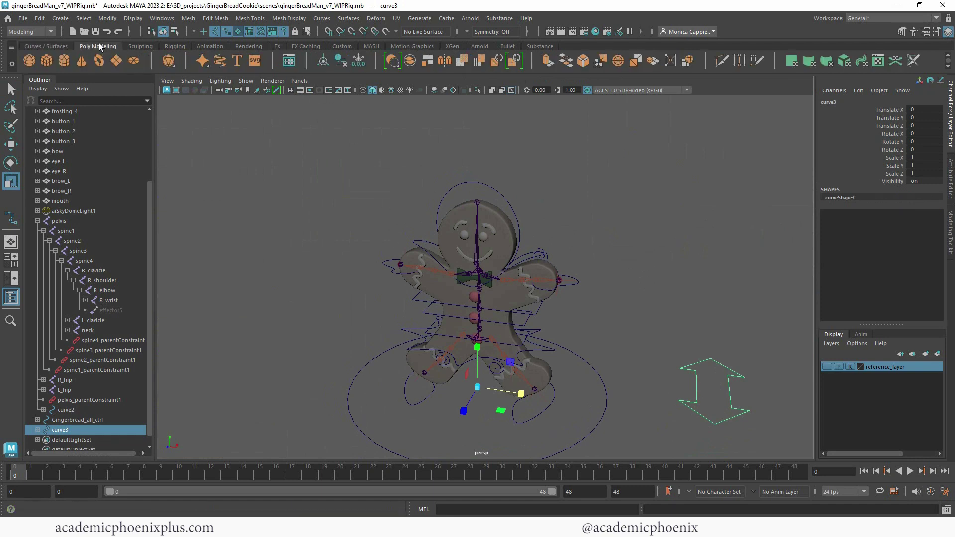
pyautogui.press('w')
pyautogui.keyDown('alt'); pyautogui.moveTo(529, 276); pyautogui.dragTo(574, 298, button='right'); pyautogui.keyUp('alt')
pyautogui.moveTo(497, 286); pyautogui.dragTo(338, 312)
pyautogui.press('r')
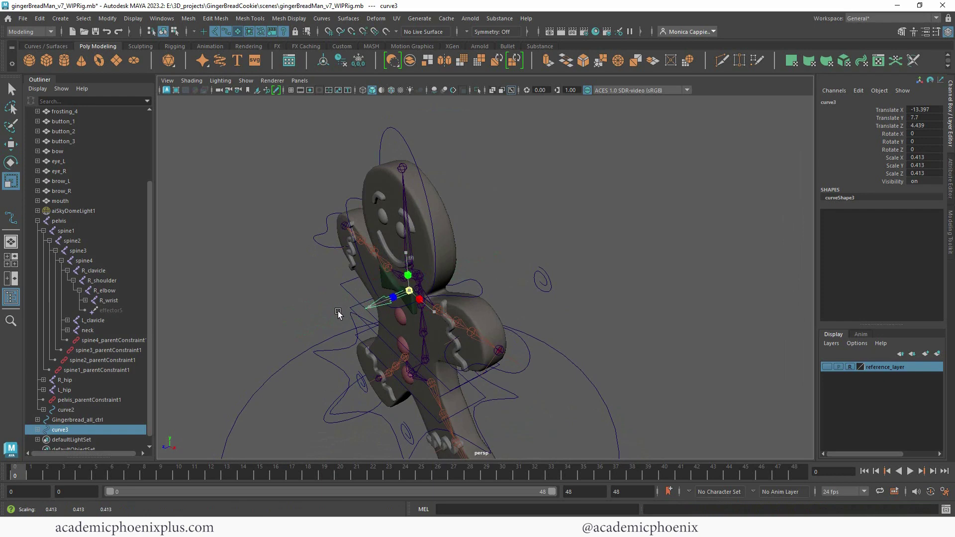
# Fine-position the arrow curve at the R_clavicle joint, at about X -13.567, Y 7.477, Z 3.994.
pyautogui.keyDown('alt'); pyautogui.moveTo(409, 303); pyautogui.dragTo(540, 292); pyautogui.keyUp('alt')
pyautogui.scroll(5, 540, 294)
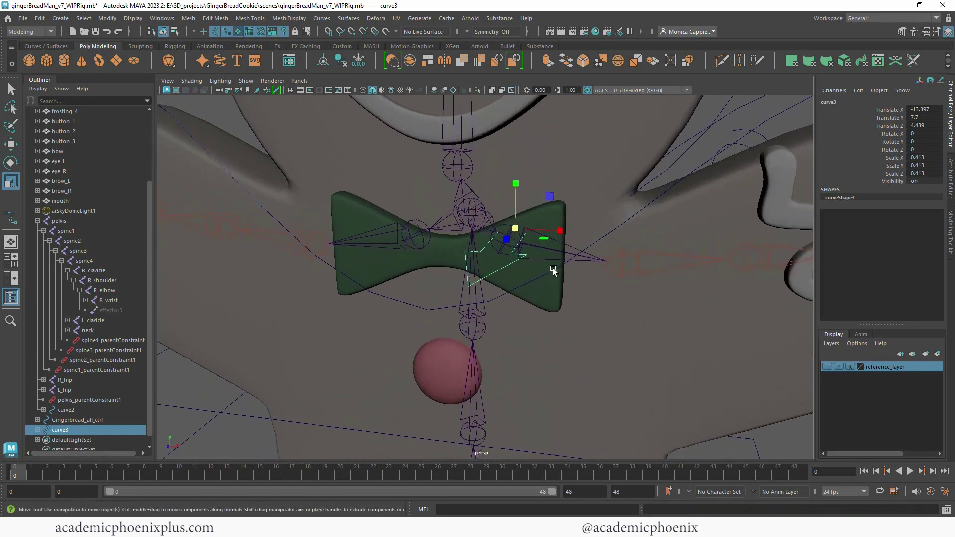
pyautogui.press('w')
pyautogui.moveTo(504, 241); pyautogui.dragTo(462, 250)
pyautogui.press('v')
pyautogui.keyDown('alt'); pyautogui.moveTo(497, 256); pyautogui.dragTo(553, 266, button='right'); pyautogui.keyUp('alt')
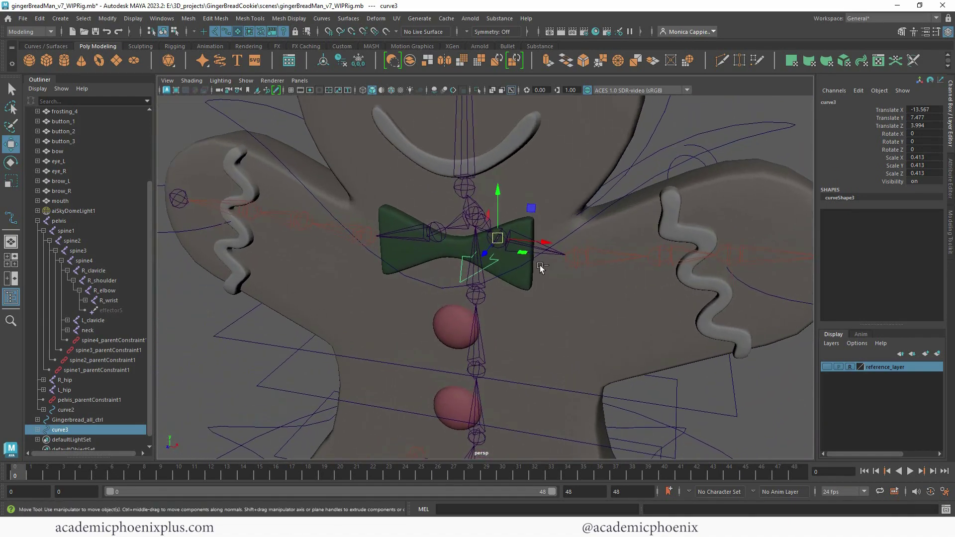
# Duplicate the arrow curve, place the copy at the opposite clavicle joint, and freeze the transformations of both curves.
pyautogui.hotkey('ctrl', 'd')
pyautogui.moveTo(443, 243); pyautogui.dragTo(439, 234, button='middle')
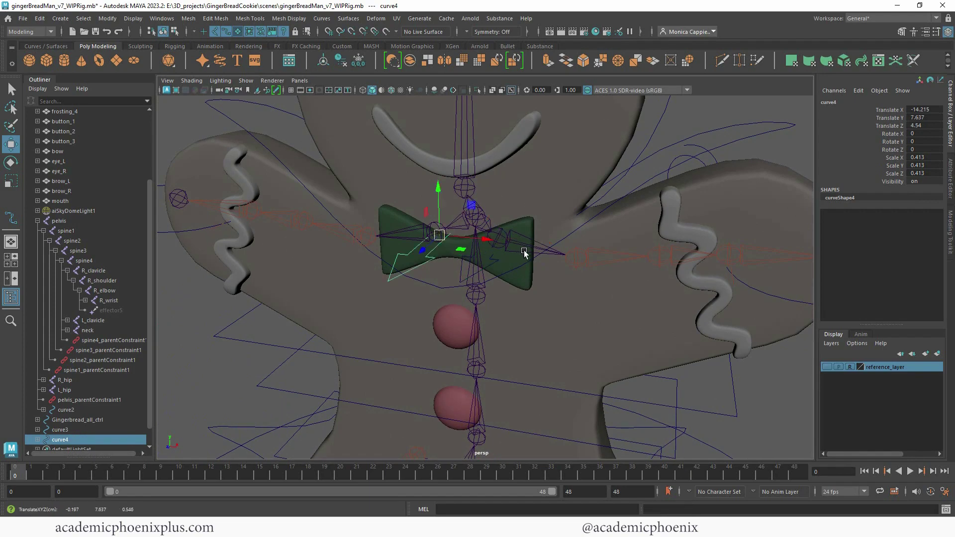
pyautogui.keyDown('alt'); pyautogui.moveTo(524, 253); pyautogui.dragTo(520, 289); pyautogui.keyUp('alt')
pyautogui.keyDown('shift'); pyautogui.click(518, 289); pyautogui.keyUp('shift')
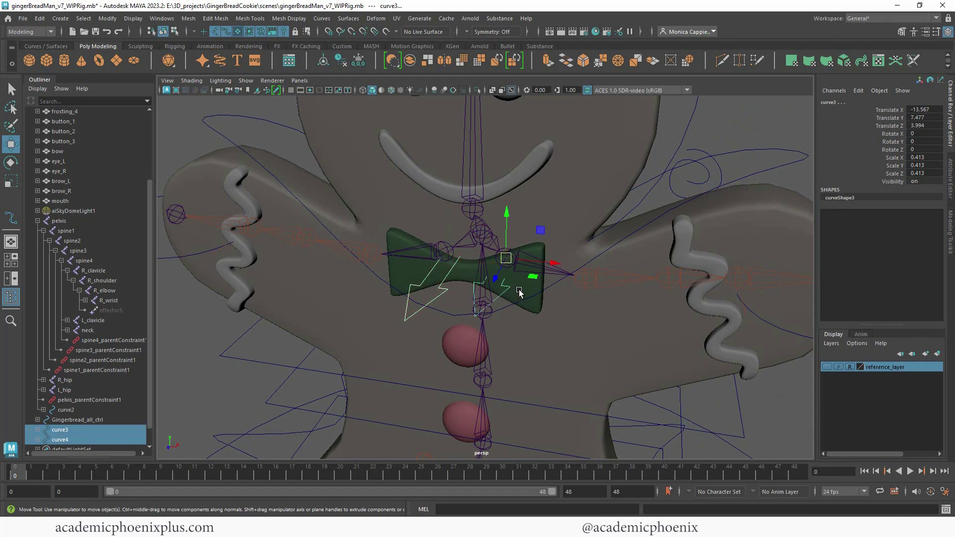
pyautogui.click(358, 60)
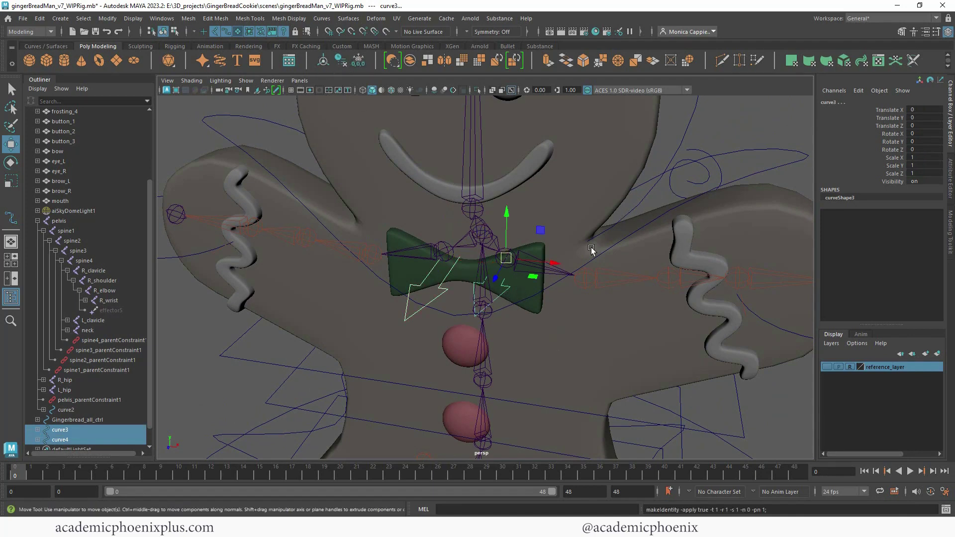
# Rename the original arrow curve at the R_clavicle joint as L_clavicle_ctrl.
pyautogui.click(512, 297)
pyautogui.click(840, 102)
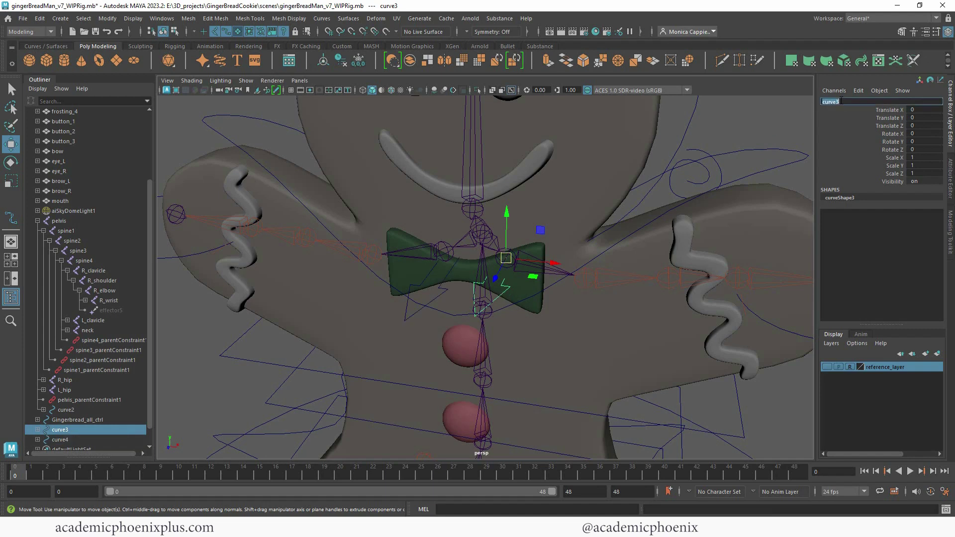
pyautogui.write('L_clavicle_ctrl')
pyautogui.press('Return')
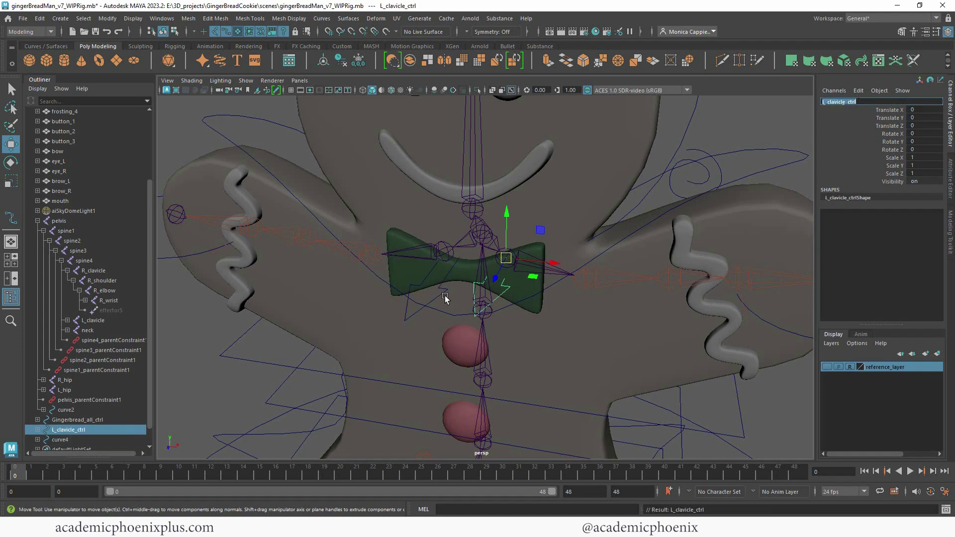
# Rename the duplicated arrow curve at the opposite clavicle as R_clavicle_ctrl.
pyautogui.click(539, 269)
pyautogui.click(833, 103)
pyautogui.write('L_clavicle_ctrl')
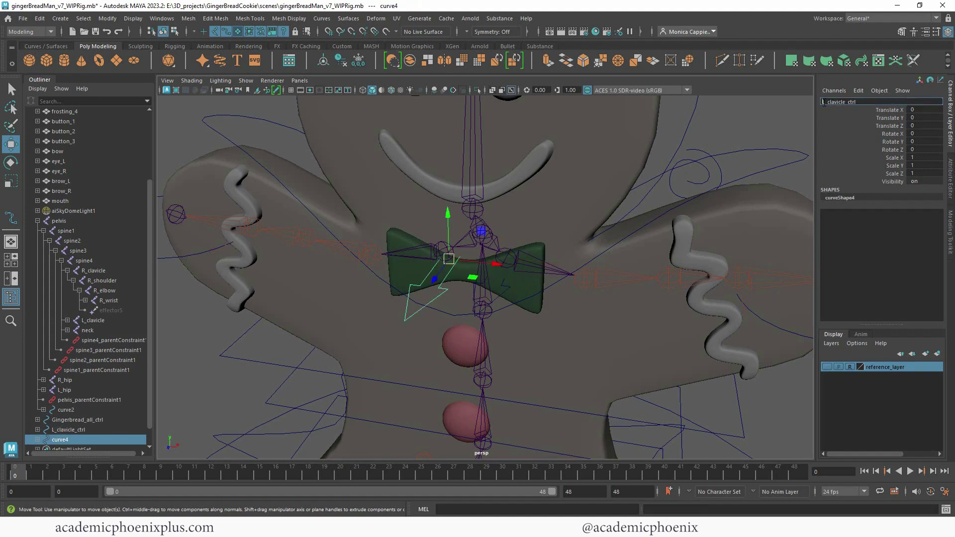
pyautogui.write('R_')
pyautogui.press('Return')
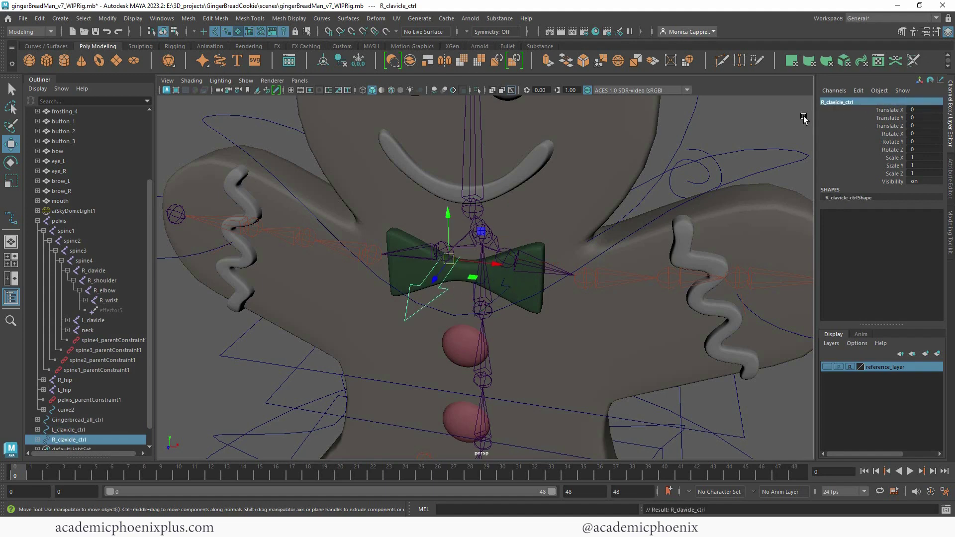
# Point constrain the R_clavicle joint to L_clavicle_ctrl with Maintain offset on and all constraint axes included.
pyautogui.scroll(-3, 481, 216)
pyautogui.moveTo(524, 232)
pyautogui.keyDown('alt'); pyautogui.mouseDown()
pyautogui.moveTo(482, 234)
pyautogui.moveTo(507, 240)
pyautogui.mouseUp(); pyautogui.keyUp('alt')
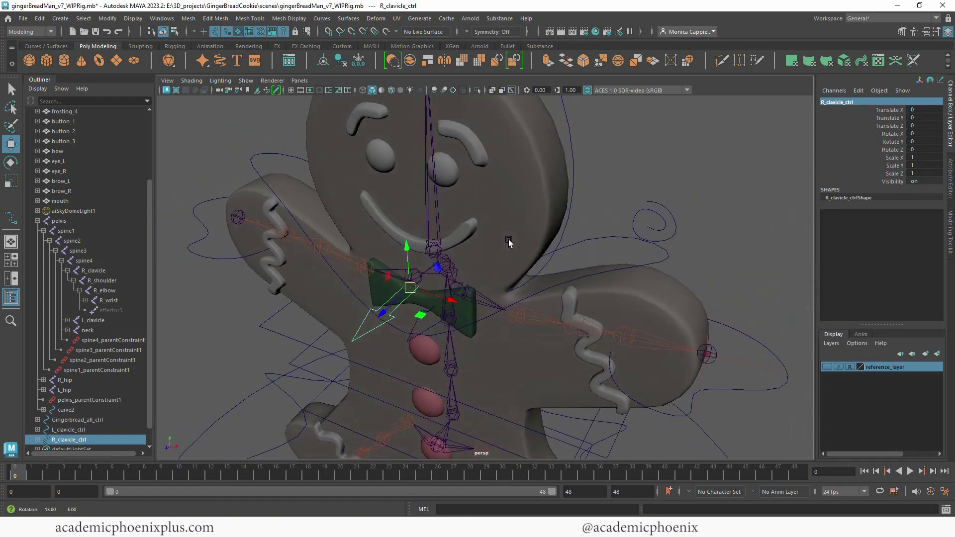
pyautogui.click(430, 333)
pyautogui.press('q')
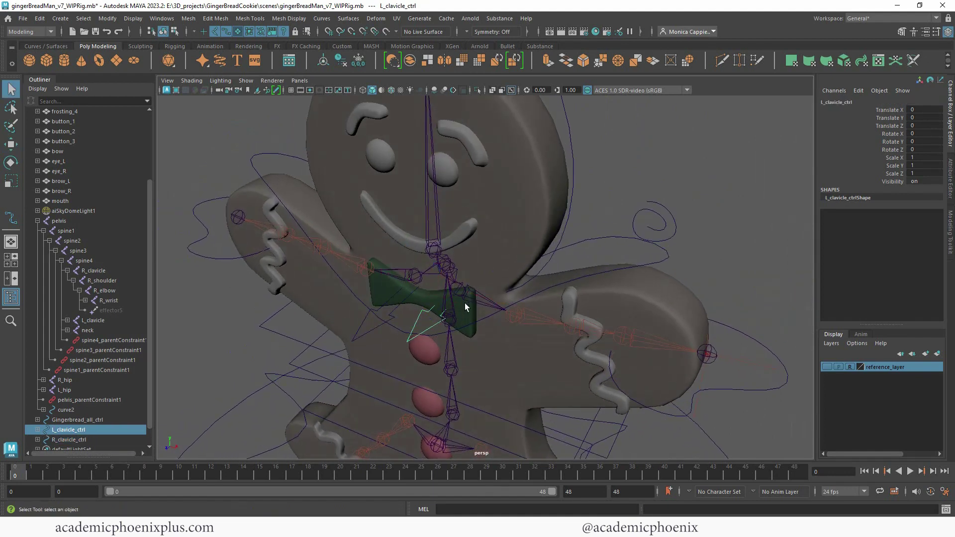
pyautogui.keyDown('shift'); pyautogui.click(458, 297); pyautogui.keyUp('shift')
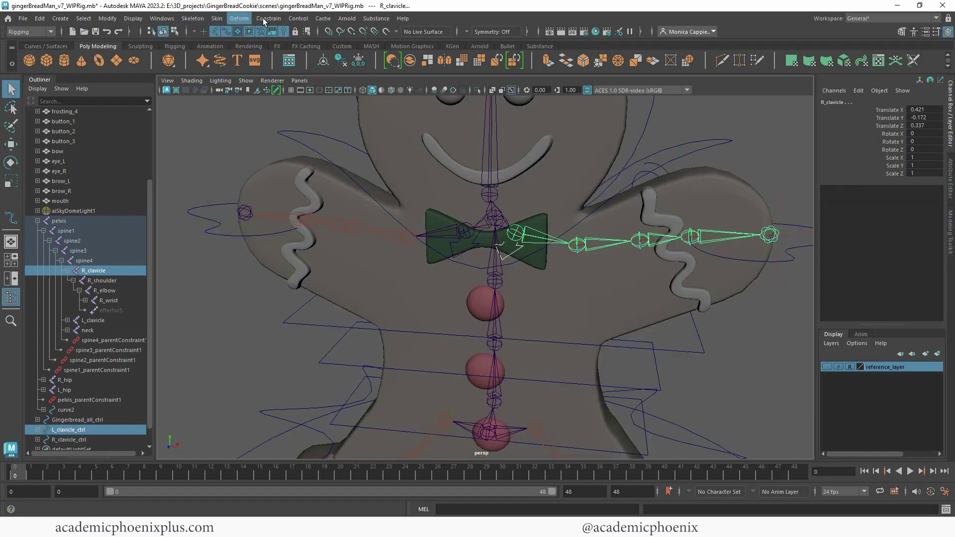
pyautogui.click(266, 18)
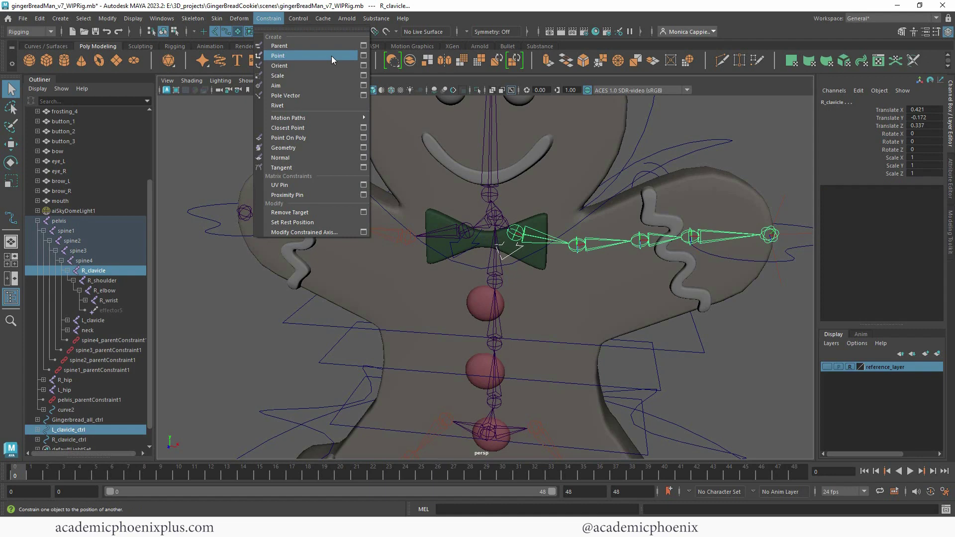
pyautogui.click(363, 57)
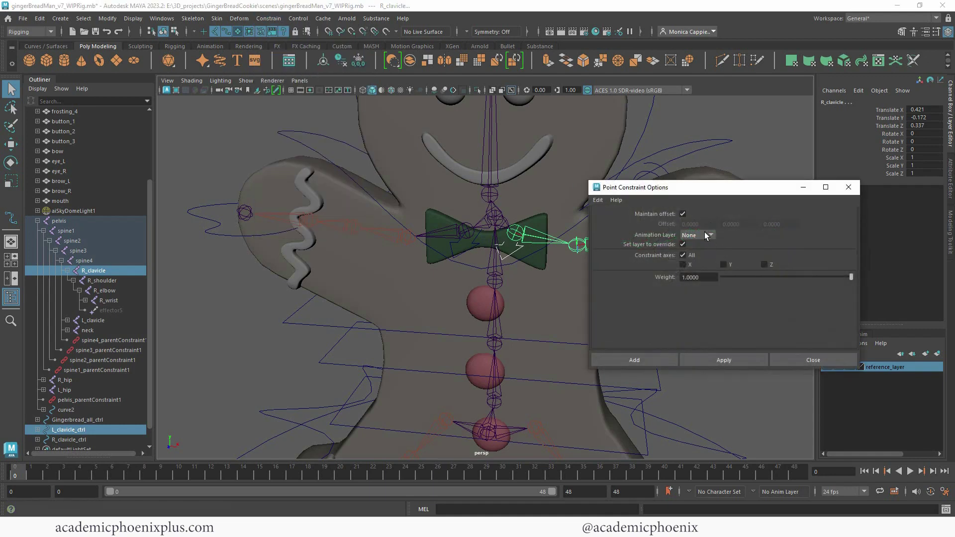
pyautogui.click(683, 214)
pyautogui.click(634, 359)
# Point constrain the L_clavicle joint to R_clavicle_ctrl with the same constraint options.
pyautogui.click(463, 246)
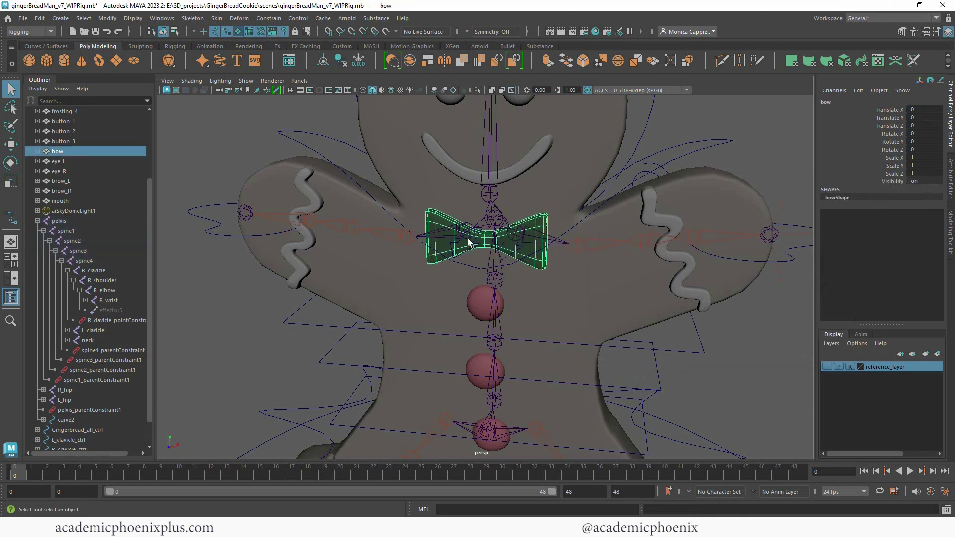
pyautogui.scroll(1, 484, 219)
pyautogui.click(685, 153)
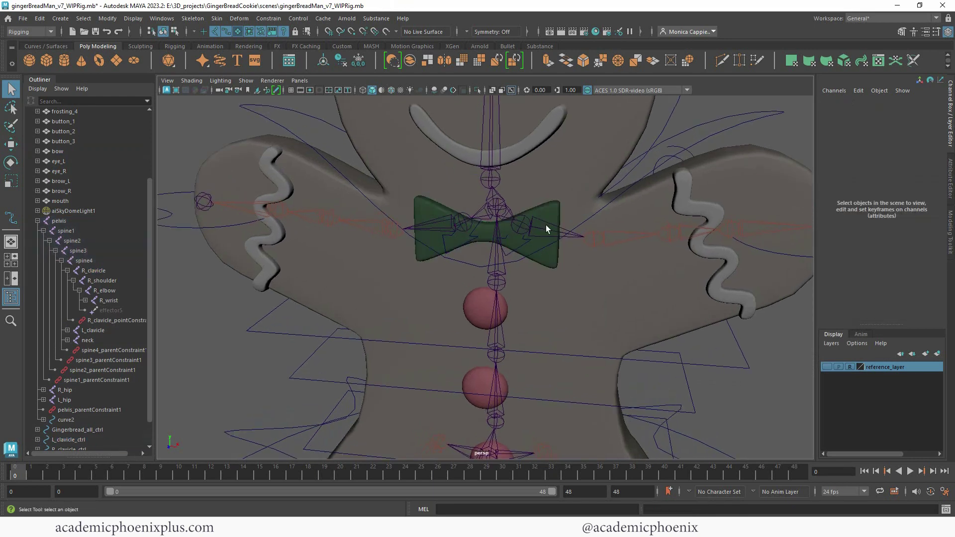
pyautogui.click(466, 224)
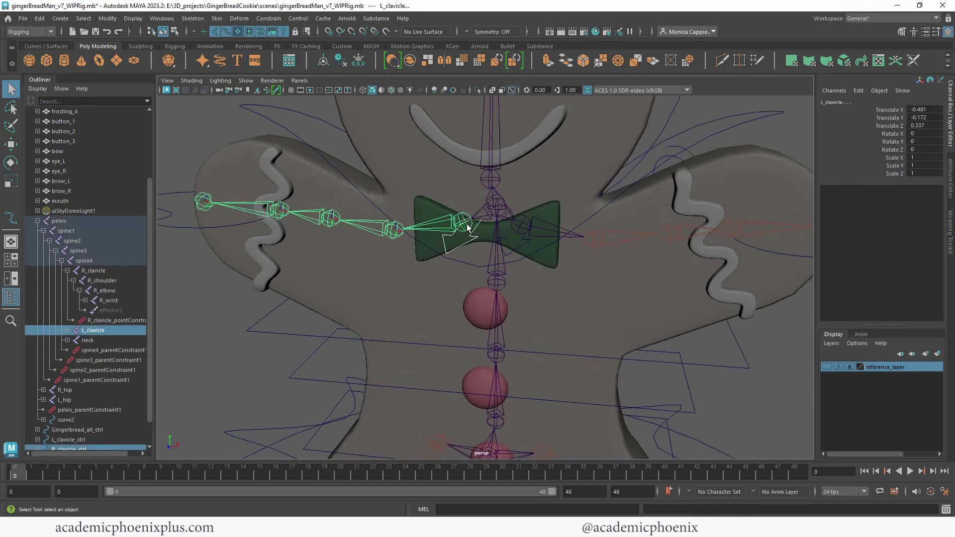
pyautogui.click(268, 18)
pyautogui.click(274, 44)
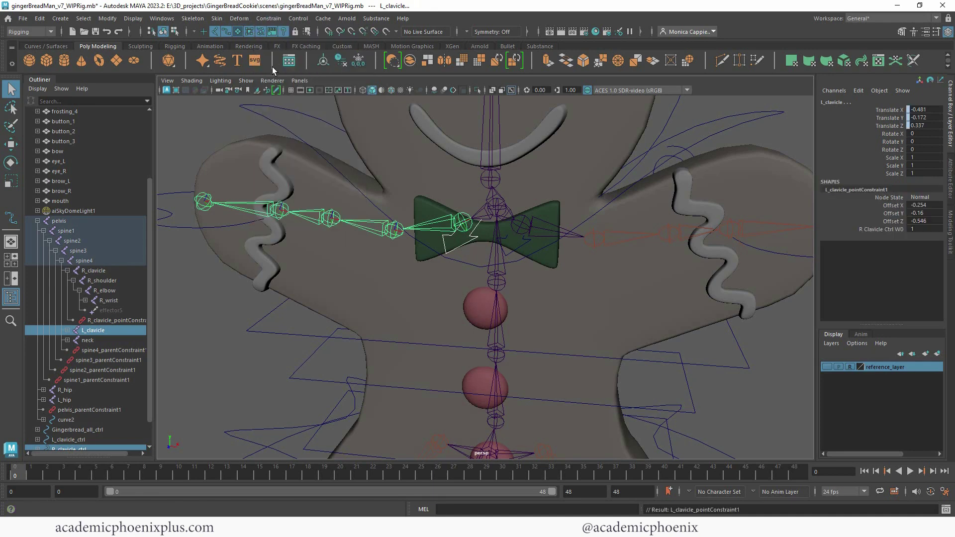
# Parent L_clavicle_ctrl and R_clavicle_ctrl under shoulder_ctrl.
pyautogui.scroll(-4, 727, 218)
pyautogui.click(506, 263)
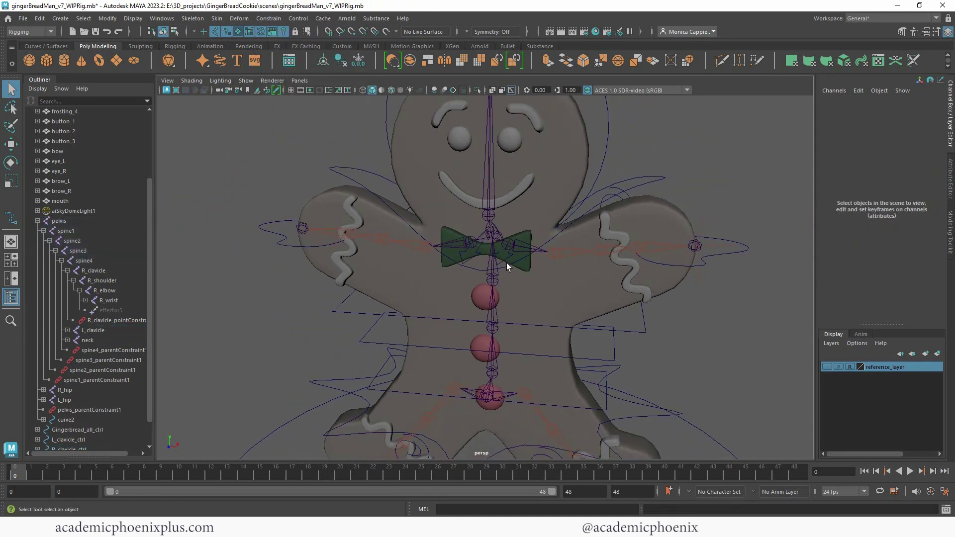
pyautogui.click(510, 258)
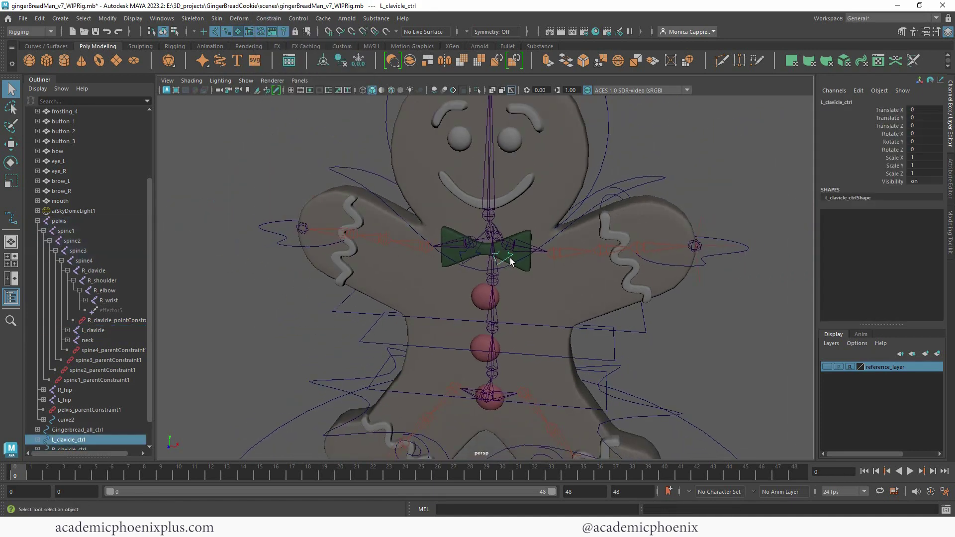
pyautogui.keyDown('shift'); pyautogui.click(467, 275); pyautogui.keyUp('shift')
pyautogui.press('p')
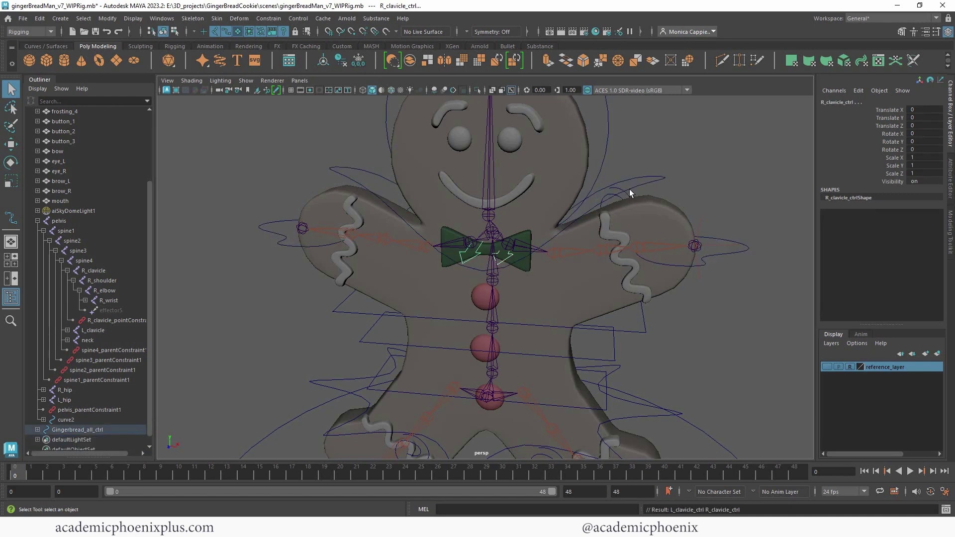
# Test the hierarchy by moving shoulder_ctrl and selecting the clavicle controls, and undo the move.
pyautogui.click(590, 223)
pyautogui.click(634, 179)
pyautogui.press('w')
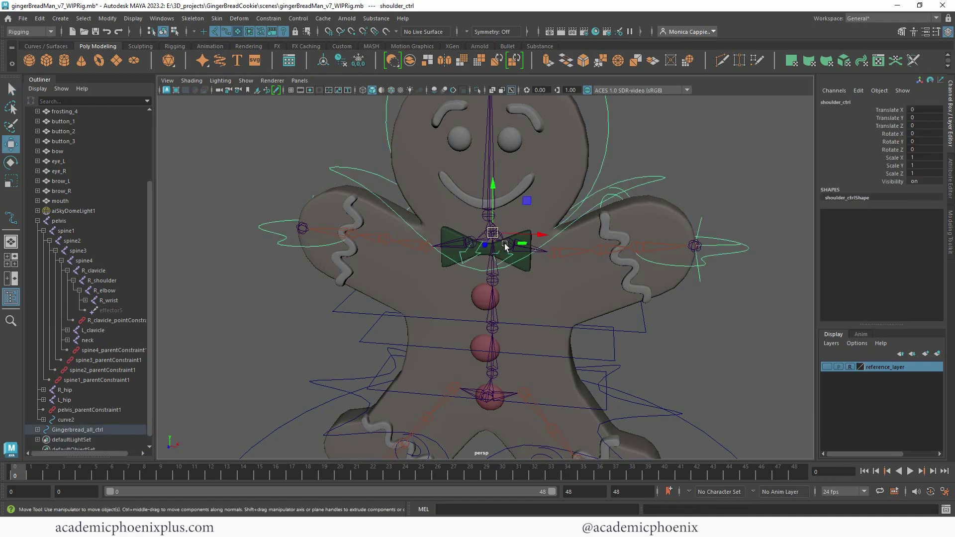
pyautogui.moveTo(496, 238)
pyautogui.mouseDown()
pyautogui.moveTo(499, 223)
pyautogui.moveTo(487, 226)
pyautogui.mouseUp()
pyautogui.click(512, 248)
pyautogui.keyDown('shift'); pyautogui.click(482, 245); pyautogui.keyUp('shift')
pyautogui.hotkey('ctrl', 'z')
pyautogui.hotkey('ctrl', 'z')
pyautogui.hotkey('ctrl', 'z')
pyautogui.hotkey('ctrl', 'z')
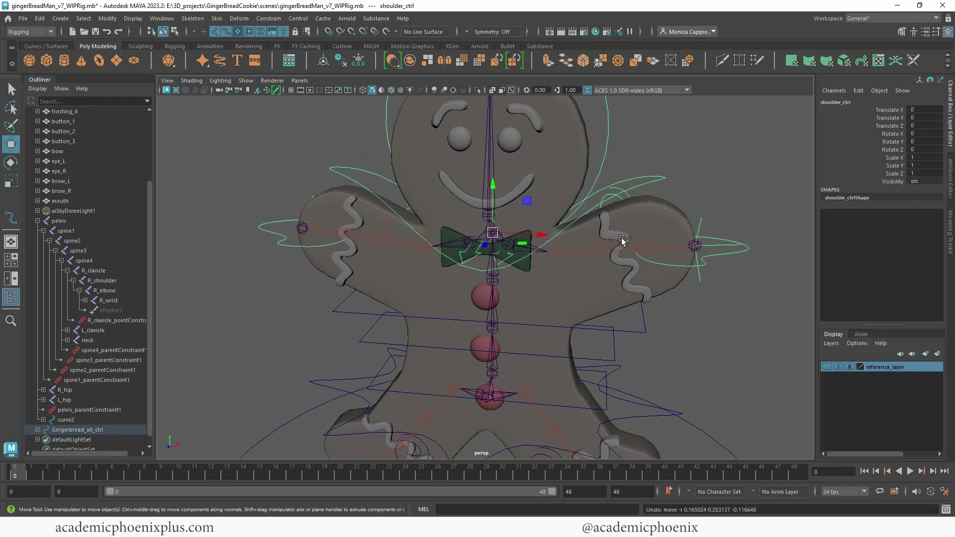
# Clear the selection, view the whole rig from several sides, and fully collapse the pelvis hierarchy in the Outliner.
pyautogui.click(718, 204)
pyautogui.scroll(-5, 722, 228)
pyautogui.keyDown('alt'); pyautogui.moveTo(664, 199); pyautogui.dragTo(643, 207); pyautogui.keyUp('alt')
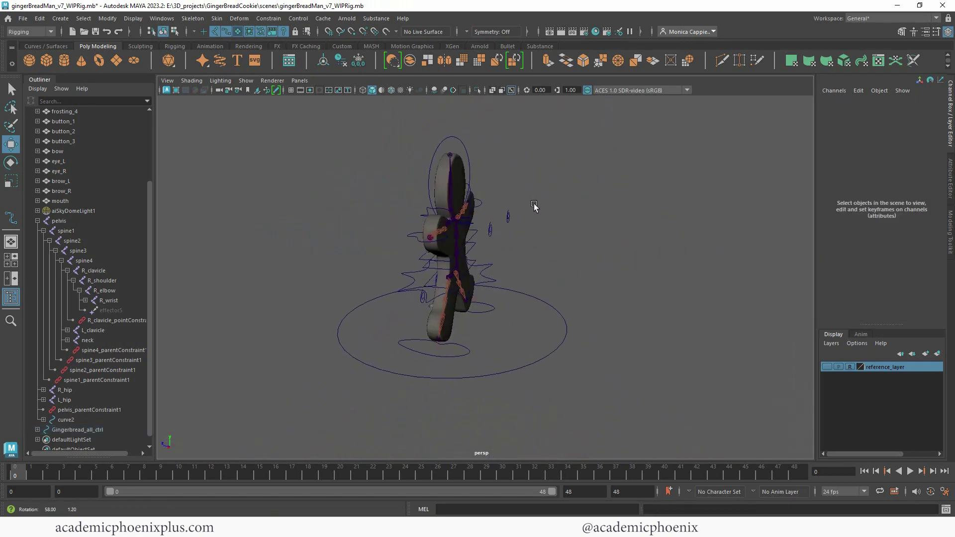
pyautogui.scroll(1, 549, 207)
pyautogui.scroll(2, 549, 207)
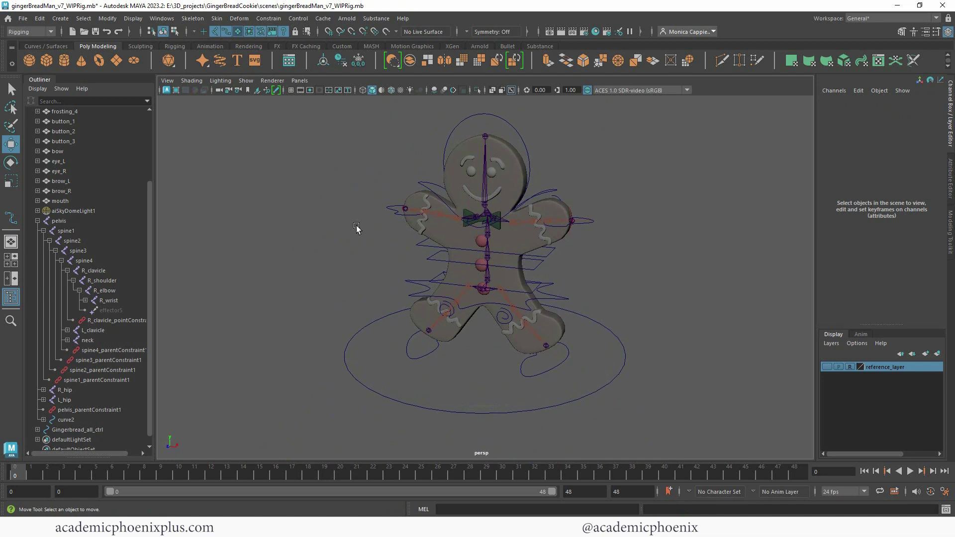
pyautogui.click(38, 220)
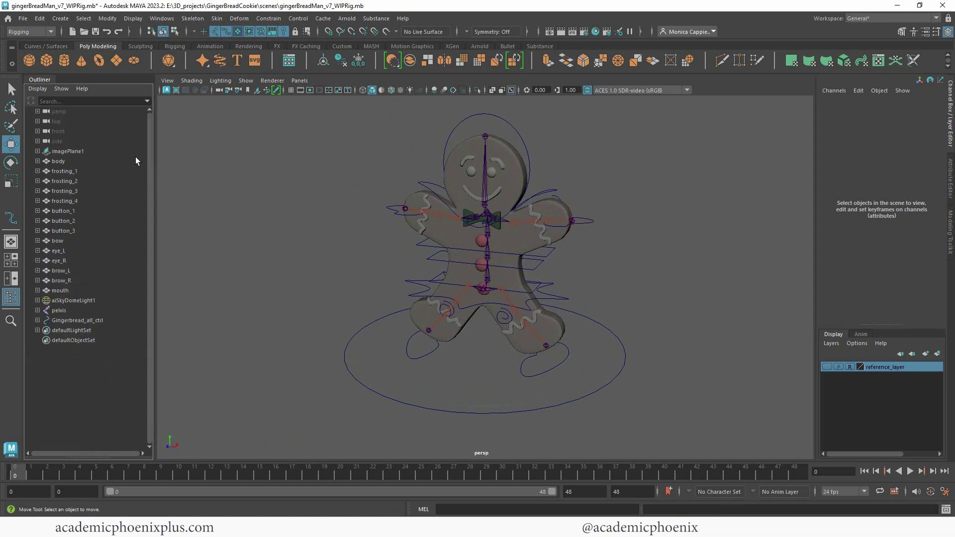
# Move Gingerbread_all_ctrl freely to test the complete rig, undo the move, and clear the selection.
pyautogui.scroll(2, 611, 225)
pyautogui.keyDown('alt'); pyautogui.moveTo(592, 227); pyautogui.dragTo(590, 248, button='middle'); pyautogui.keyUp('alt')
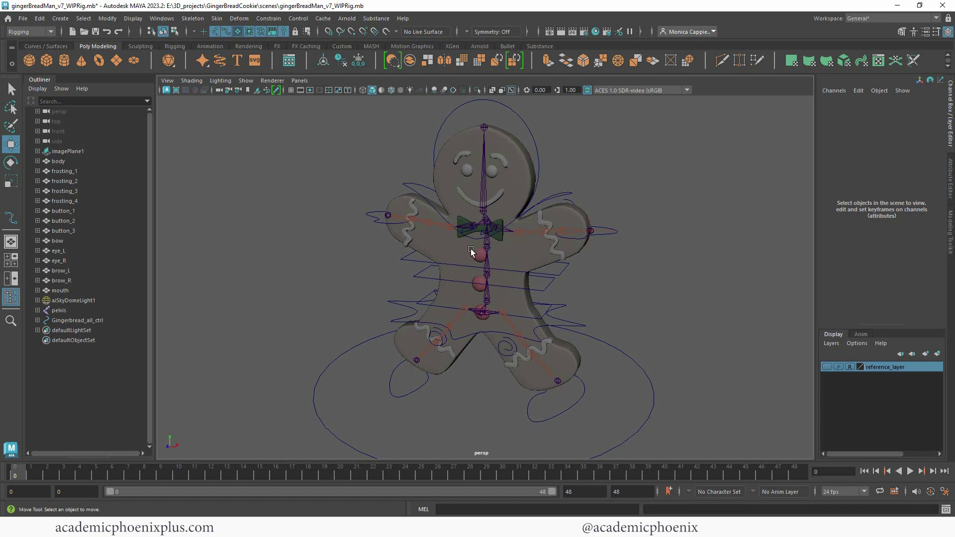
pyautogui.keyDown('alt'); pyautogui.moveTo(641, 274); pyautogui.dragTo(678, 258); pyautogui.keyUp('alt')
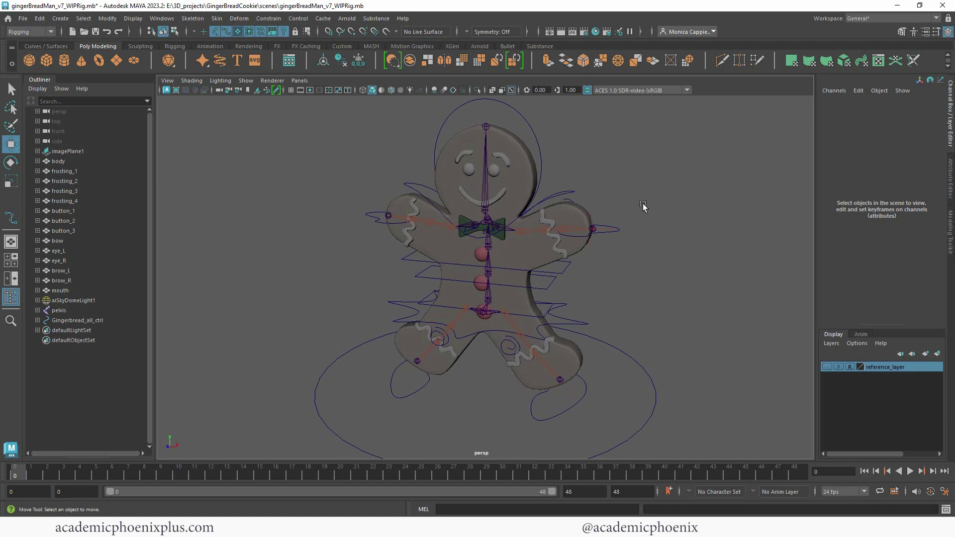
pyautogui.keyDown('alt'); pyautogui.moveTo(643, 204); pyautogui.dragTo(607, 204); pyautogui.keyUp('alt')
pyautogui.click(617, 356)
pyautogui.moveTo(471, 377)
pyautogui.mouseDown()
pyautogui.moveTo(345, 344)
pyautogui.moveTo(469, 386)
pyautogui.mouseUp()
pyautogui.hotkey('ctrl', 'z')
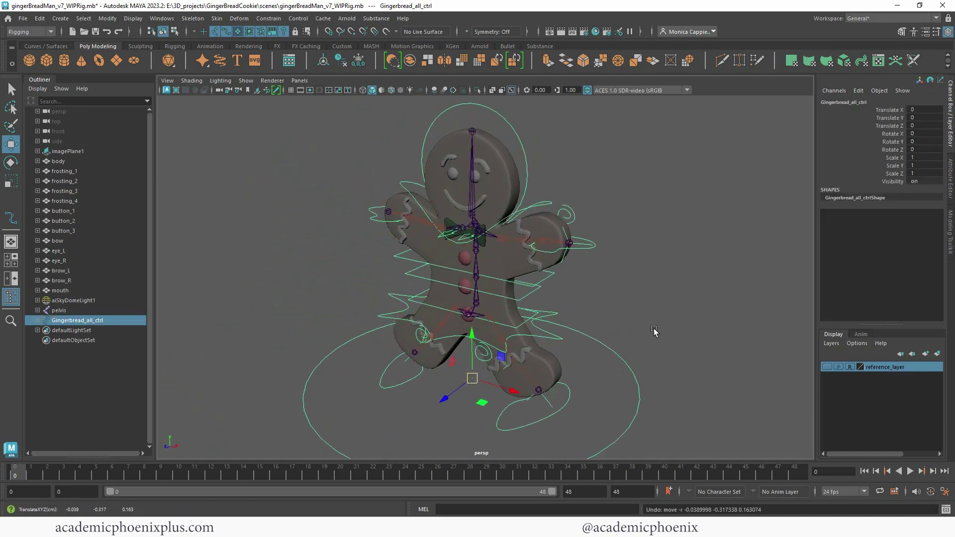
pyautogui.click(654, 332)
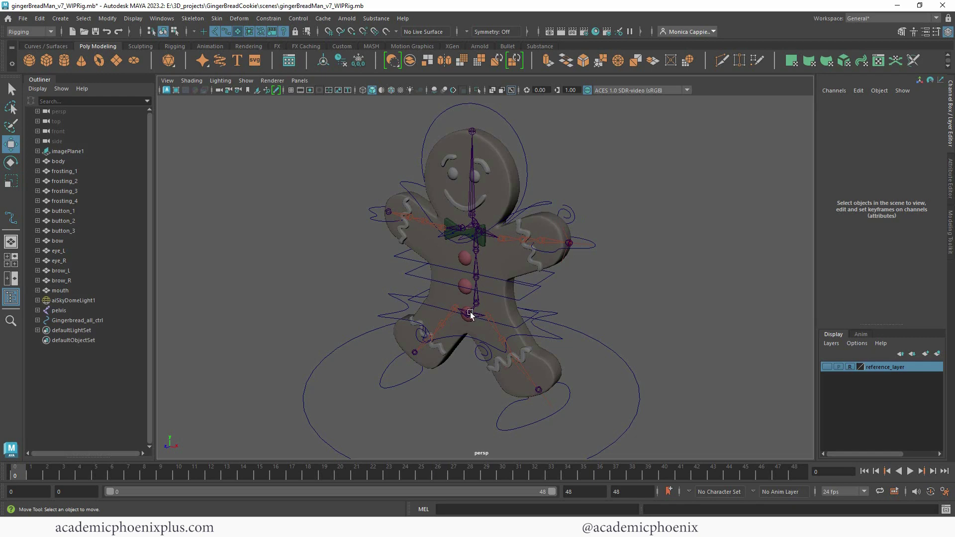
# Review the top-level Outliner nodes from imagePlane1 to Gingerbread_all_ctrl by selecting them all, and clear the selection.
pyautogui.click(68, 152)
pyautogui.keyDown('shift'); pyautogui.click(80, 321); pyautogui.keyUp('shift')
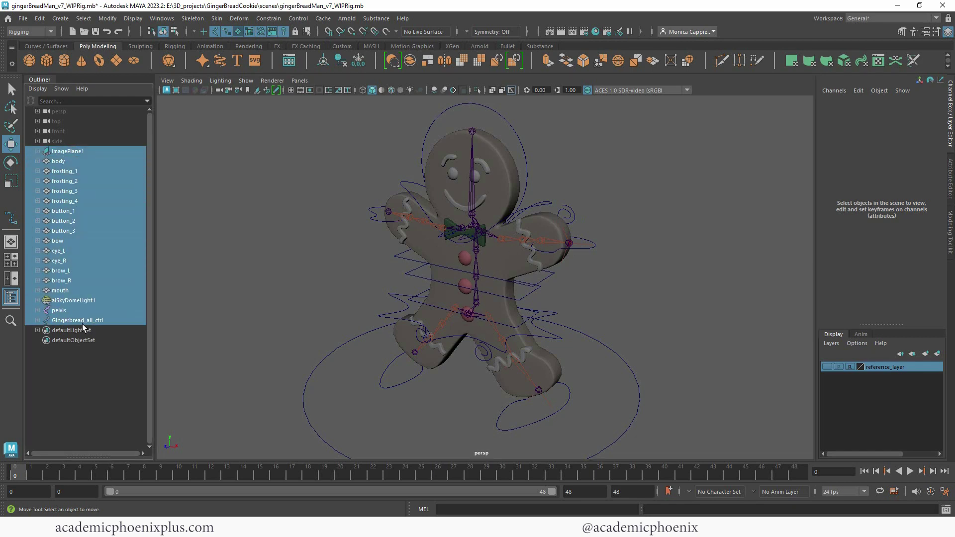
pyautogui.click(628, 295)
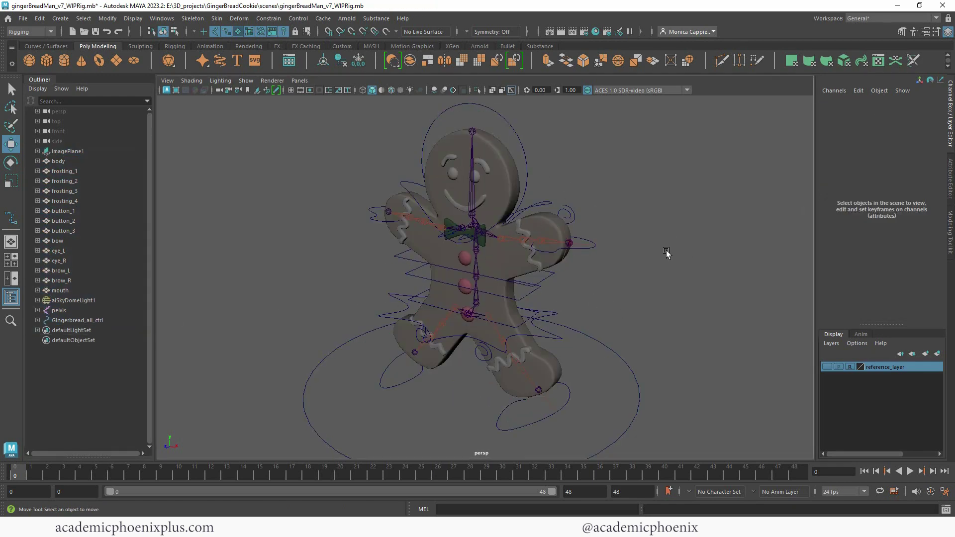
pyautogui.keyDown('alt'); pyautogui.moveTo(701, 270); pyautogui.dragTo(672, 256); pyautogui.keyUp('alt')
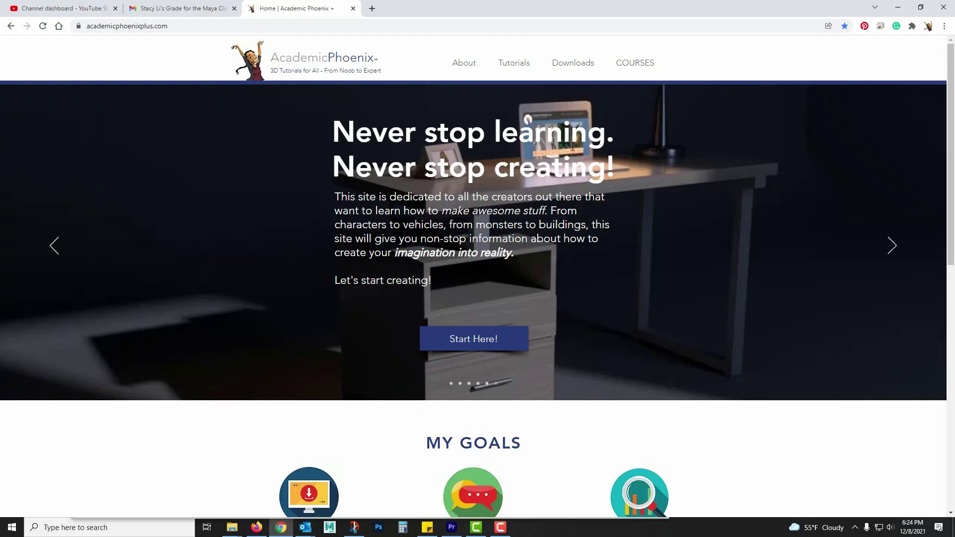
# In the web browser, view the Academic Phoenix Plus courses and open the "3D Model and Texture a Still Life" course page.
pyautogui.click(644, 66)
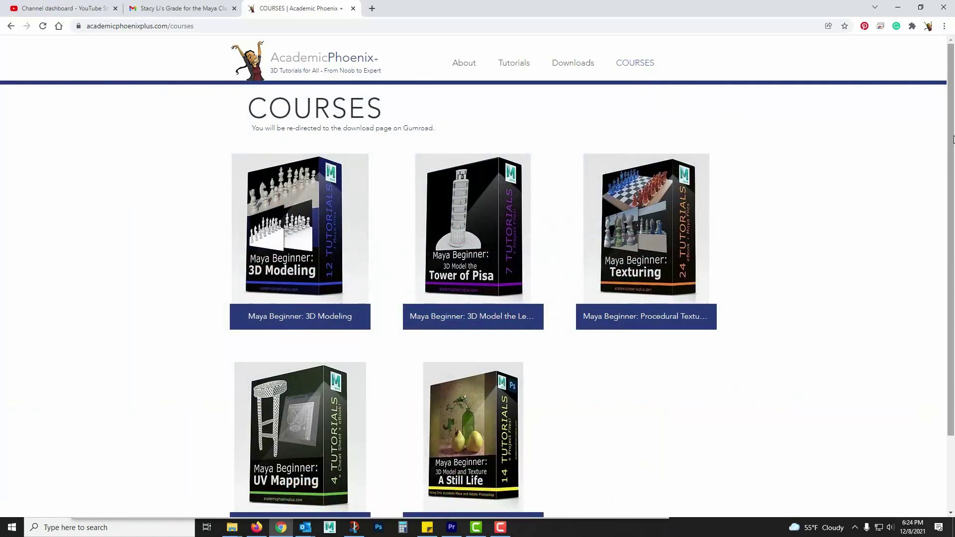
pyautogui.moveTo(950, 136); pyautogui.dragTo(923, 166)
pyautogui.click(474, 403)
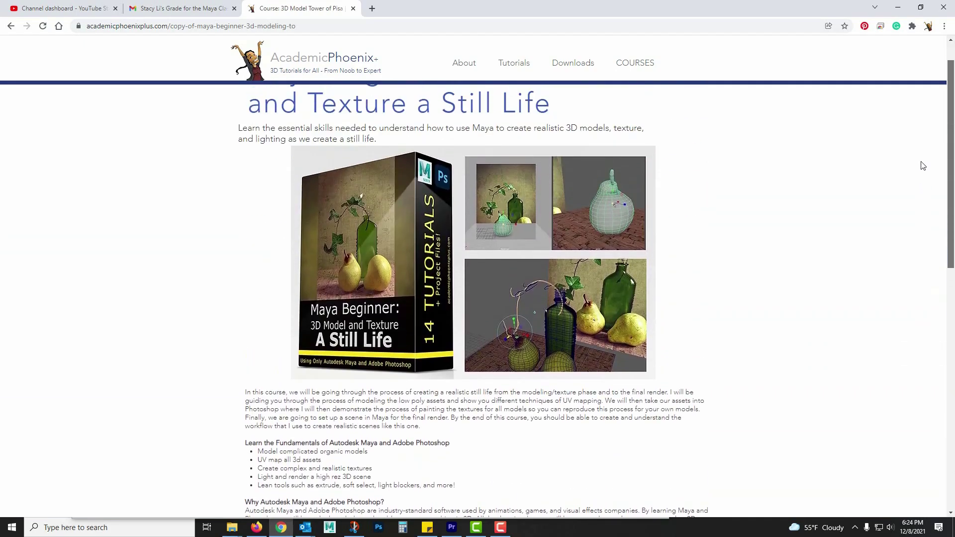